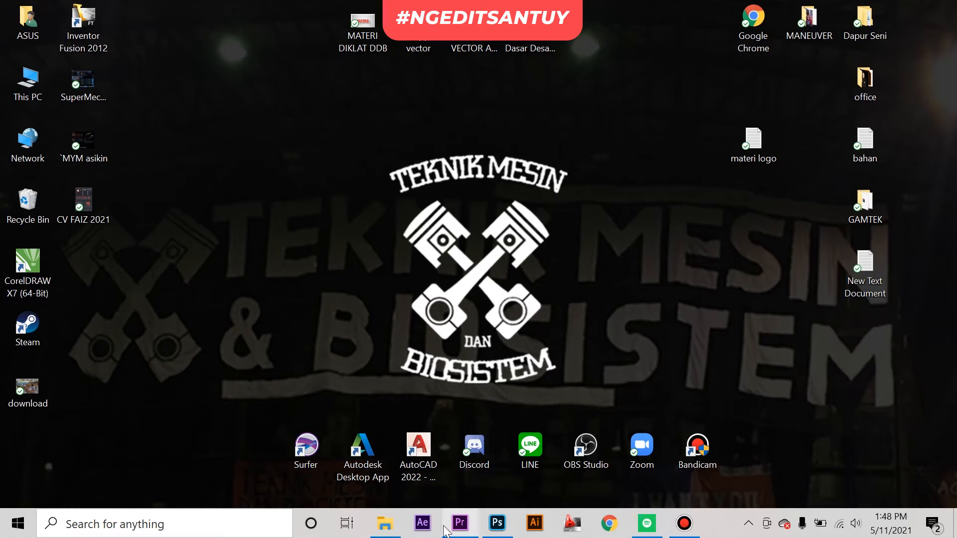
# Step: Look through the separated logo part images in the bahan ruang sapta folder in File Explorer
pyautogui.click(385, 523)
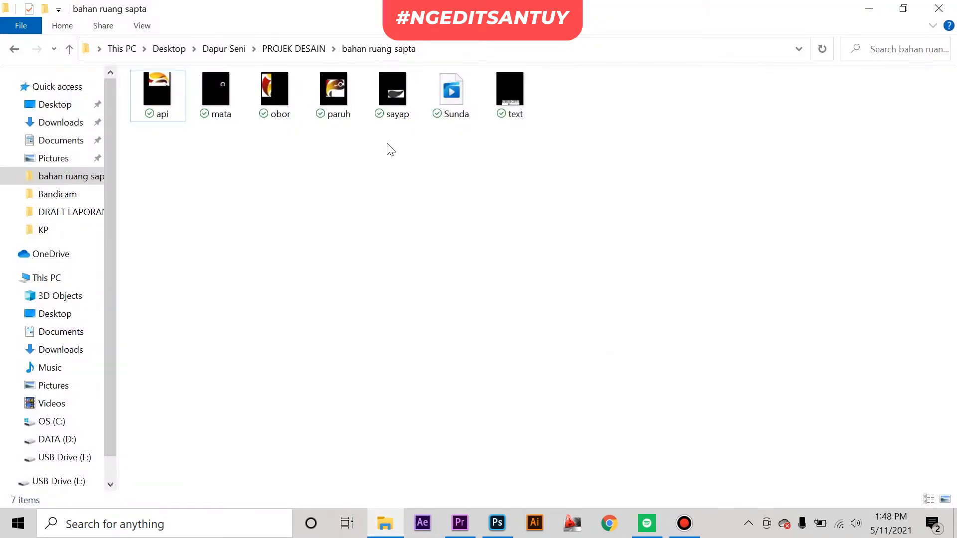
pyautogui.moveTo(399, 136); pyautogui.dragTo(162, 83)
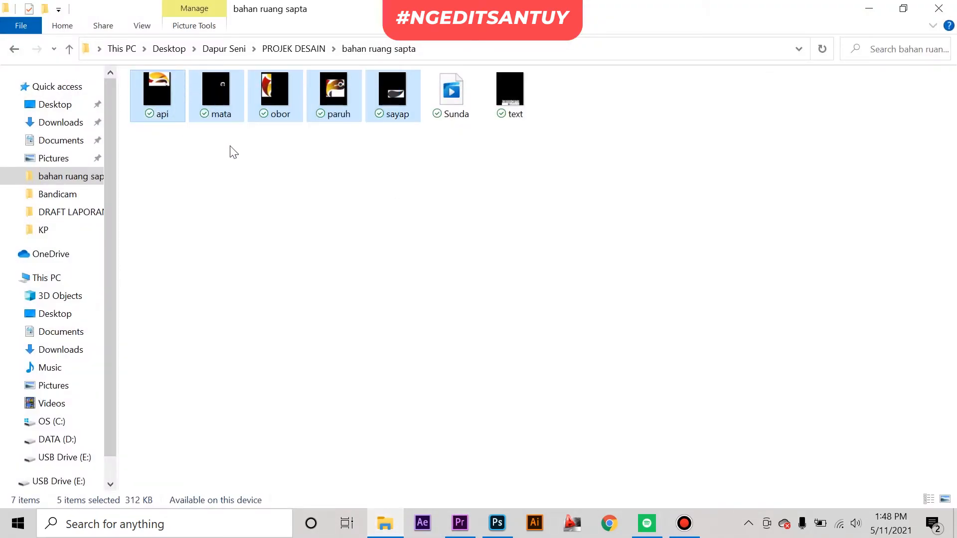
pyautogui.click(228, 150)
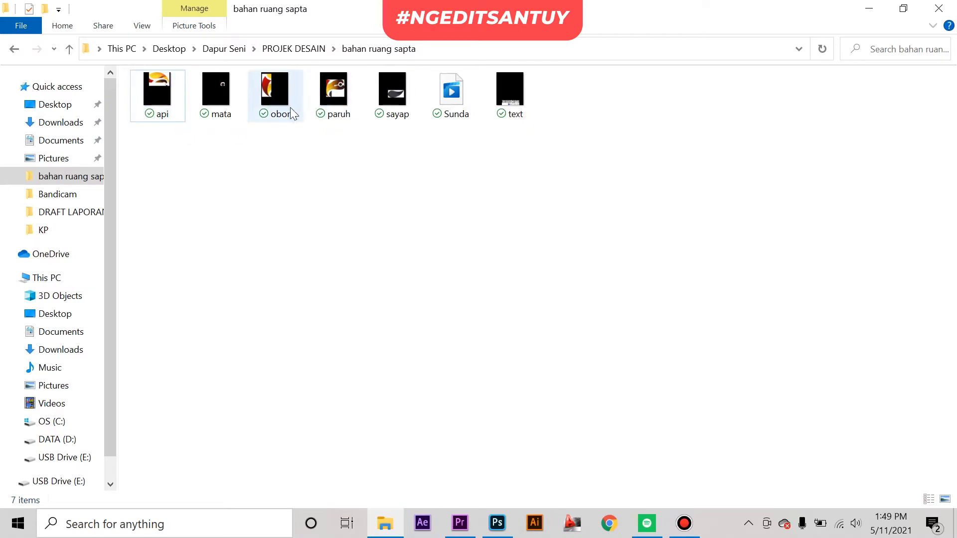
# Step: Switch to Photoshop and open the recent file LOGO BEM FATETA FIX.png
pyautogui.click(498, 528)
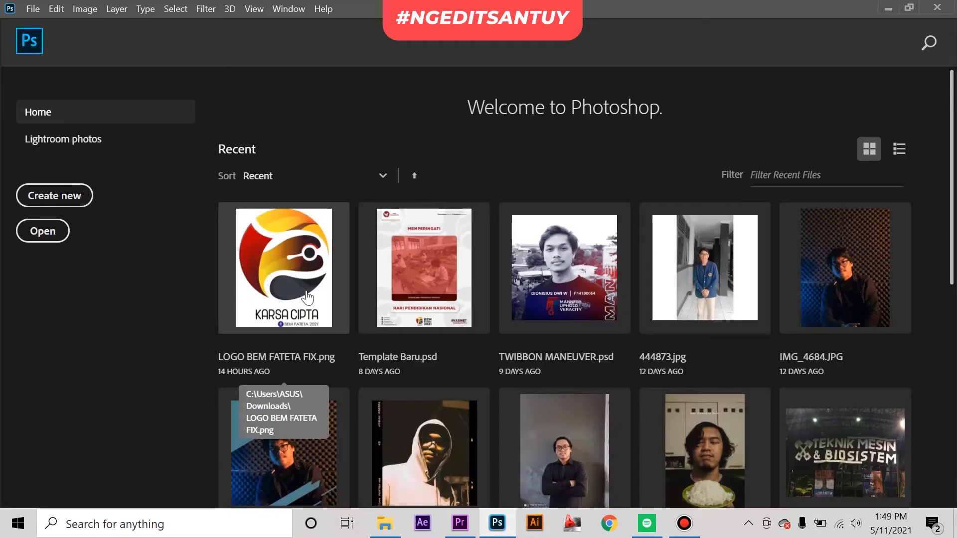
pyautogui.click(299, 325)
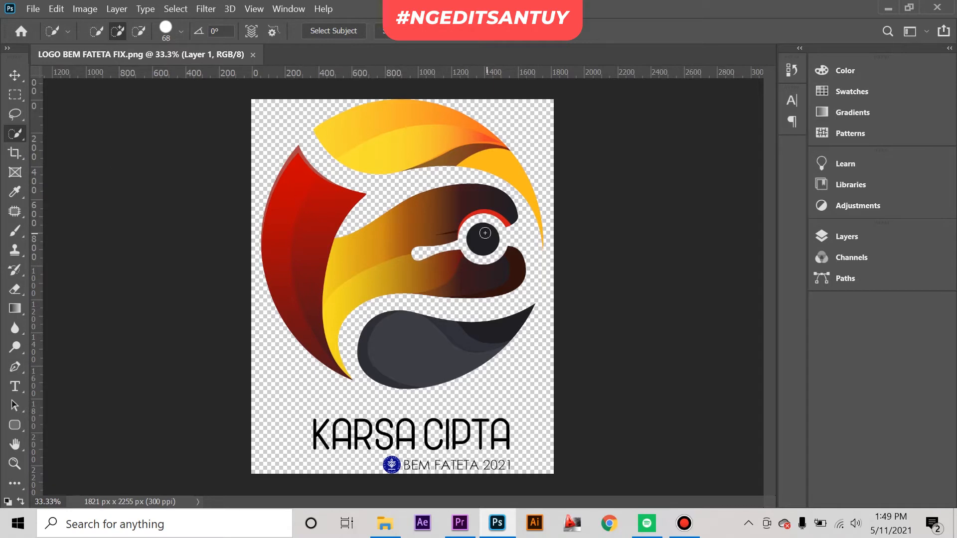
# Step: Select the logo's upper yellow-orange flame with the Quick Selection tool and copy it to a new layer
pyautogui.rightClick(17, 132)
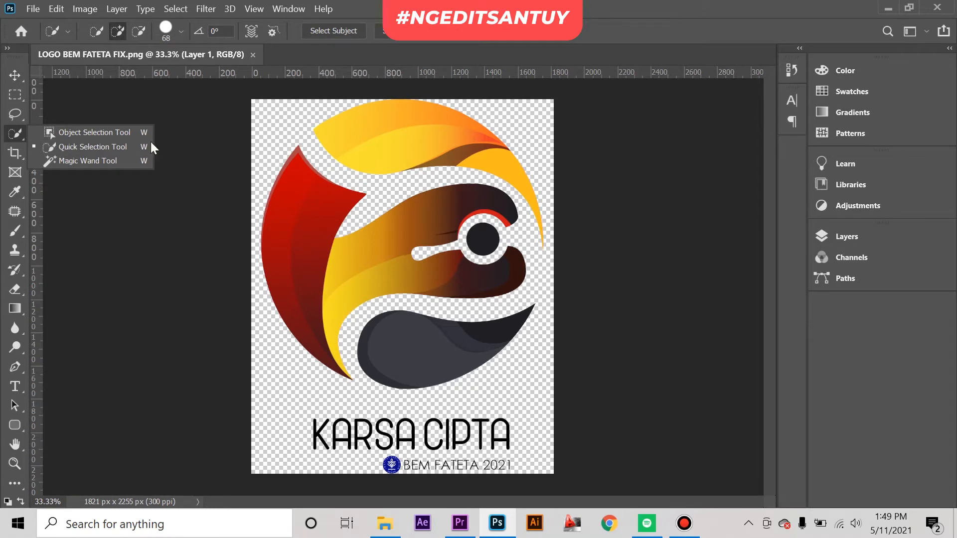
pyautogui.moveTo(376, 135)
pyautogui.mouseDown()
pyautogui.moveTo(464, 143)
pyautogui.moveTo(523, 185)
pyautogui.mouseUp()
pyautogui.rightClick(398, 129)
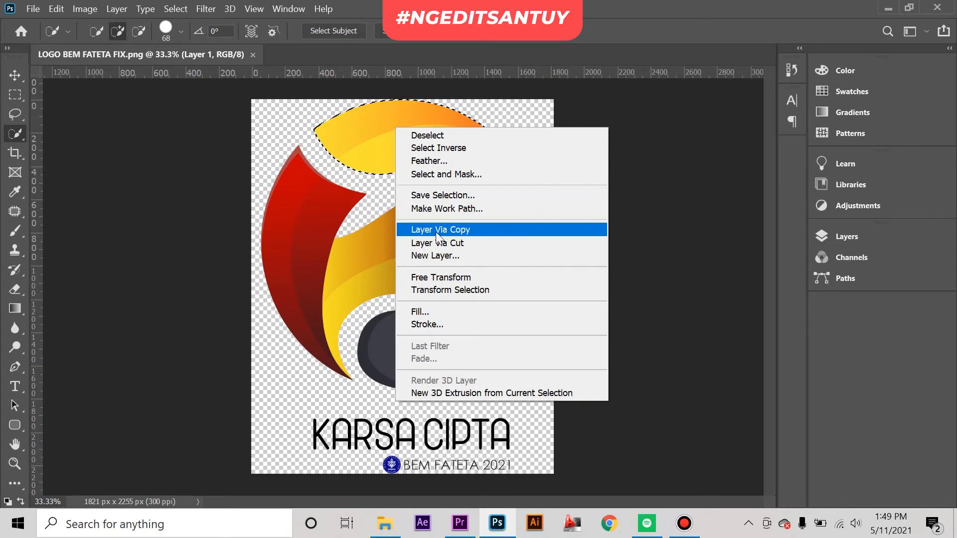
pyautogui.click(429, 232)
# Step: Hide Layer 1 to inspect the copied flame on its own, and show Layer 1 again
pyautogui.click(838, 239)
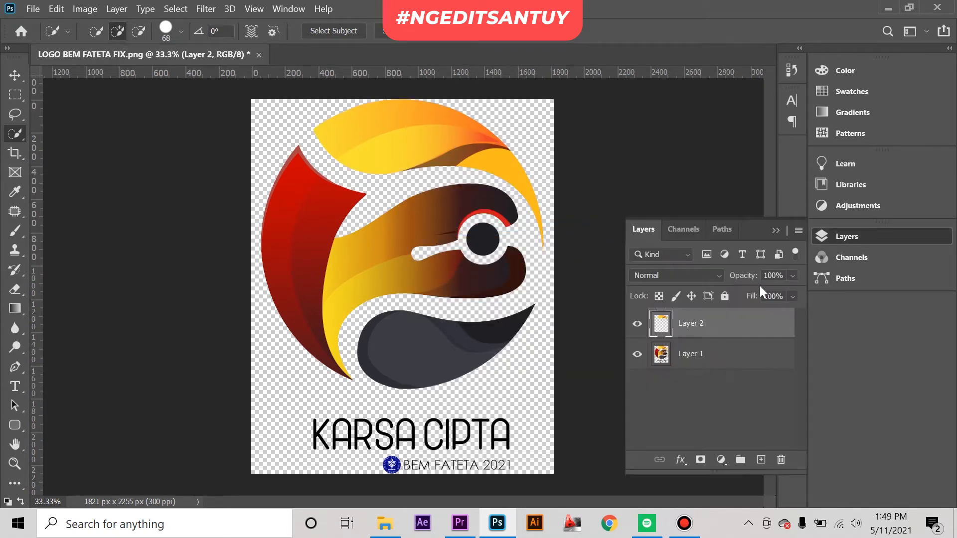
pyautogui.click(637, 353)
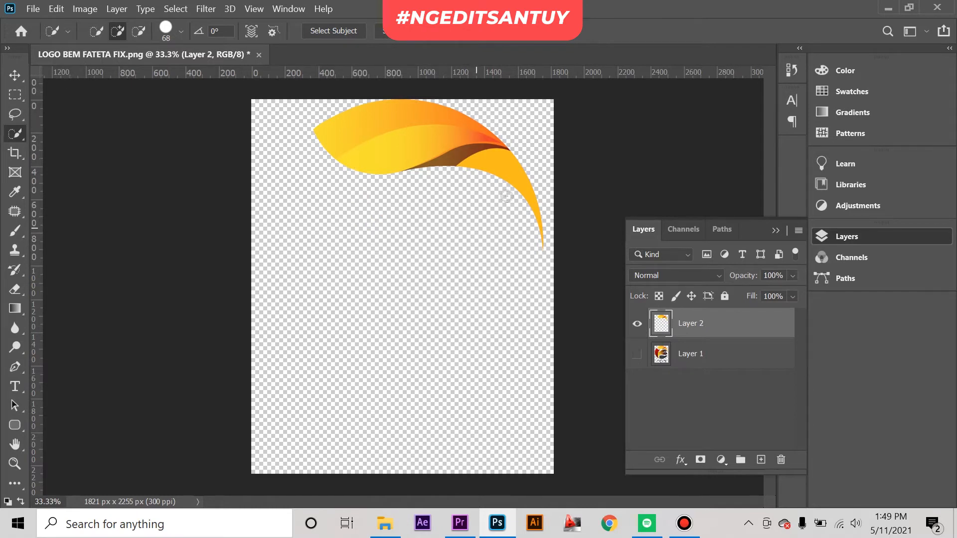
pyautogui.click(637, 355)
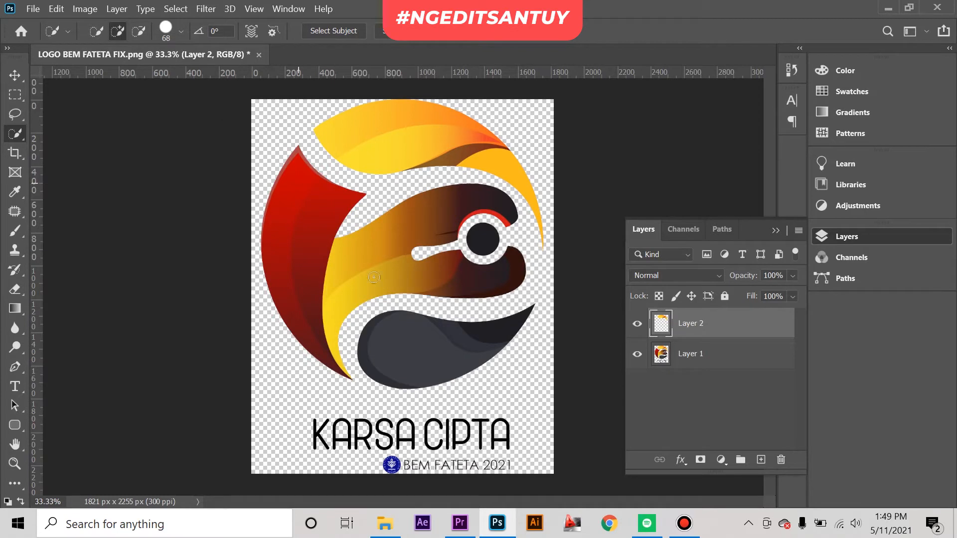
# Step: Switch to File Explorer and review the exported logo part files once more
pyautogui.click(385, 523)
pyautogui.moveTo(525, 144); pyautogui.dragTo(168, 84)
pyautogui.click(351, 219)
# Step: Switch to Premiere Pro and create a new project named "animasi 2d logo bem"
pyautogui.click(461, 523)
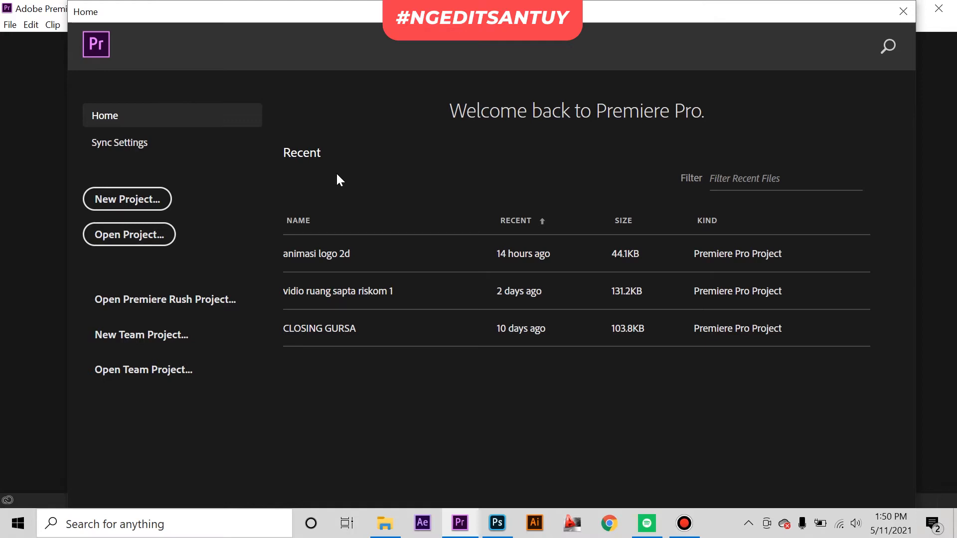
pyautogui.click(130, 201)
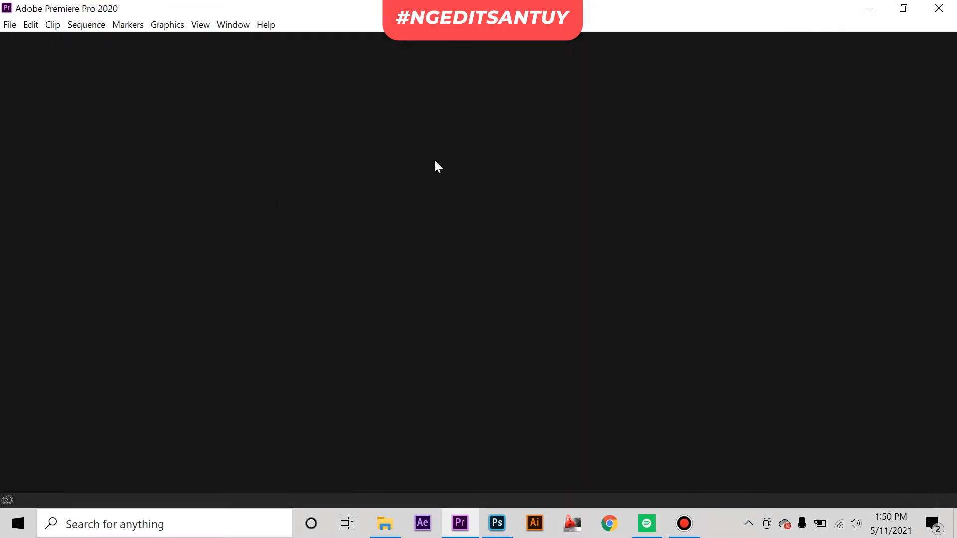
pyautogui.write('animasih')
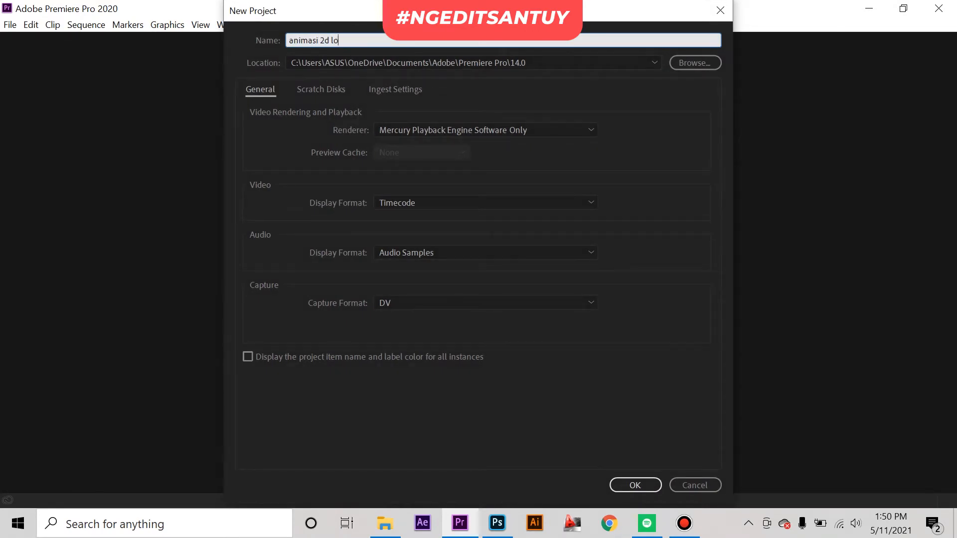
pyautogui.press('Return')
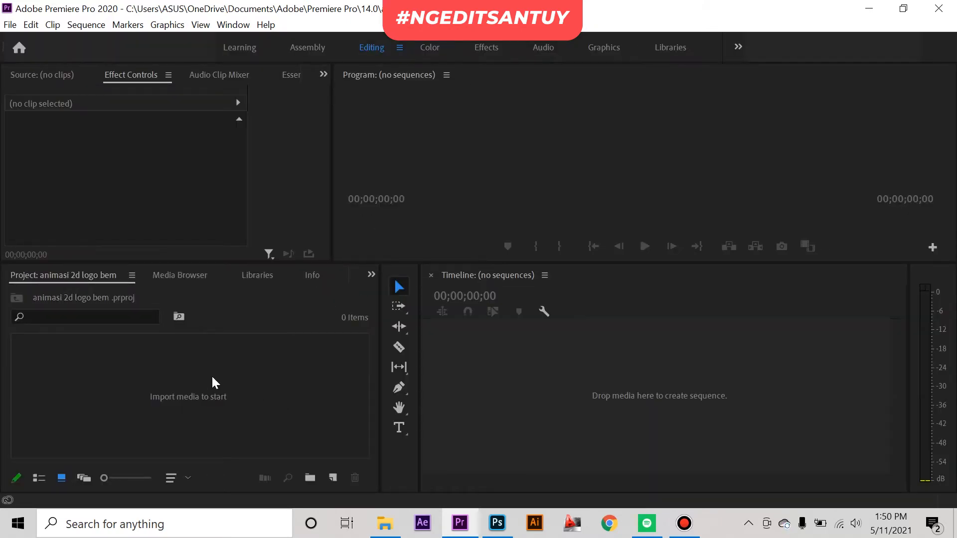
# Step: Create a new sequence in the project using the Digital SLR preset DSLR 1080p30
pyautogui.click(191, 397)
pyautogui.rightClick(181, 387)
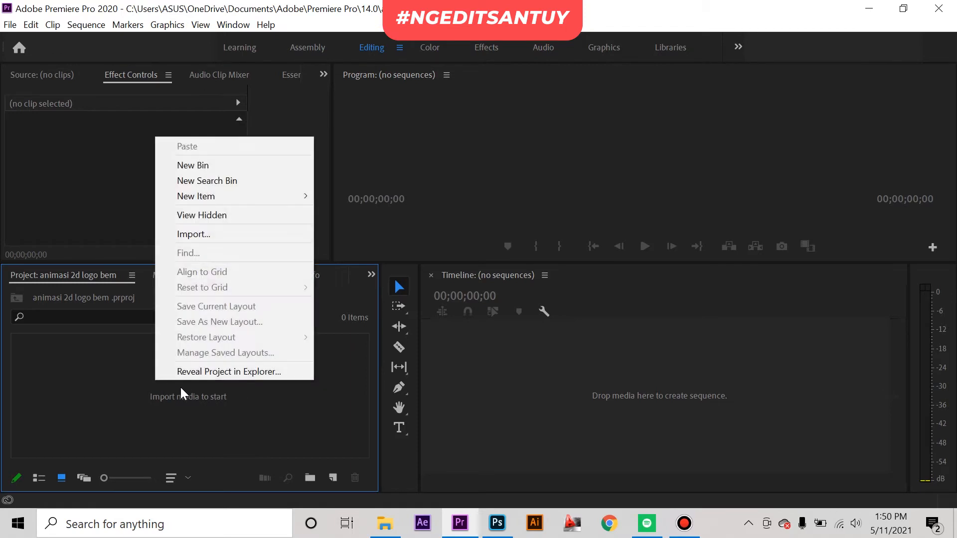
pyautogui.moveTo(235, 196)
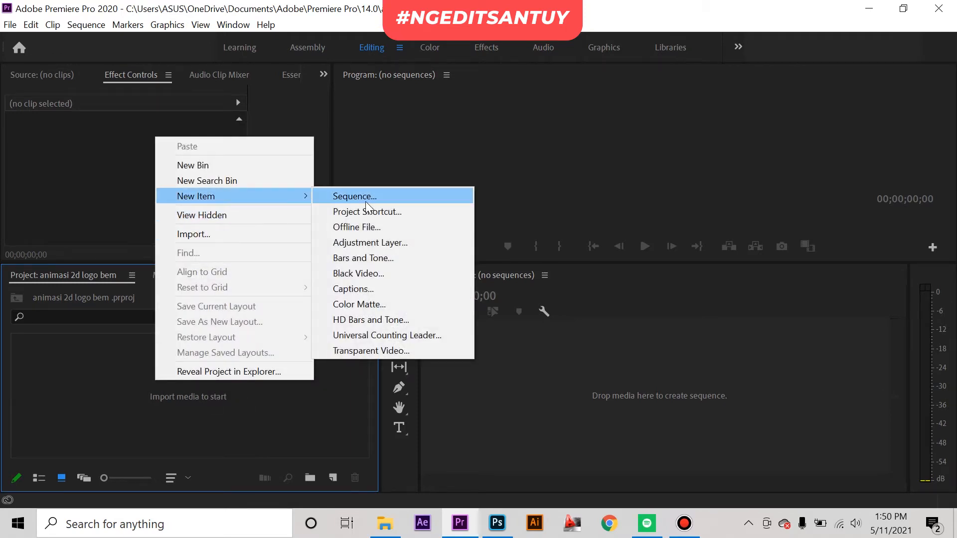
pyautogui.click(351, 196)
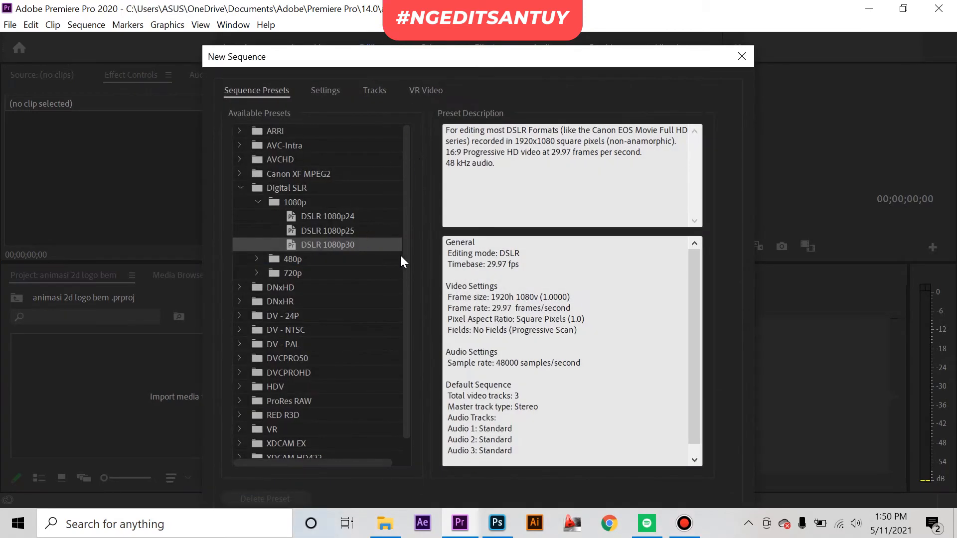
pyautogui.scroll(-1, 406, 269)
pyautogui.scroll(1, 405, 254)
pyautogui.click(323, 94)
pyautogui.click(255, 92)
pyautogui.click(257, 201)
pyautogui.click(257, 201)
pyautogui.scroll(-1, 435, 319)
pyautogui.scroll(-2, 406, 329)
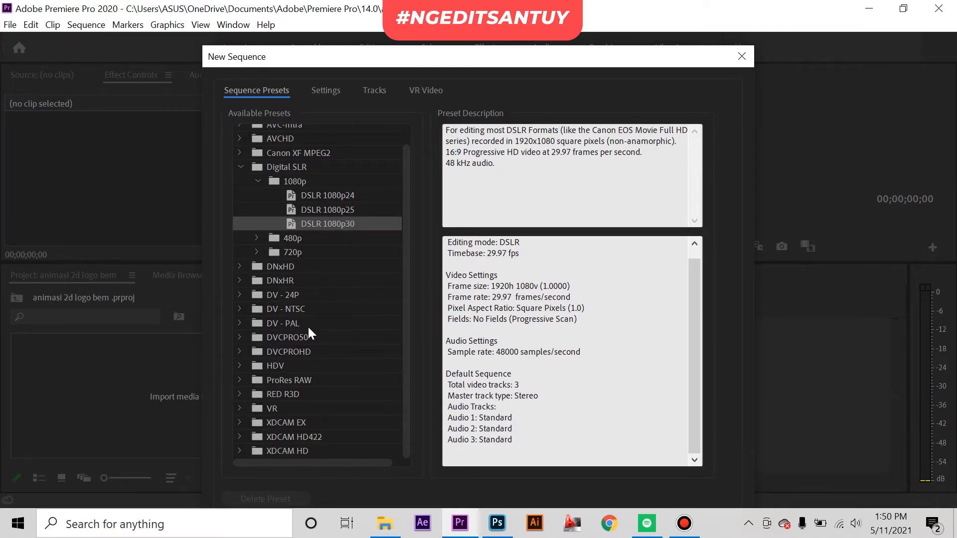
pyautogui.scroll(1, 277, 201)
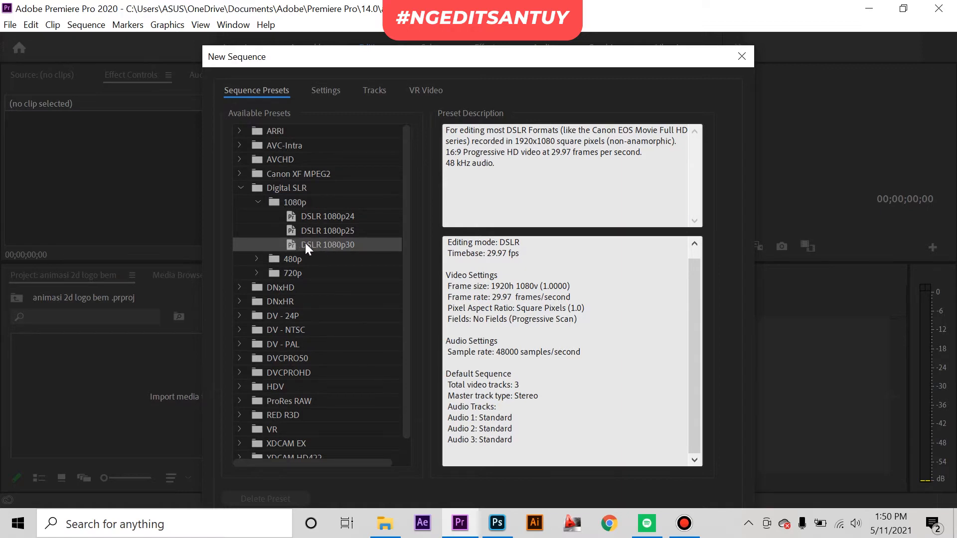
pyautogui.doubleClick(324, 246)
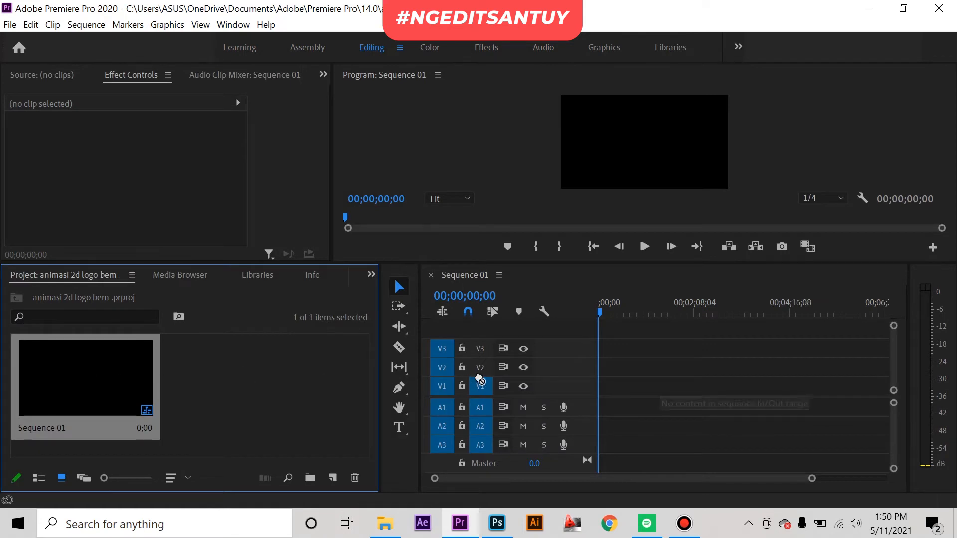
# Step: Import all seven media files from the bahan ruang sapta folder: api, mata, obor, paruh, sayap, Sunda and text
pyautogui.rightClick(209, 367)
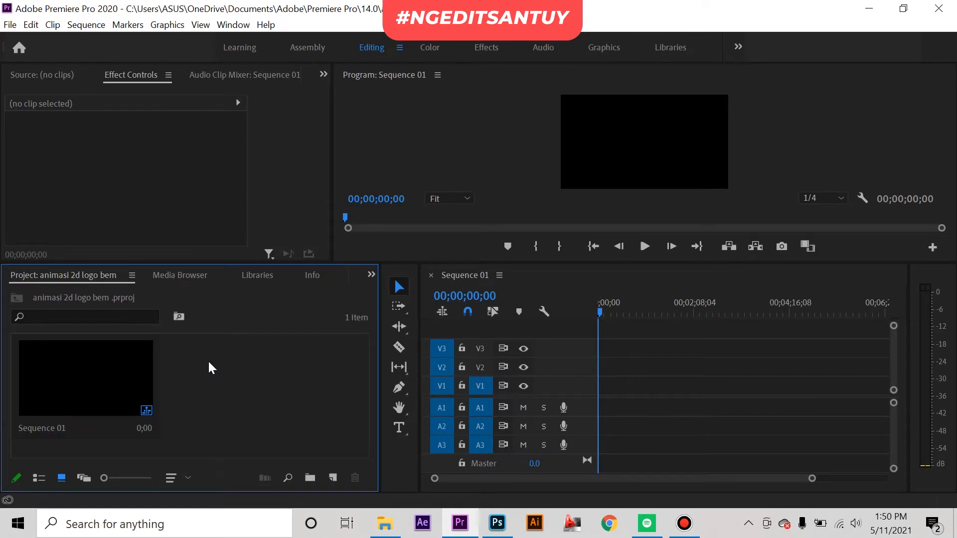
pyautogui.click(285, 215)
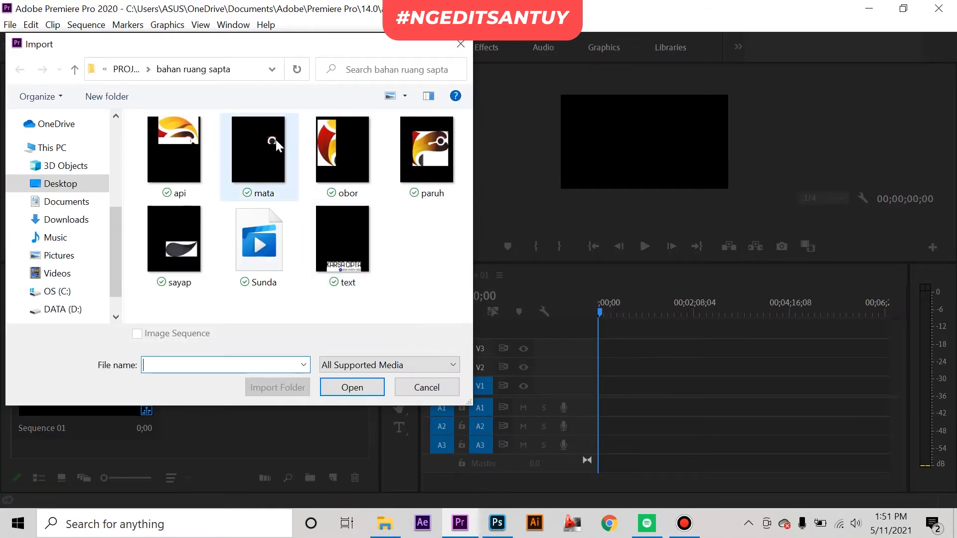
pyautogui.moveTo(408, 259); pyautogui.dragTo(190, 148)
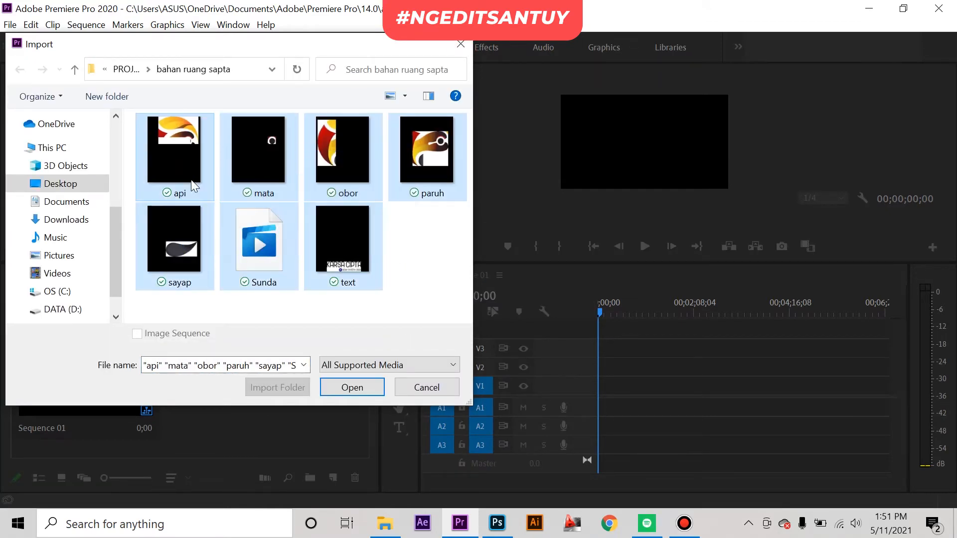
pyautogui.click(350, 387)
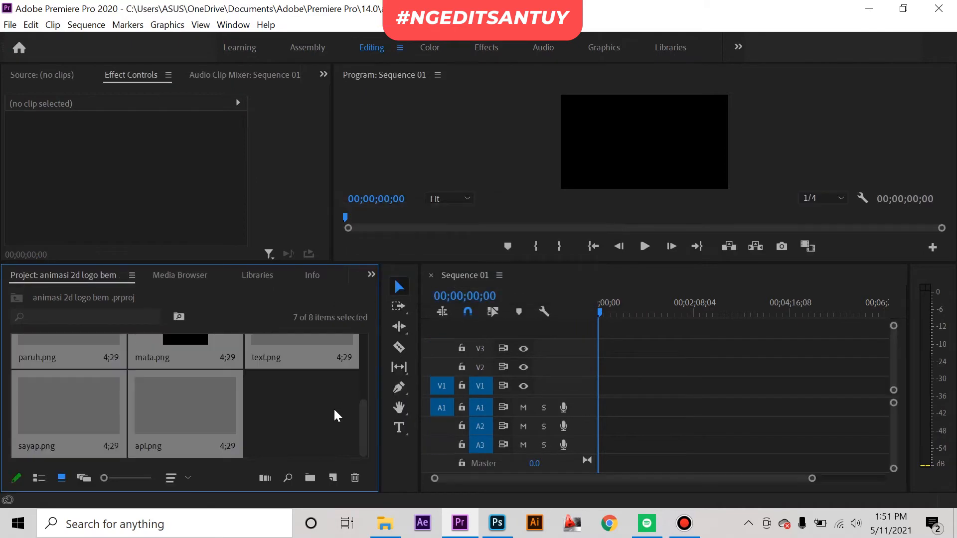
# Step: Preview Sunda.mp4 in the source monitor and place only its audio at the start of track A1
pyautogui.scroll(5, 220, 408)
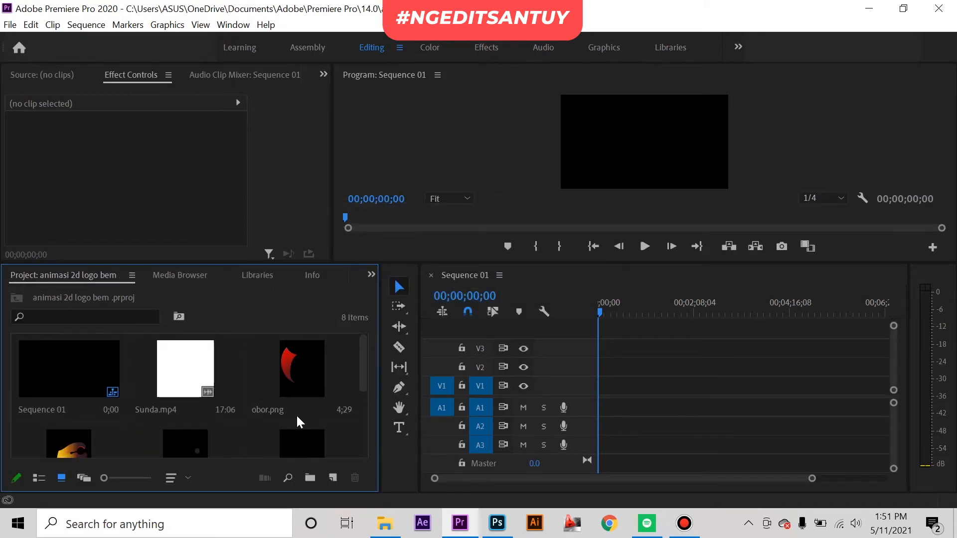
pyautogui.doubleClick(182, 381)
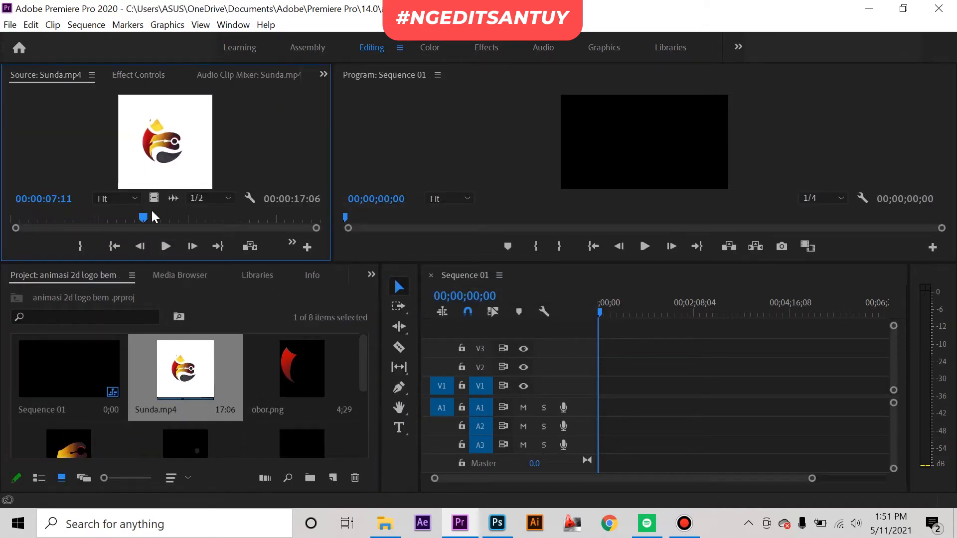
pyautogui.moveTo(105, 219); pyautogui.dragTo(593, 407)
# Step: Add obor.png to the timeline and move the clip up to track V2, starting at about 5 seconds
pyautogui.click(310, 394)
pyautogui.scroll(-2, 335, 369)
pyautogui.scroll(2, 299, 378)
pyautogui.scroll(-2, 307, 399)
pyautogui.scroll(2, 255, 403)
pyautogui.moveTo(307, 372); pyautogui.dragTo(599, 387)
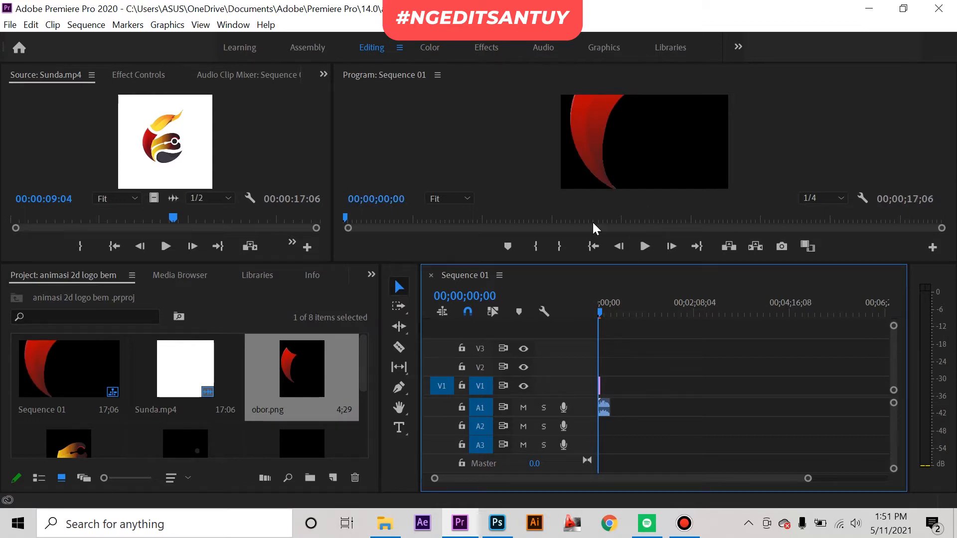
pyautogui.moveTo(803, 471); pyautogui.dragTo(579, 479)
pyautogui.moveTo(618, 383); pyautogui.dragTo(658, 366)
# Step: Place mata.png on V1 at about 2 seconds, paruh.png on V3 at about 7 seconds and api.png on V4 at about 9 seconds
pyautogui.scroll(-2, 247, 406)
pyautogui.moveTo(214, 367); pyautogui.dragTo(614, 388)
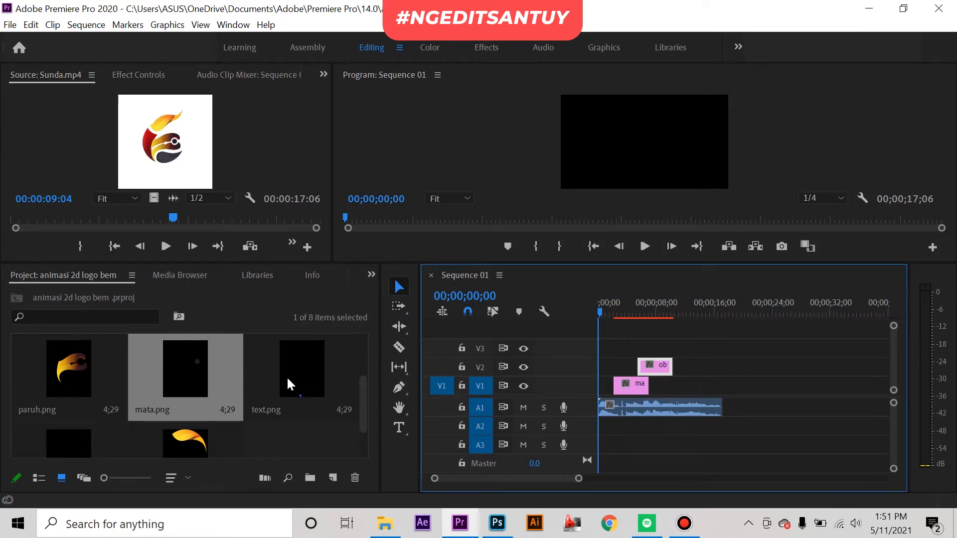
pyautogui.moveTo(77, 376); pyautogui.dragTo(647, 351)
pyautogui.scroll(-1, 227, 404)
pyautogui.moveTo(175, 404); pyautogui.dragTo(659, 329)
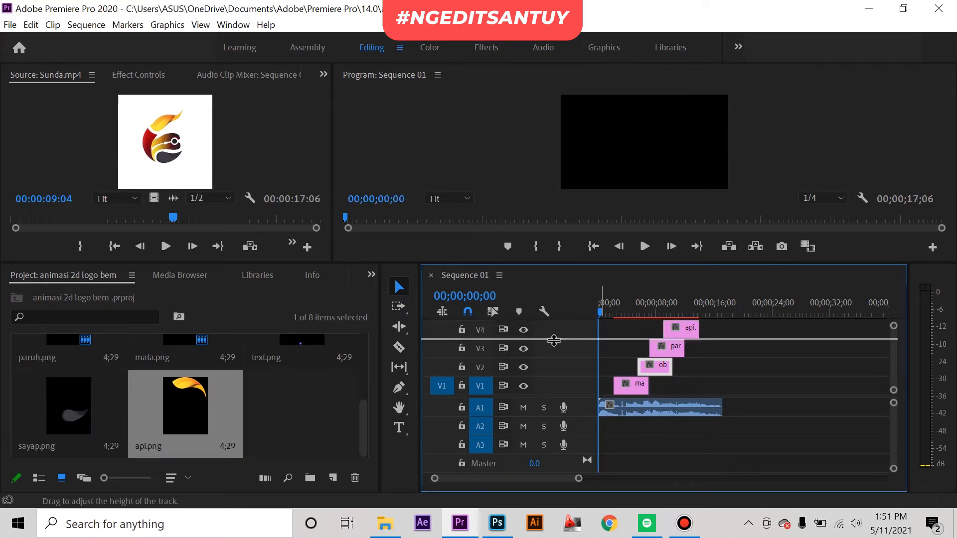
# Step: Reduce the video track heights and add sayap.png on a new track V5, starting at about 10 seconds
pyautogui.moveTo(553, 348); pyautogui.dragTo(554, 379)
pyautogui.moveTo(556, 385); pyautogui.dragTo(555, 386)
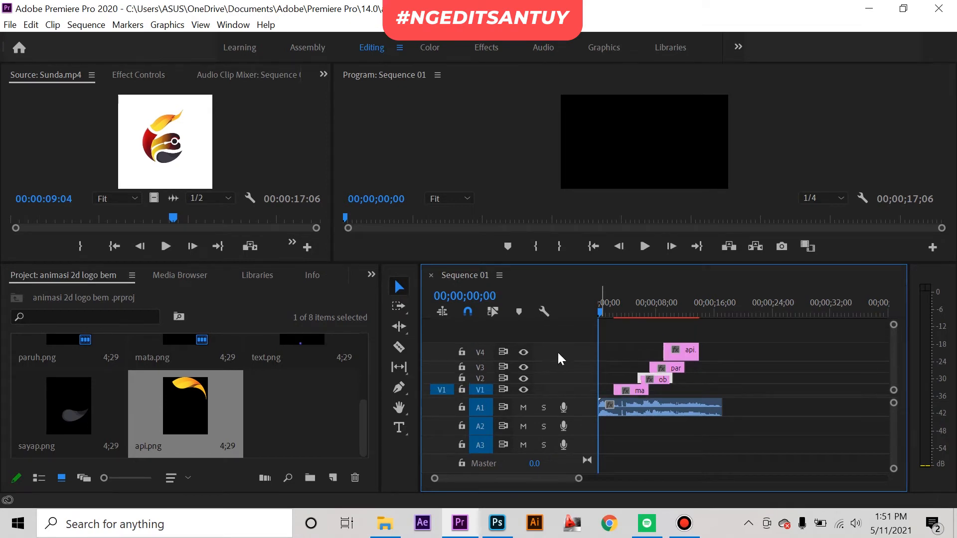
pyautogui.moveTo(558, 343); pyautogui.dragTo(558, 354)
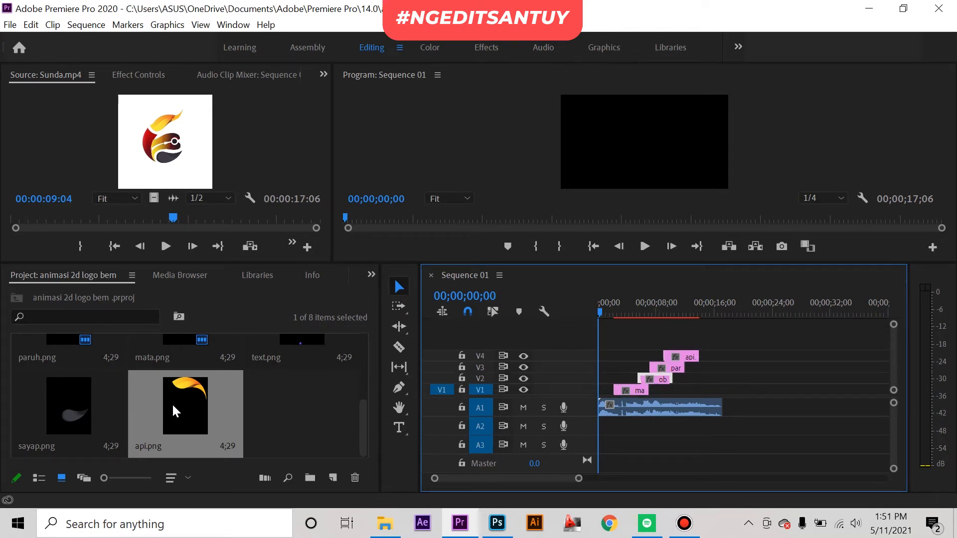
pyautogui.moveTo(82, 405); pyautogui.dragTo(669, 341)
pyautogui.moveTo(573, 332); pyautogui.dragTo(585, 345)
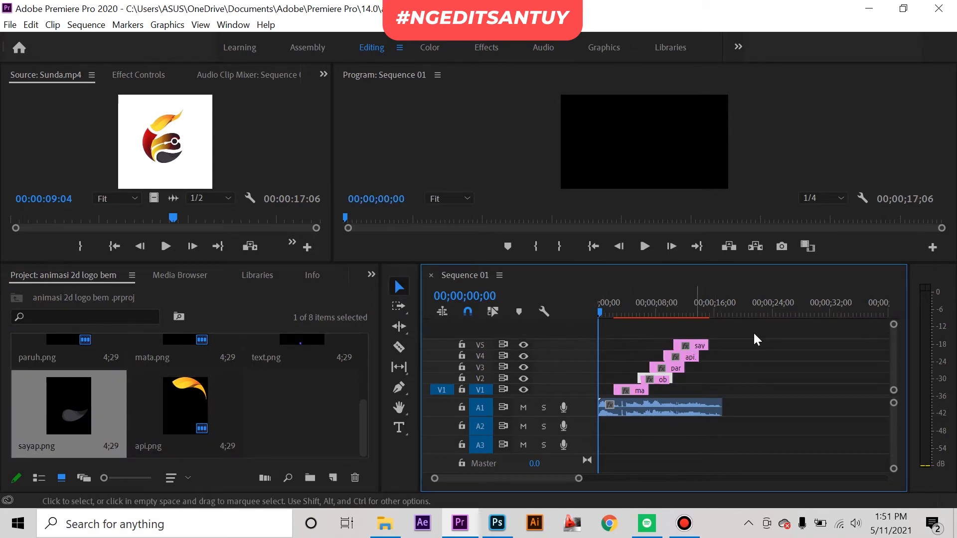
# Step: Look through the project media for logo parts missing from the timeline, selecting text.png
pyautogui.scroll(1, 249, 400)
pyautogui.scroll(-1, 242, 405)
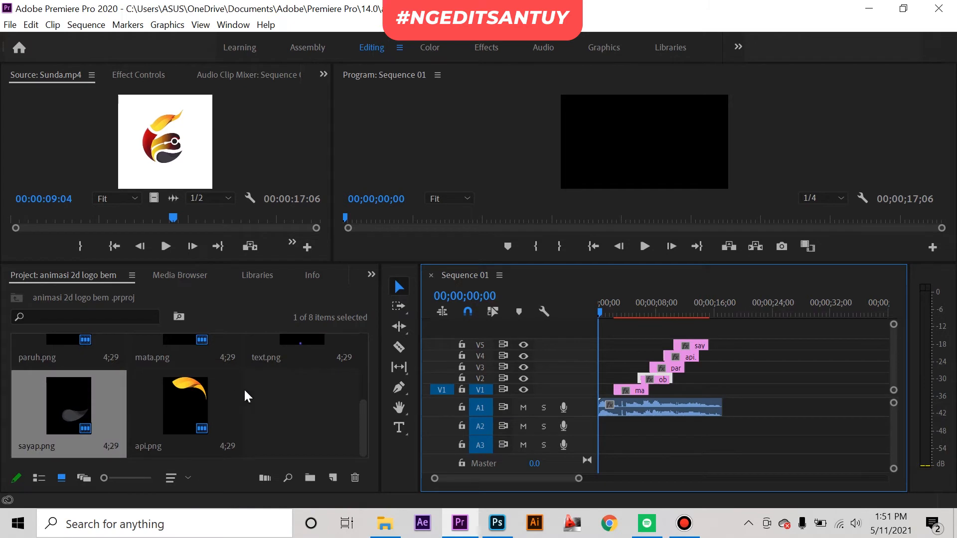
pyautogui.scroll(1, 264, 391)
pyautogui.click(304, 417)
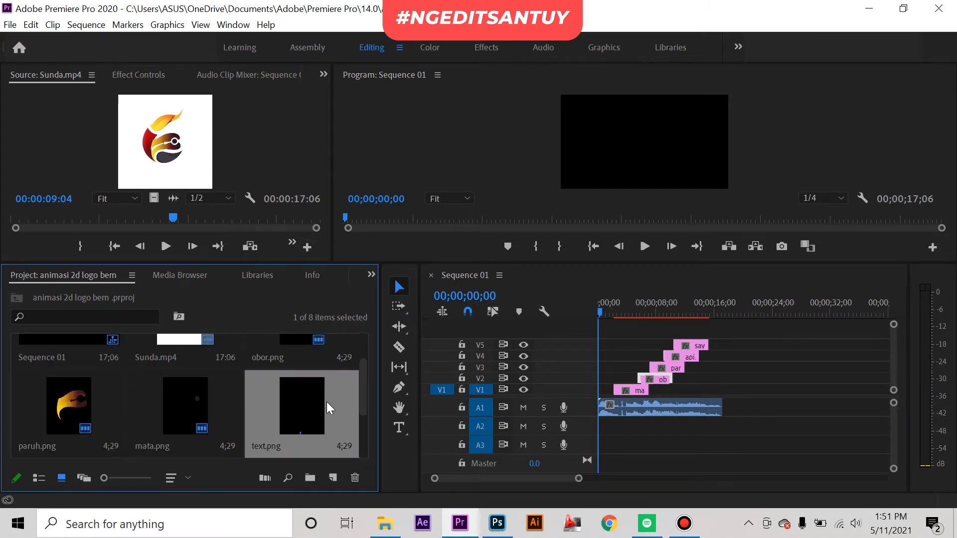
pyautogui.scroll(1, 334, 396)
pyautogui.scroll(-1, 326, 377)
pyautogui.scroll(1, 330, 408)
pyautogui.scroll(-1, 312, 420)
pyautogui.scroll(-1, 262, 390)
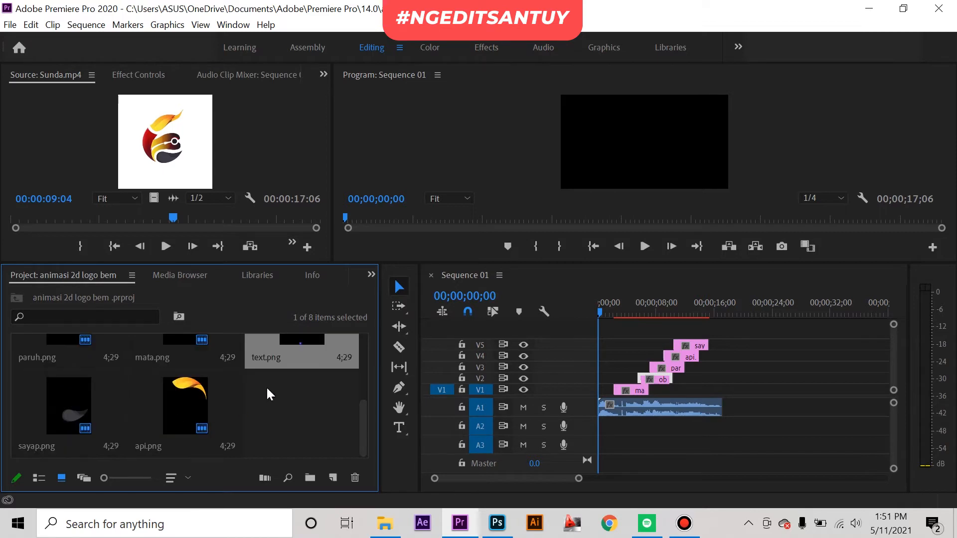
# Step: Add text.png on a new track V6 starting at about 12 seconds, and reduce that track's height
pyautogui.scroll(2, 309, 413)
pyautogui.moveTo(308, 414); pyautogui.dragTo(699, 331)
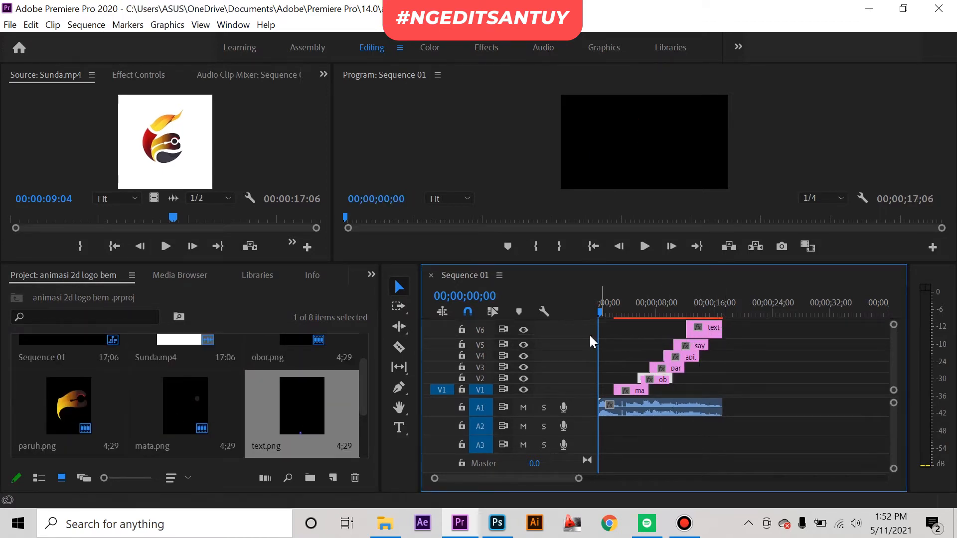
pyautogui.moveTo(583, 321); pyautogui.dragTo(583, 331)
# Step: Extend the mata, obor, paruh, api and sayap clips to the end of the audio
pyautogui.moveTo(676, 310); pyautogui.dragTo(630, 322)
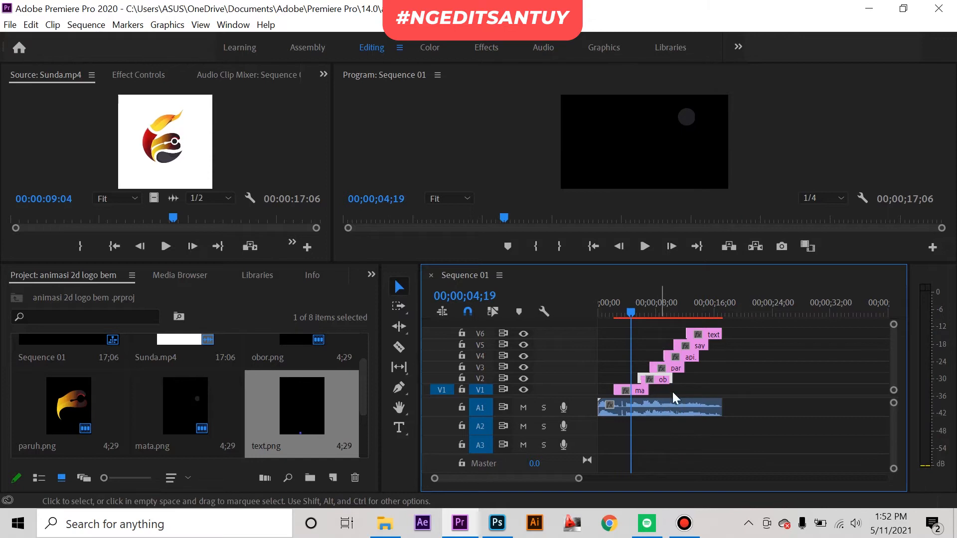
pyautogui.moveTo(649, 390); pyautogui.dragTo(721, 346)
pyautogui.moveTo(634, 298); pyautogui.dragTo(687, 300)
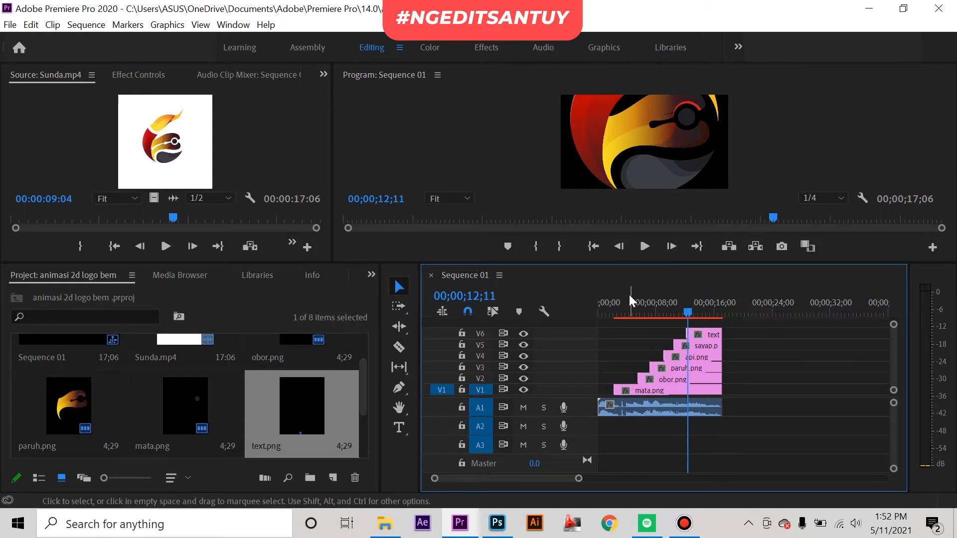
# Step: Set the scale of the mata.png clip on V1 to 50
pyautogui.click(614, 299)
pyautogui.click(638, 390)
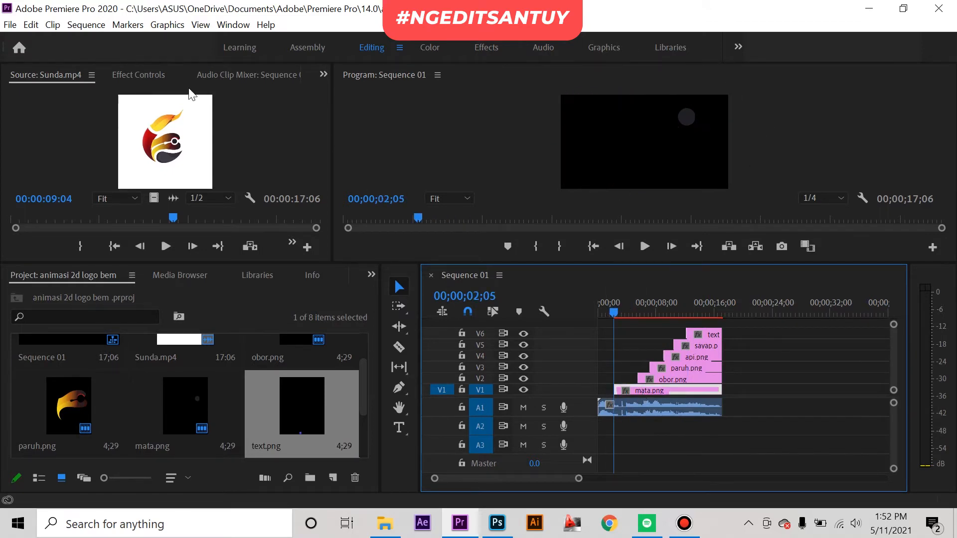
pyautogui.click(128, 78)
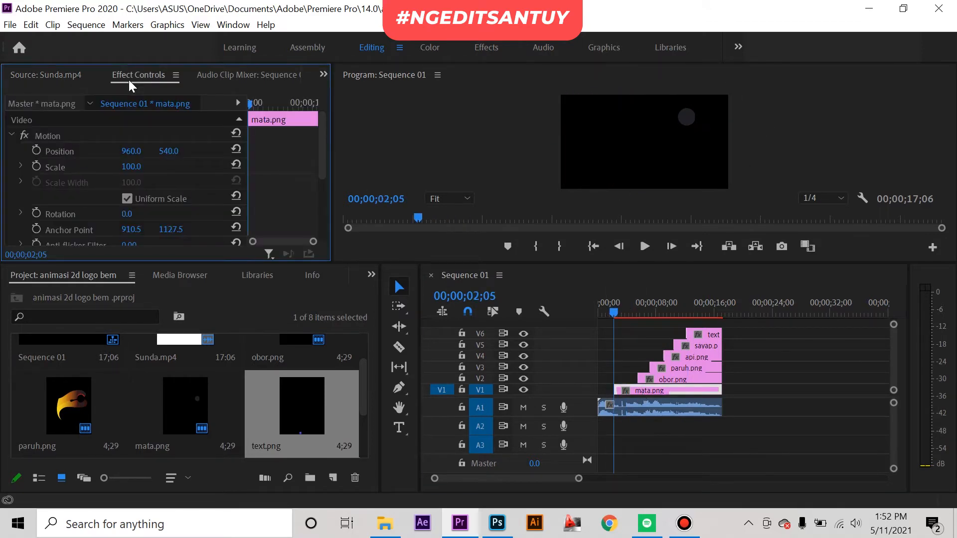
pyautogui.click(131, 168)
pyautogui.write('50')
pyautogui.press('Return')
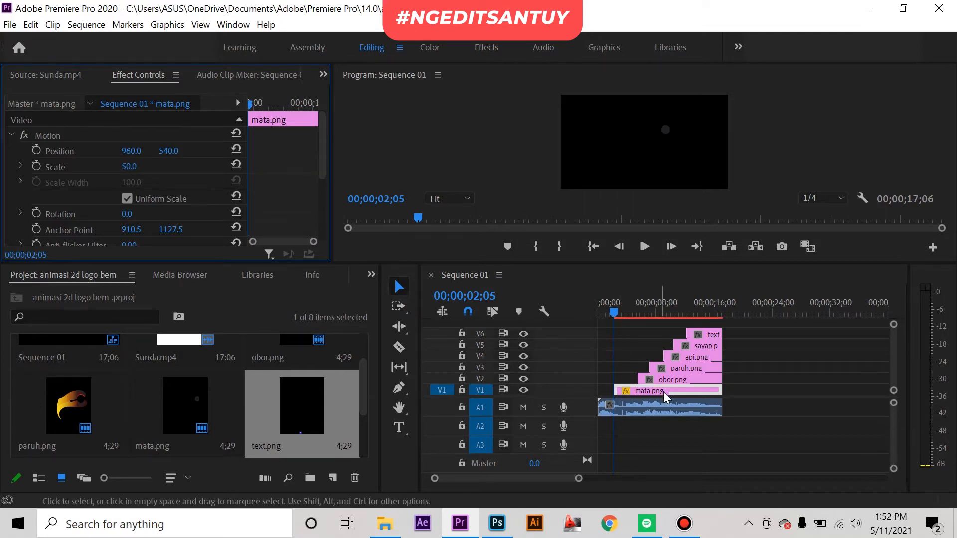
# Step: Set the scale of the obor.png and paruh.png clips to 50
pyautogui.click(675, 380)
pyautogui.click(140, 167)
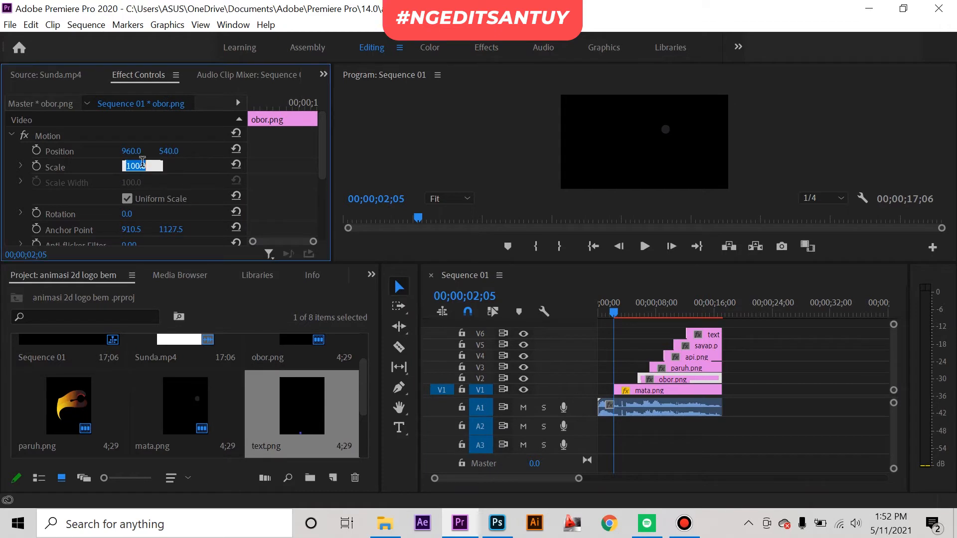
pyautogui.press('Return')
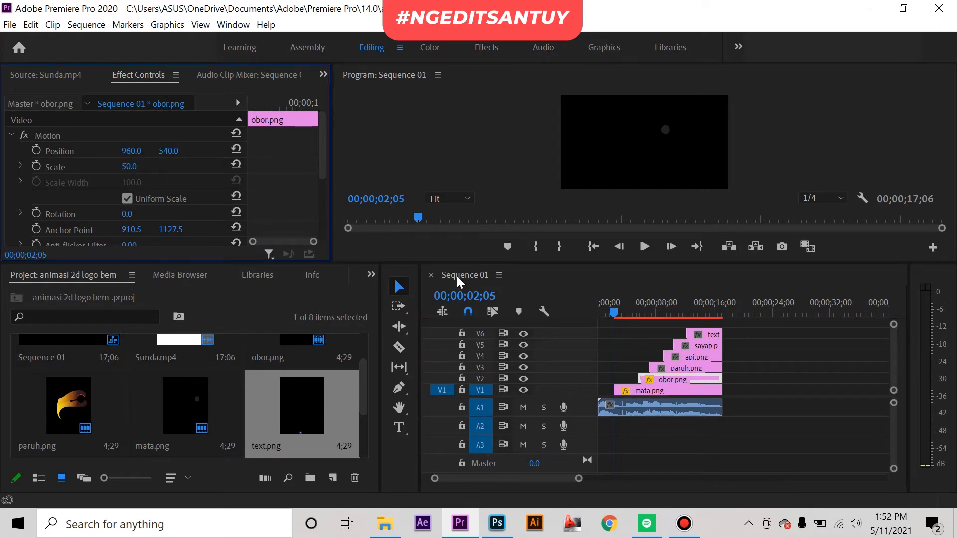
pyautogui.click(691, 368)
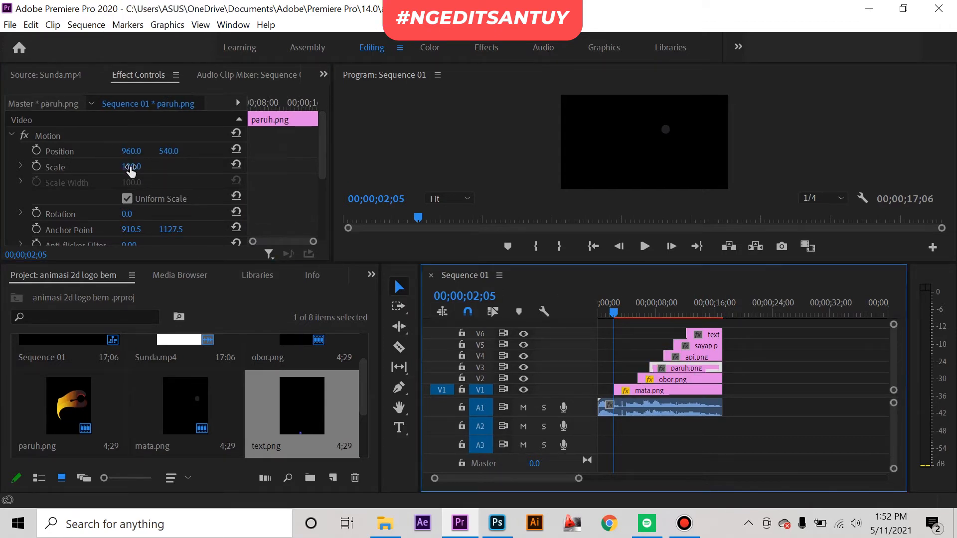
pyautogui.click(129, 169)
pyautogui.press('Return')
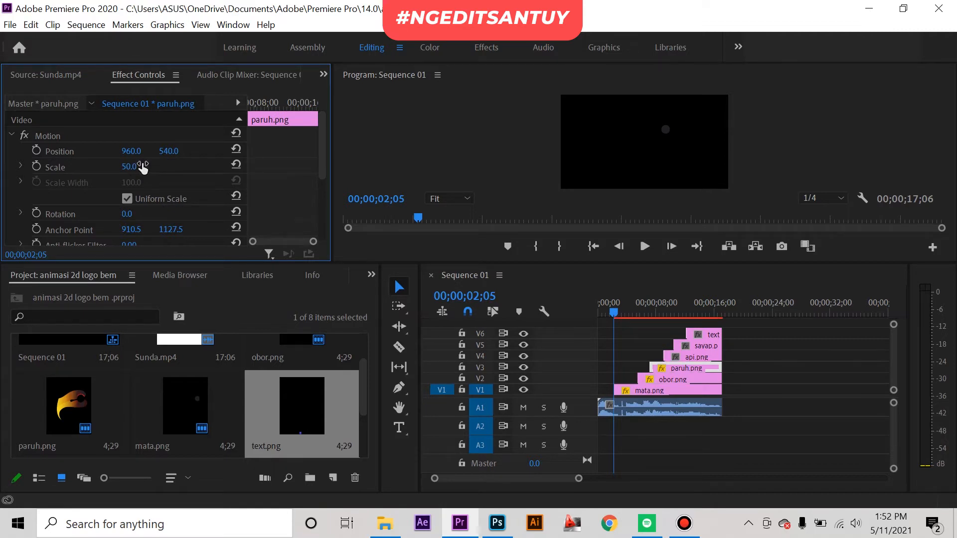
# Step: Set the scale of the api.png and sayap.png clips to 50
pyautogui.click(693, 357)
pyautogui.click(131, 167)
pyautogui.write('50')
pyautogui.press('Return')
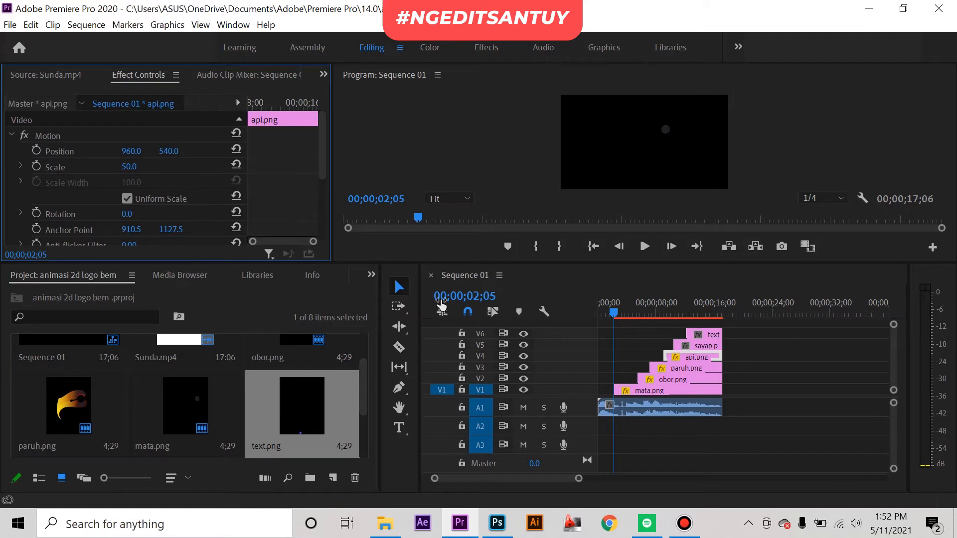
pyautogui.click(697, 350)
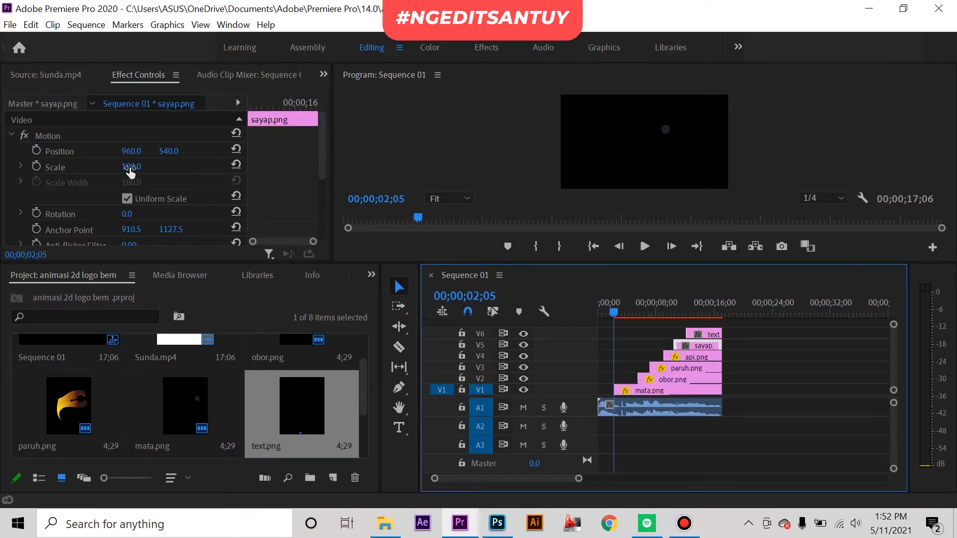
pyautogui.click(130, 168)
pyautogui.write('50')
pyautogui.press('Return')
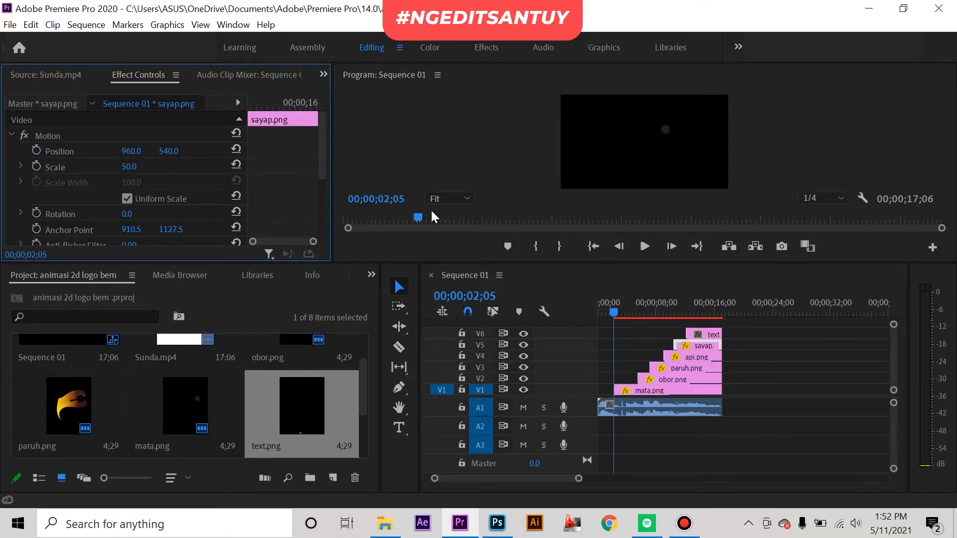
# Step: Set the scale of the text.png clip on V6 to 50
pyautogui.click(708, 333)
pyautogui.click(132, 172)
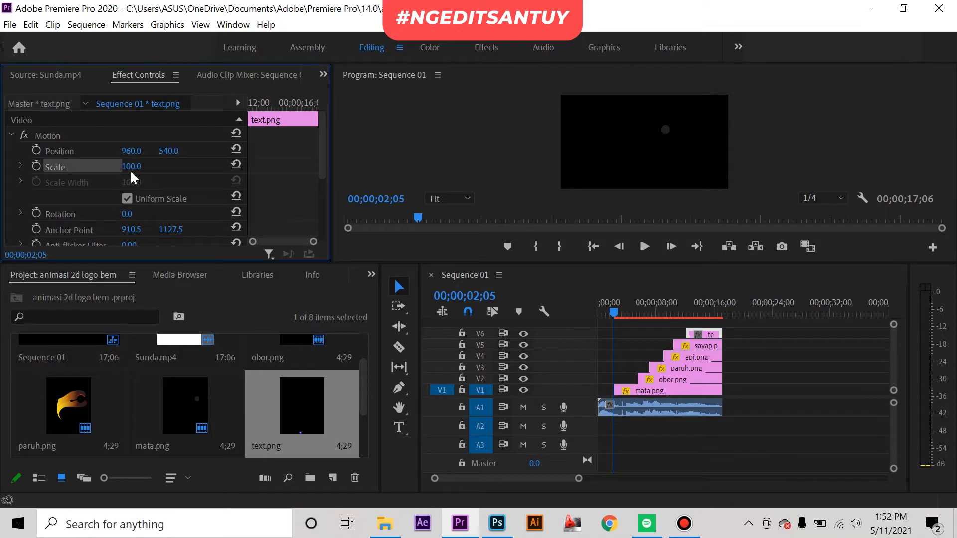
pyautogui.click(134, 166)
pyautogui.write('50')
pyautogui.press('Return')
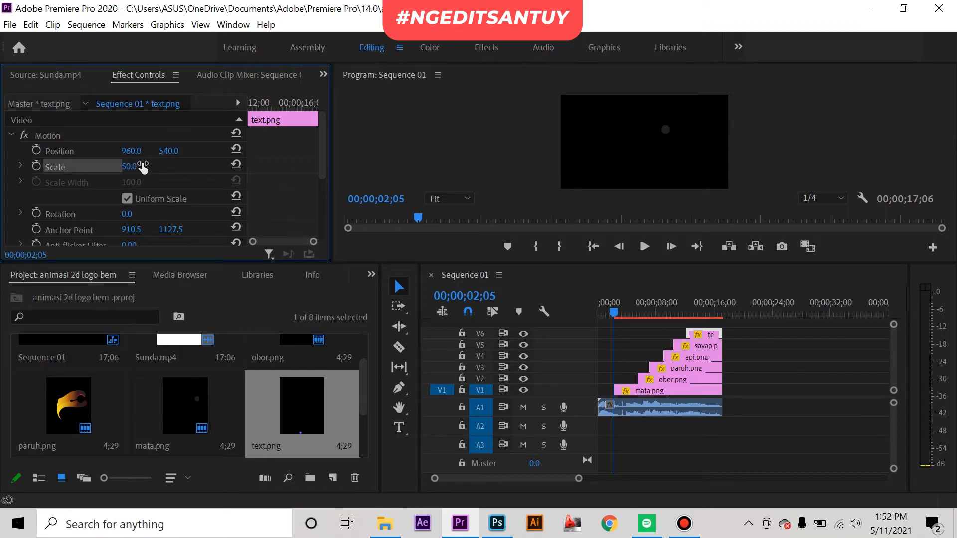
# Step: Try a horizontal position of 800 for the mata.png clip
pyautogui.moveTo(616, 313)
pyautogui.mouseDown()
pyautogui.moveTo(698, 322)
pyautogui.moveTo(619, 314)
pyautogui.mouseUp()
pyautogui.click(641, 391)
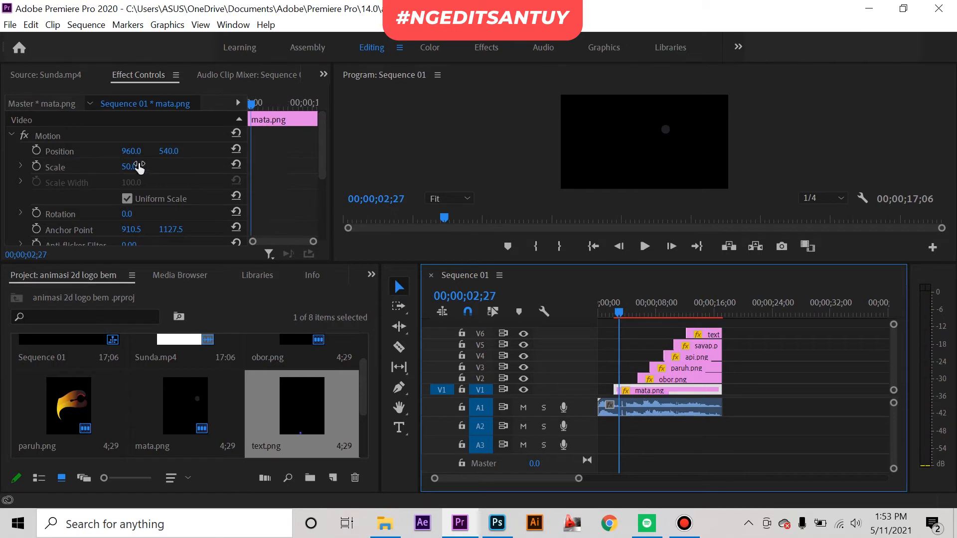
pyautogui.click(132, 152)
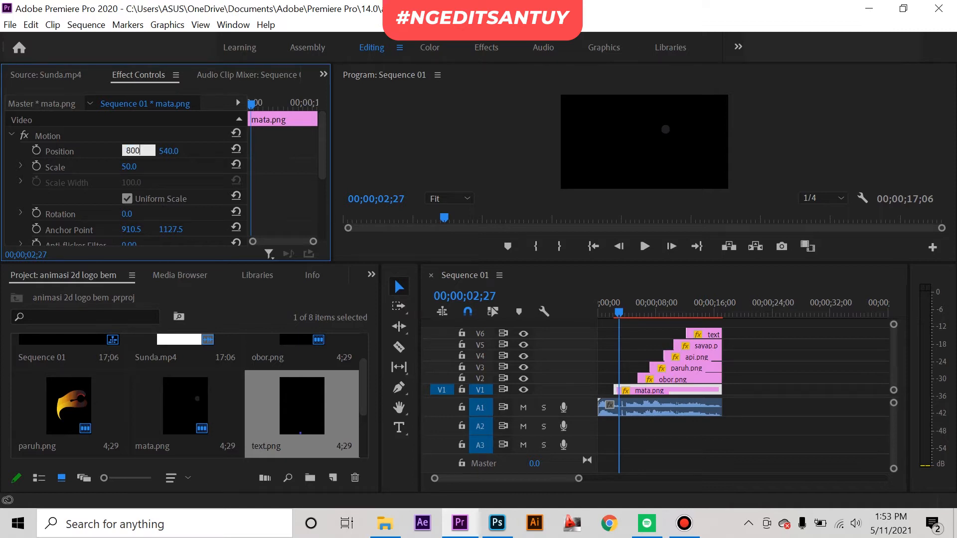
pyautogui.press('Return')
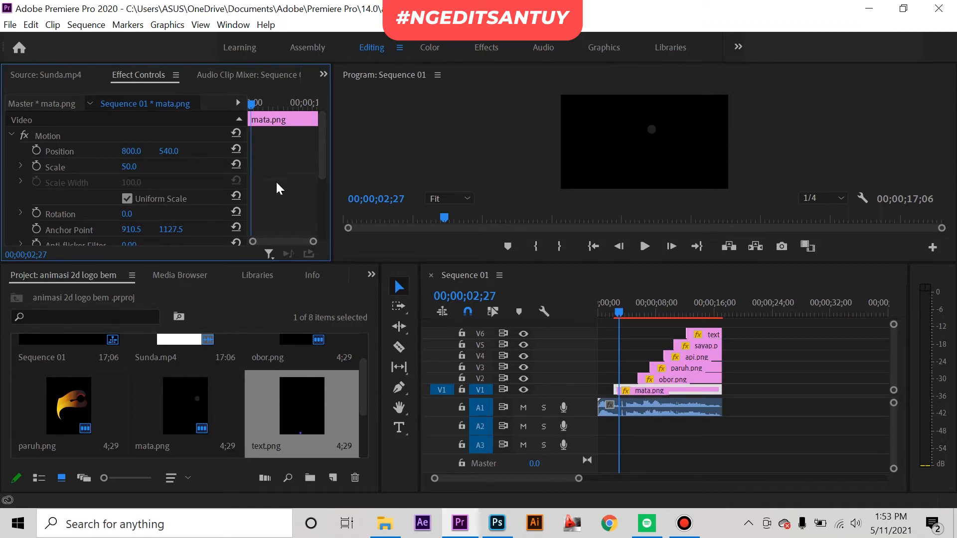
pyautogui.click(166, 152)
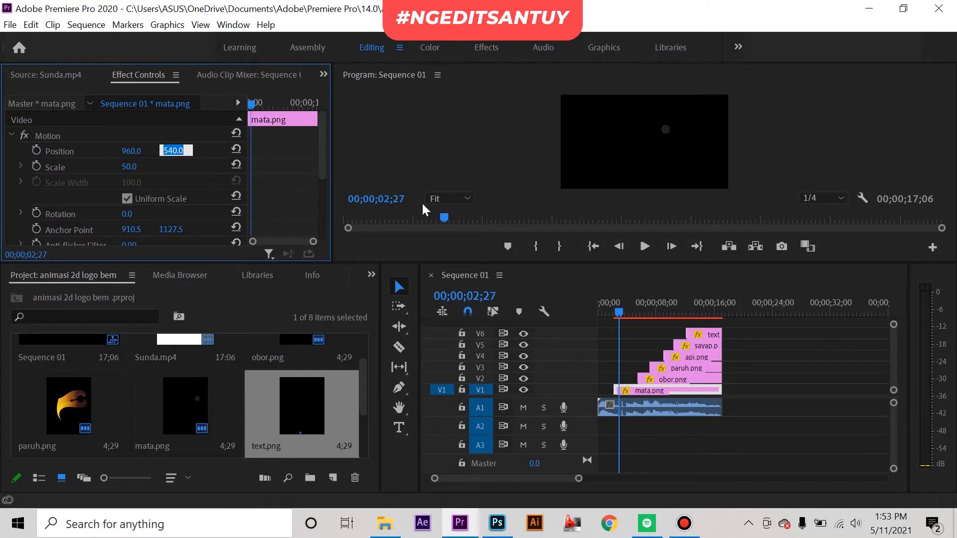
pyautogui.click(120, 156)
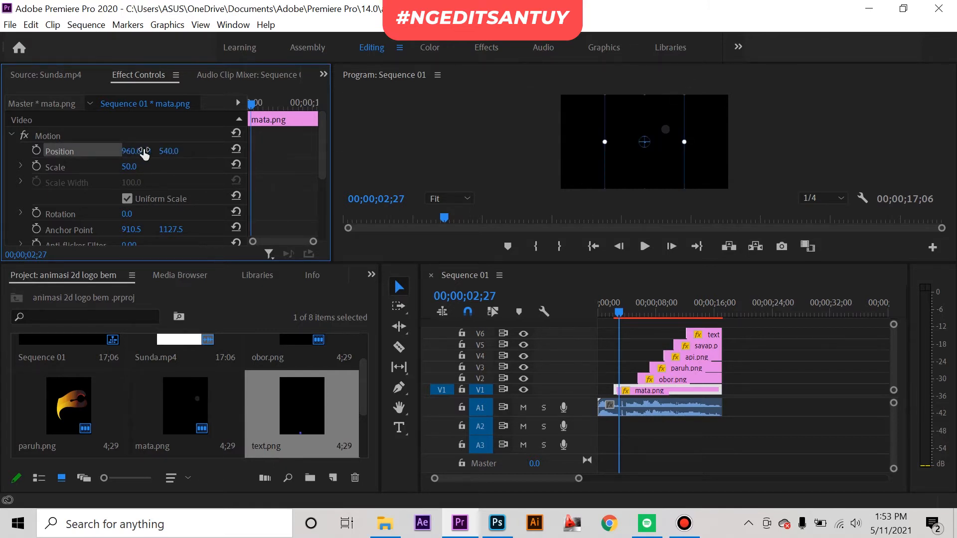
# Step: Try a vertical position of 500 for mata.png and settle on 600, keeping the horizontal position at 960
pyautogui.click(176, 149)
pyautogui.click(176, 170)
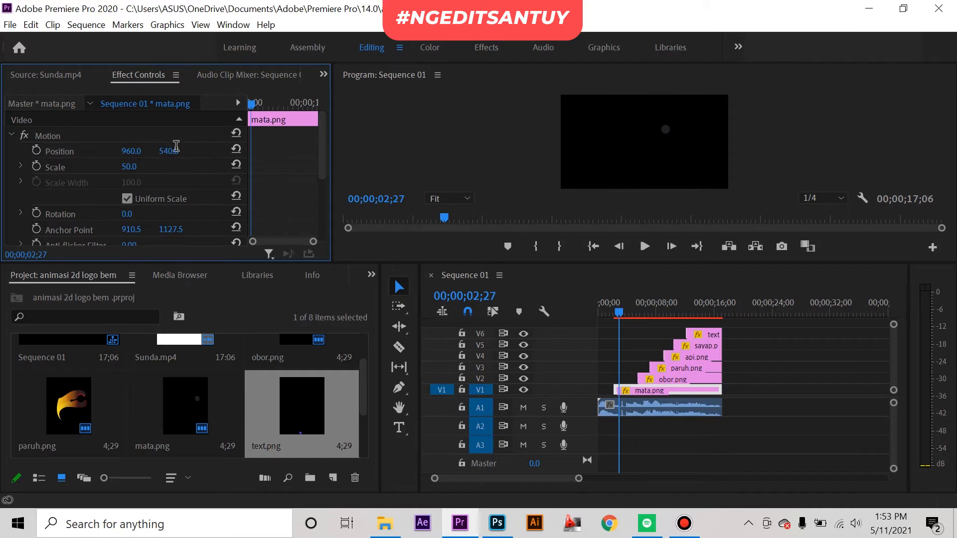
pyautogui.click(176, 148)
pyautogui.press('Return')
pyautogui.click(176, 148)
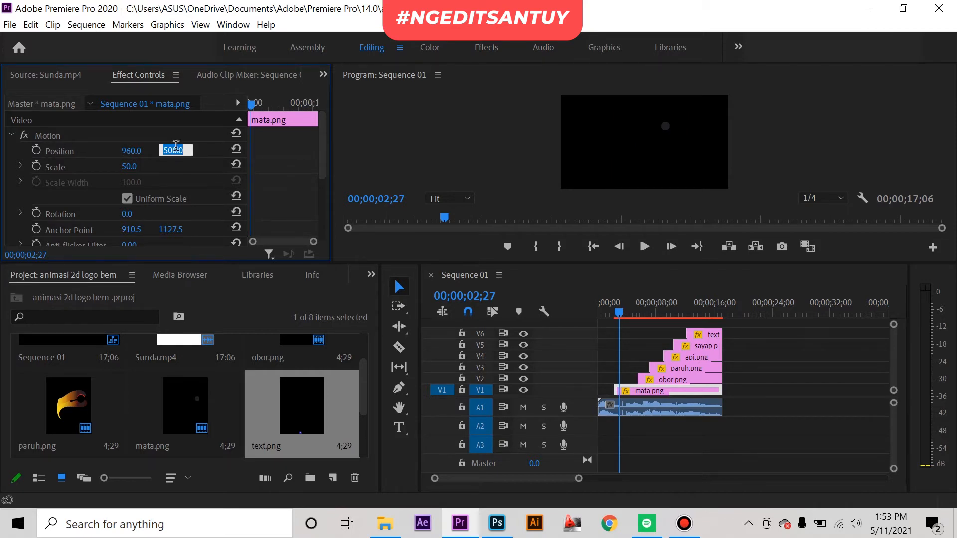
pyautogui.press('Return')
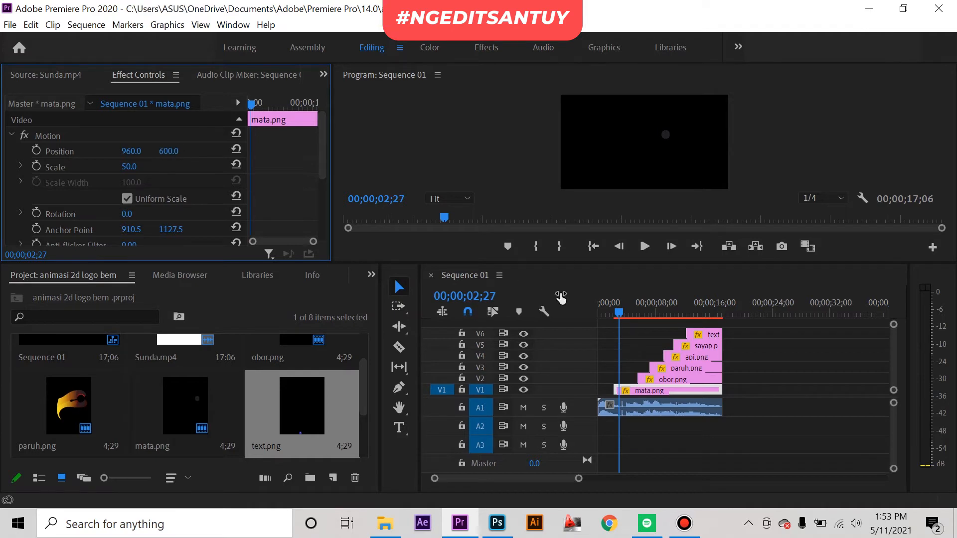
# Step: Set the vertical position of the obor.png and paruh.png clips to 600
pyautogui.click(672, 378)
pyautogui.click(176, 148)
pyautogui.write('600')
pyautogui.press('Return')
pyautogui.click(658, 368)
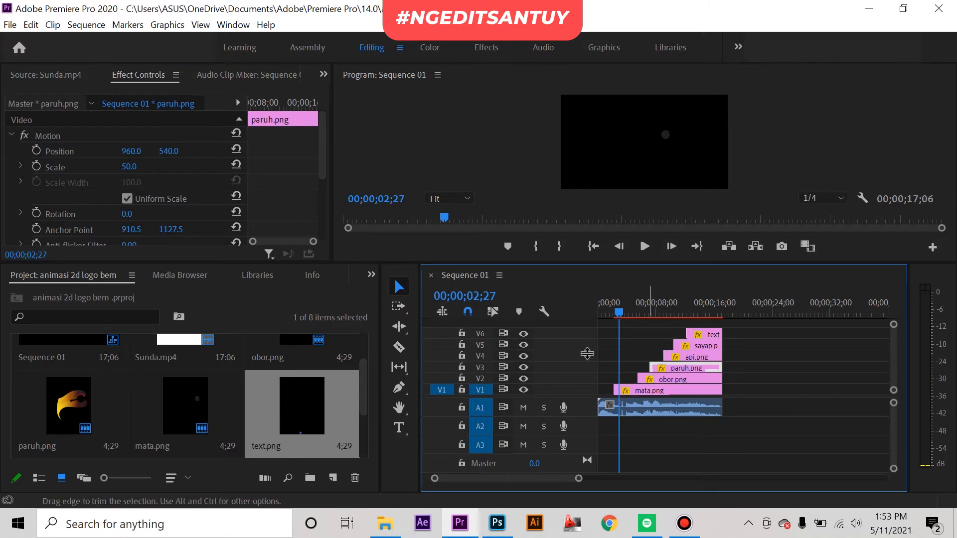
pyautogui.click(176, 148)
pyautogui.write('600')
pyautogui.press('Return')
# Step: Set the vertical position of the api.png and sayap.png clips to 600
pyautogui.click(696, 356)
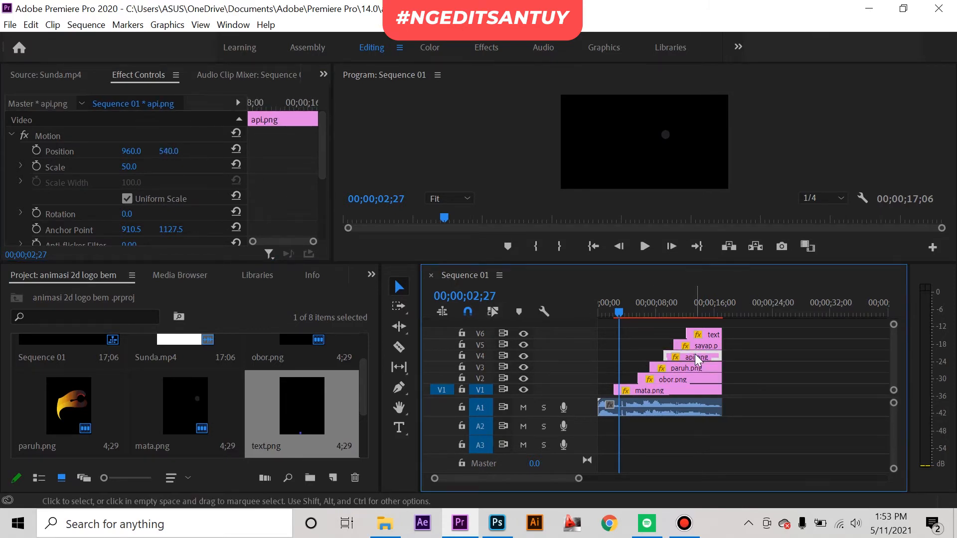
pyautogui.click(176, 149)
pyautogui.write('60.0')
pyautogui.press('Return')
pyautogui.click(693, 346)
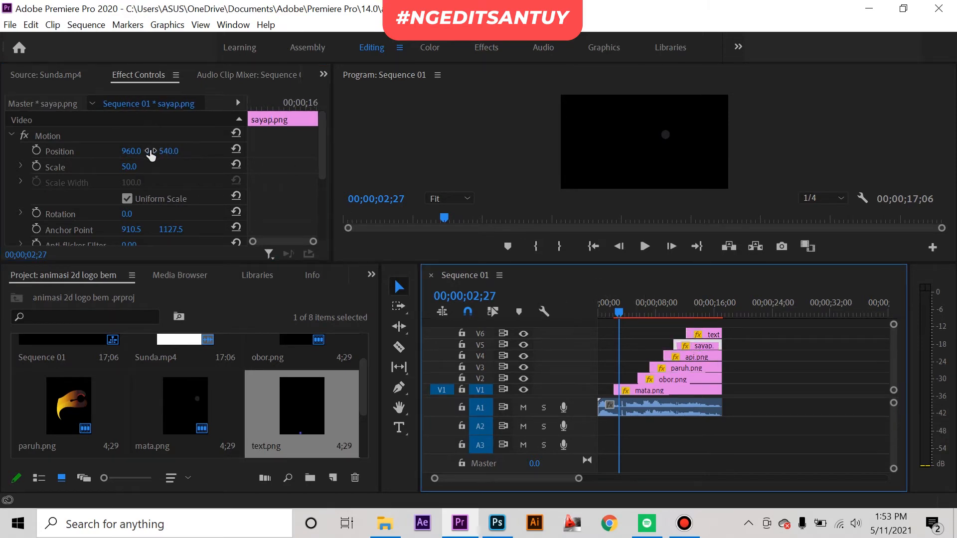
pyautogui.click(175, 150)
pyautogui.write('600')
pyautogui.press('Return')
# Step: Show the frame at 00;00;13;09 and set the vertical position of the text.png clip to 500
pyautogui.click(693, 312)
pyautogui.moveTo(690, 313)
pyautogui.mouseDown()
pyautogui.moveTo(630, 312)
pyautogui.moveTo(694, 312)
pyautogui.mouseUp()
pyautogui.click(710, 334)
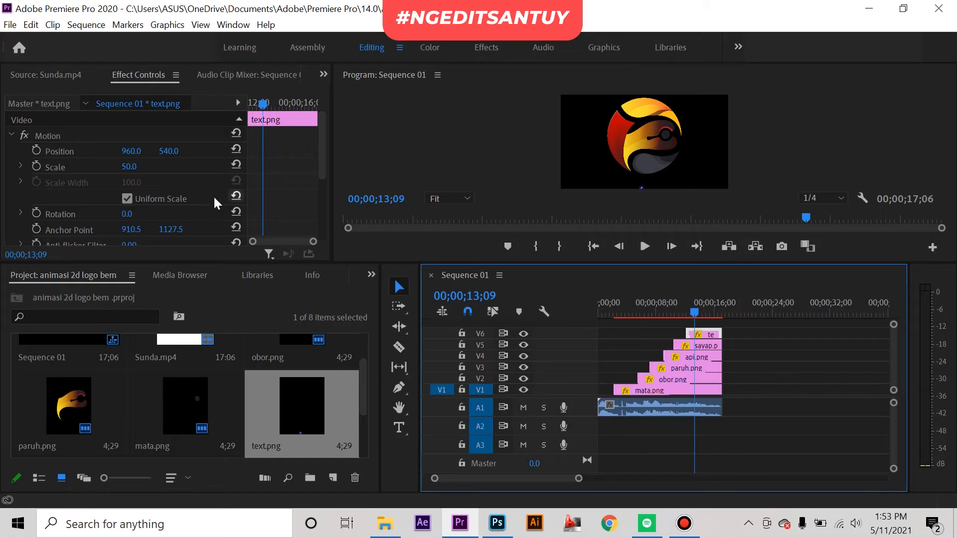
pyautogui.click(170, 151)
pyautogui.write('500')
pyautogui.press('Return')
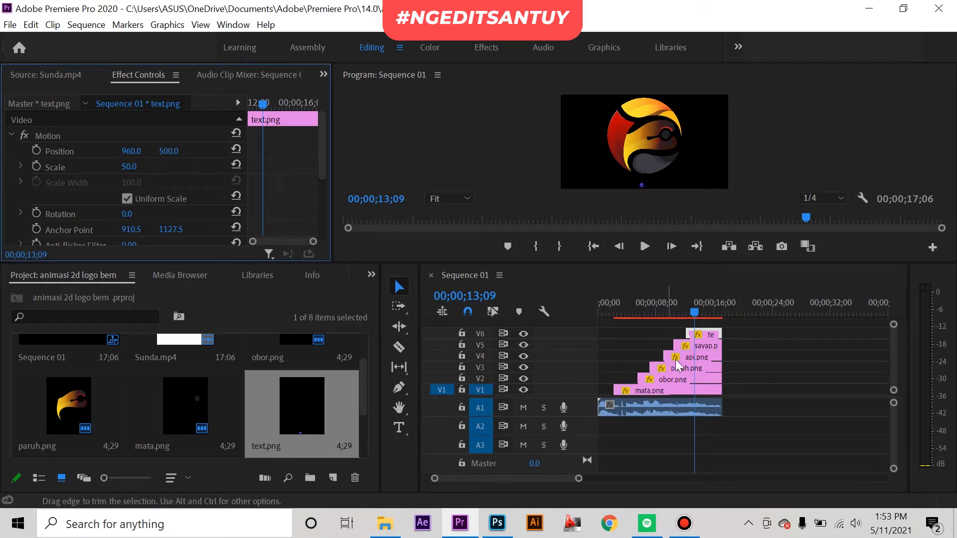
# Step: Hide track V6 and preview the order in which the logo parts appear across the sequence
pyautogui.moveTo(698, 311)
pyautogui.mouseDown()
pyautogui.moveTo(688, 311)
pyautogui.moveTo(699, 311)
pyautogui.mouseUp()
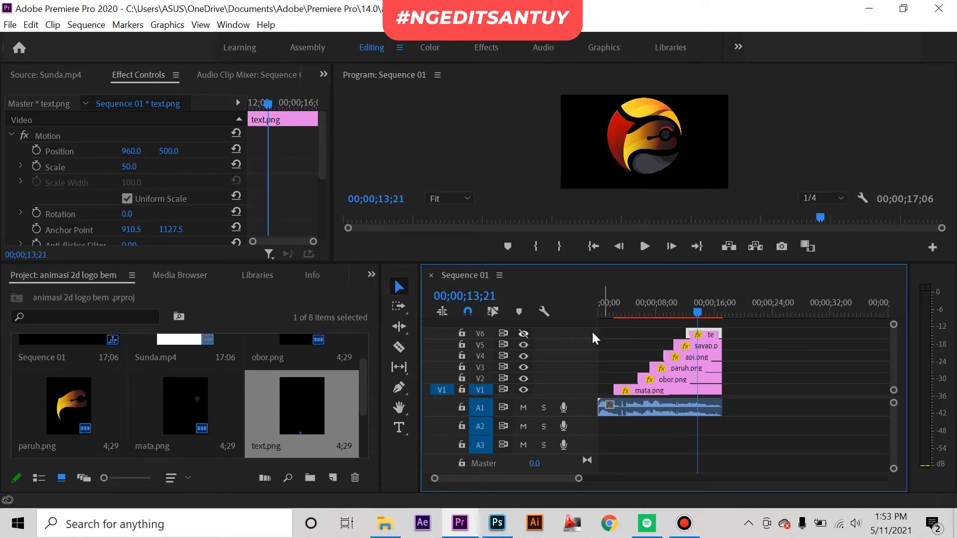
pyautogui.moveTo(700, 303); pyautogui.dragTo(605, 300)
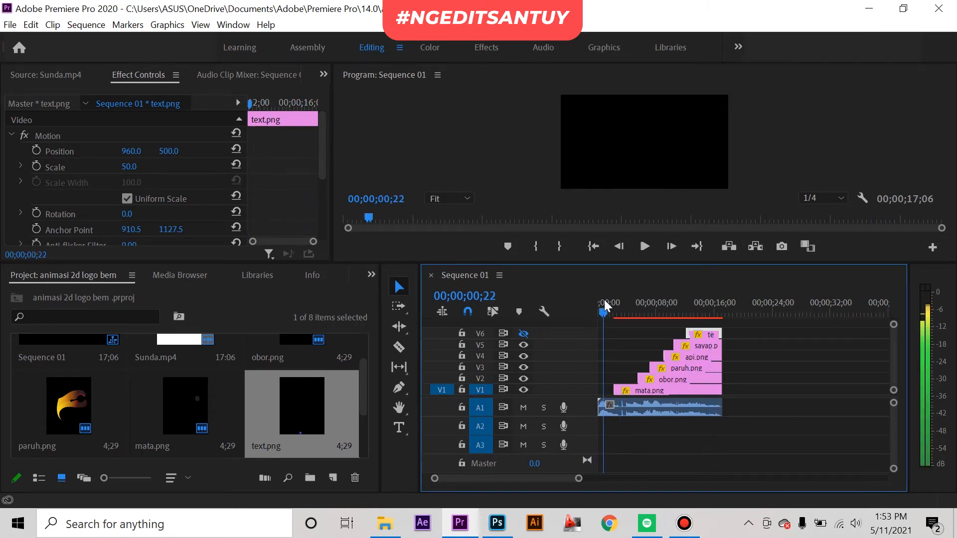
pyautogui.press('space')
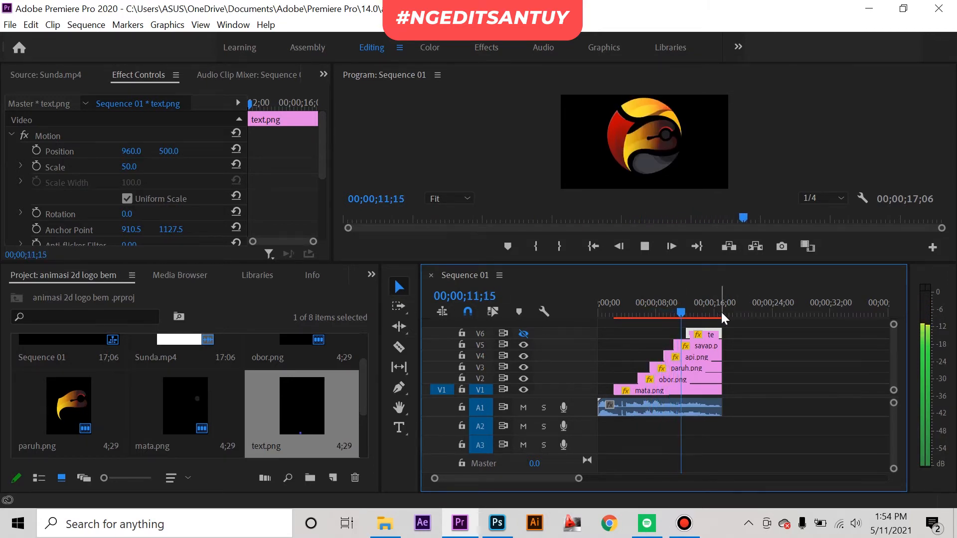
pyautogui.press('space')
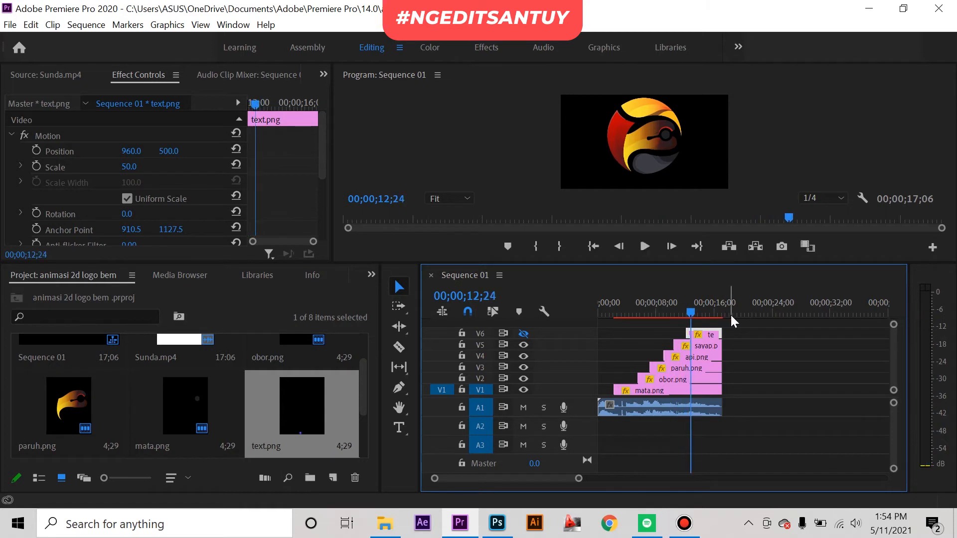
pyautogui.click(767, 355)
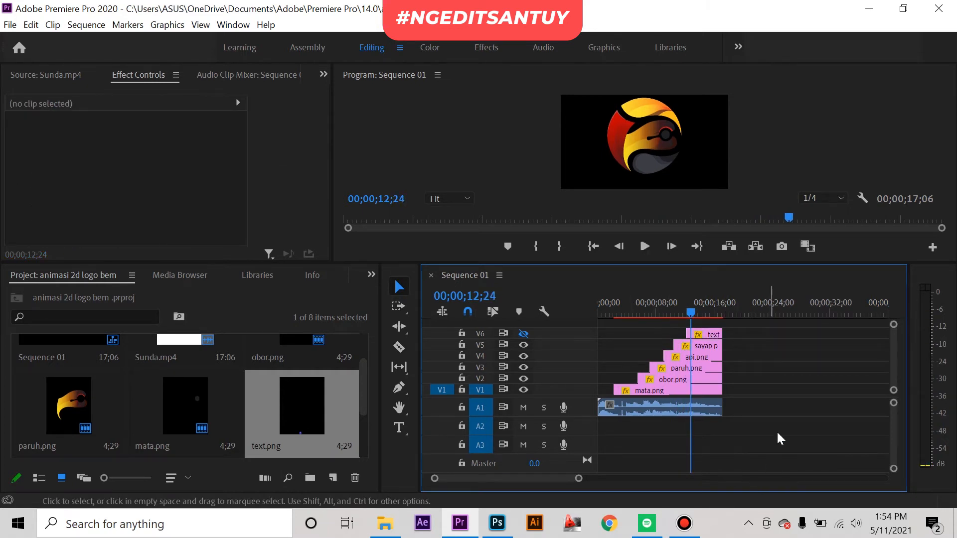
pyautogui.click(626, 304)
pyautogui.moveTo(626, 303)
pyautogui.mouseDown()
pyautogui.moveTo(675, 305)
pyautogui.moveTo(632, 309)
pyautogui.moveTo(662, 316)
pyautogui.mouseUp()
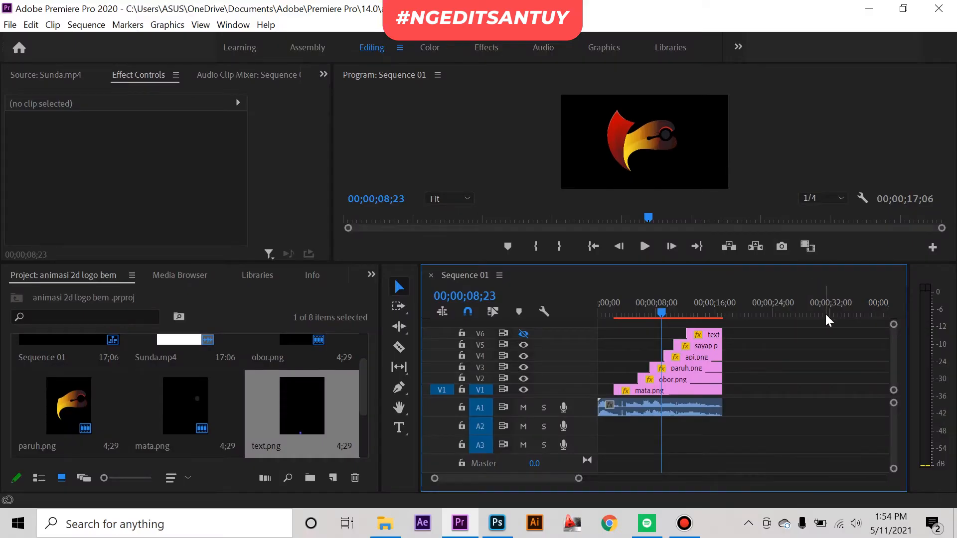
pyautogui.moveTo(640, 299); pyautogui.dragTo(609, 303)
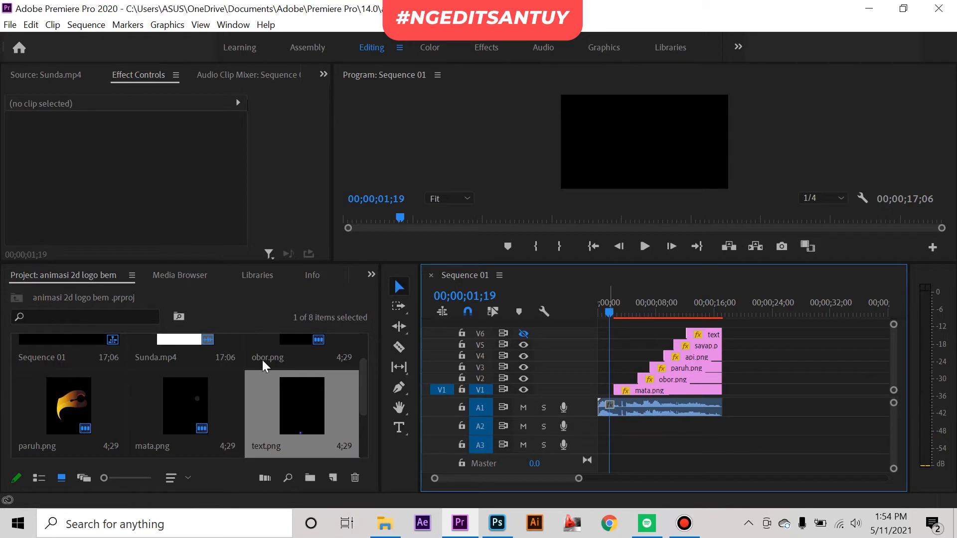
# Step: Check the Sunda.mp4 reference at 00:00:06:22 and extend the sayap.png clip's start back to about 00;00;05;04
pyautogui.doubleClick(169, 351)
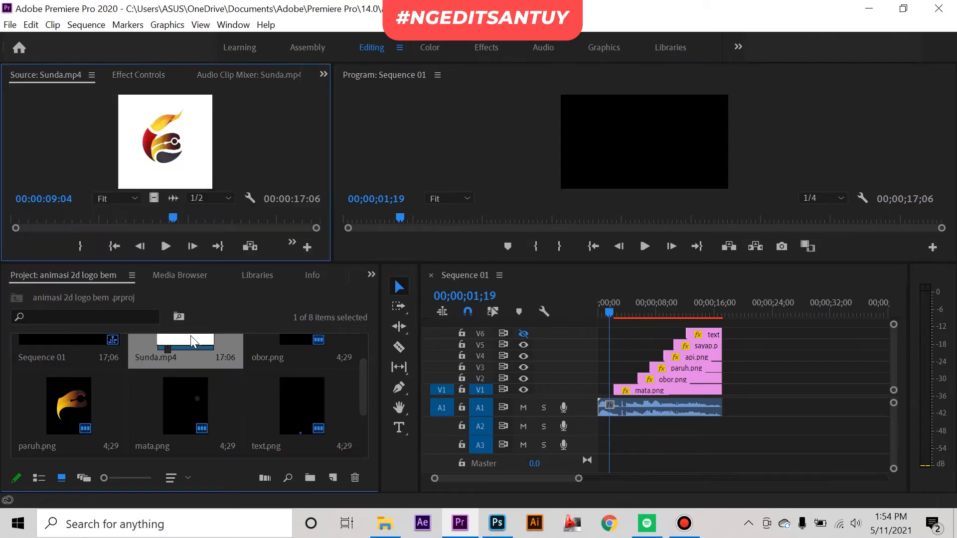
pyautogui.moveTo(154, 217); pyautogui.dragTo(133, 224)
pyautogui.moveTo(610, 311); pyautogui.dragTo(632, 312)
pyautogui.click(690, 369)
pyautogui.click(698, 359)
pyautogui.click(699, 347)
pyautogui.moveTo(695, 344); pyautogui.dragTo(635, 313)
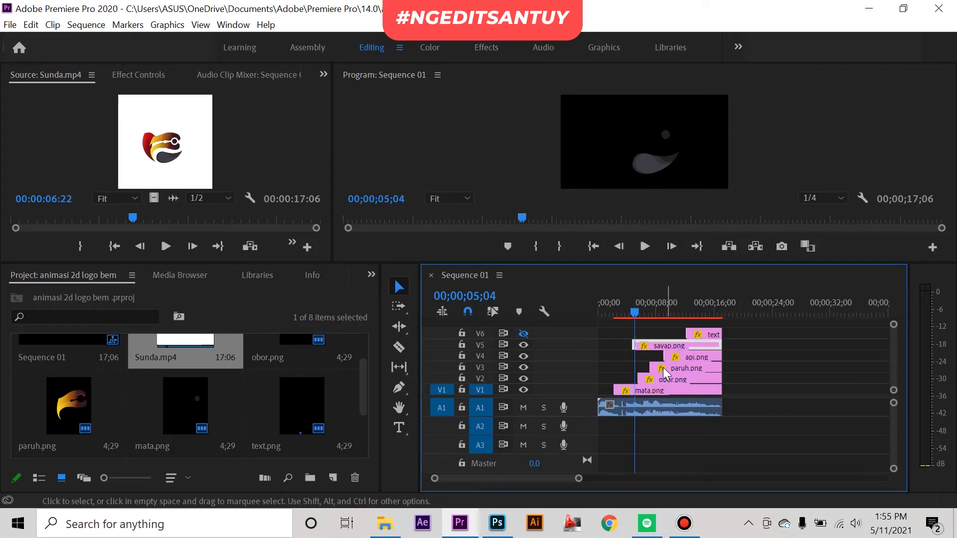
# Step: Extend the paruh.png clip's start back to 00;00;05;04 and place the playhead at the mata.png clip's start, 00;00;02;05
pyautogui.moveTo(650, 368); pyautogui.dragTo(643, 363)
pyautogui.moveTo(640, 363); pyautogui.dragTo(643, 363)
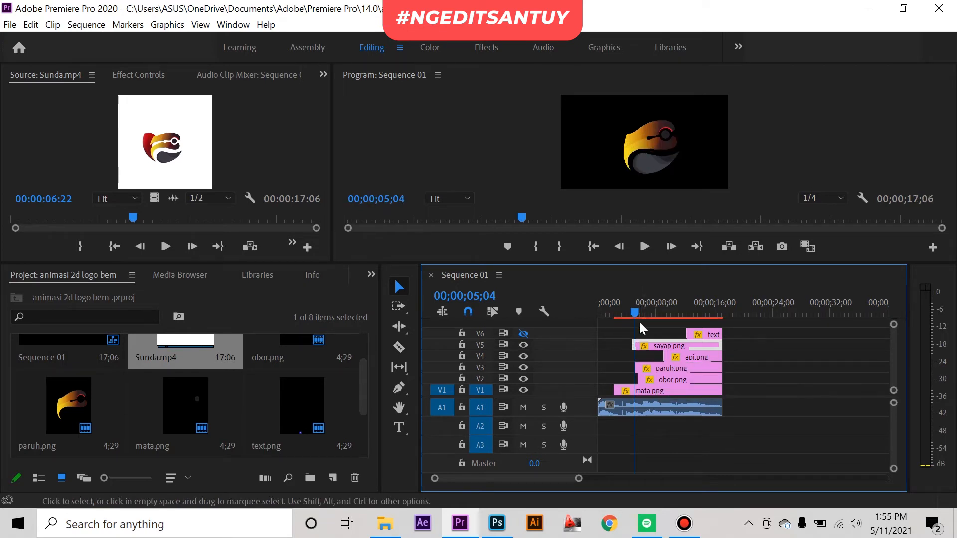
pyautogui.moveTo(629, 304); pyautogui.dragTo(607, 312)
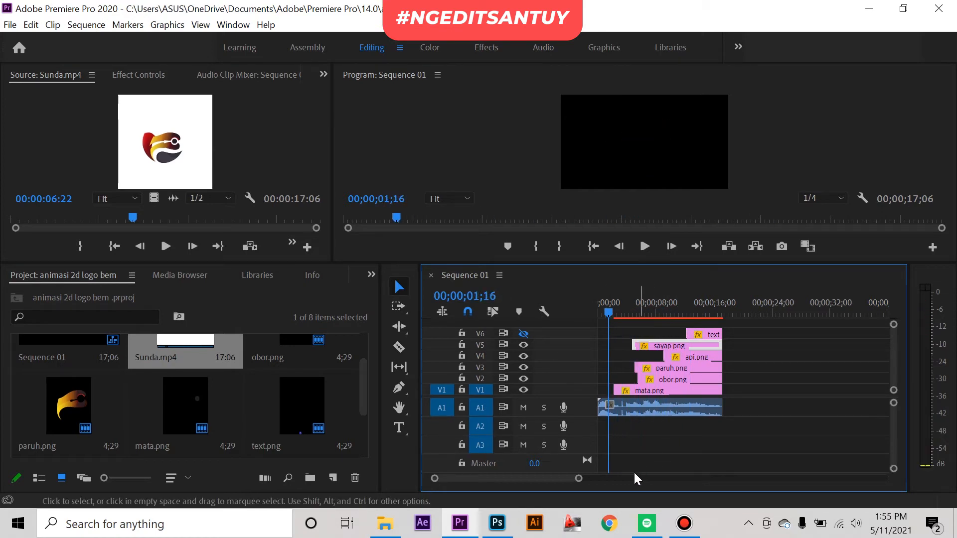
pyautogui.scroll(8, 606, 419)
pyautogui.moveTo(611, 313); pyautogui.dragTo(656, 314)
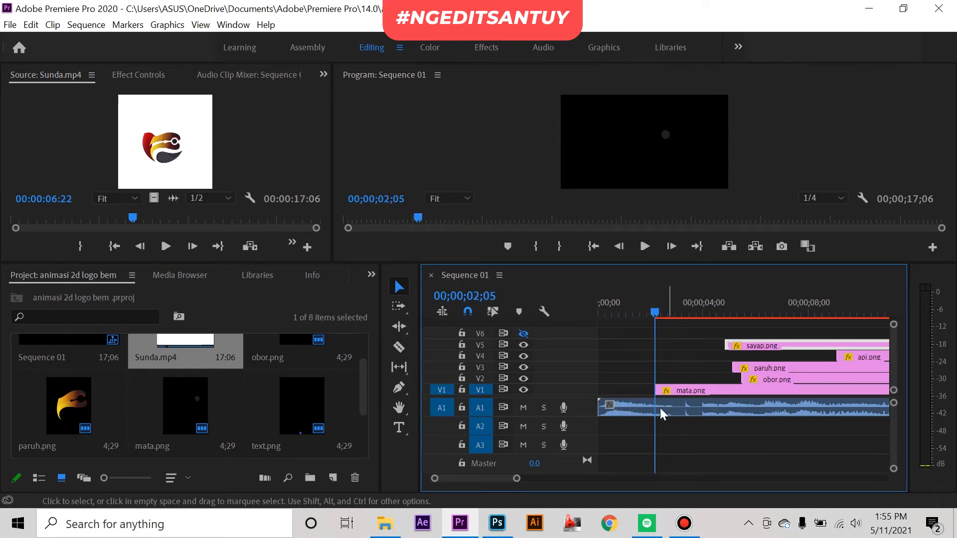
# Step: Show the effects library and expand its Presets bin to look into the Orange83.com folder
pyautogui.click(370, 274)
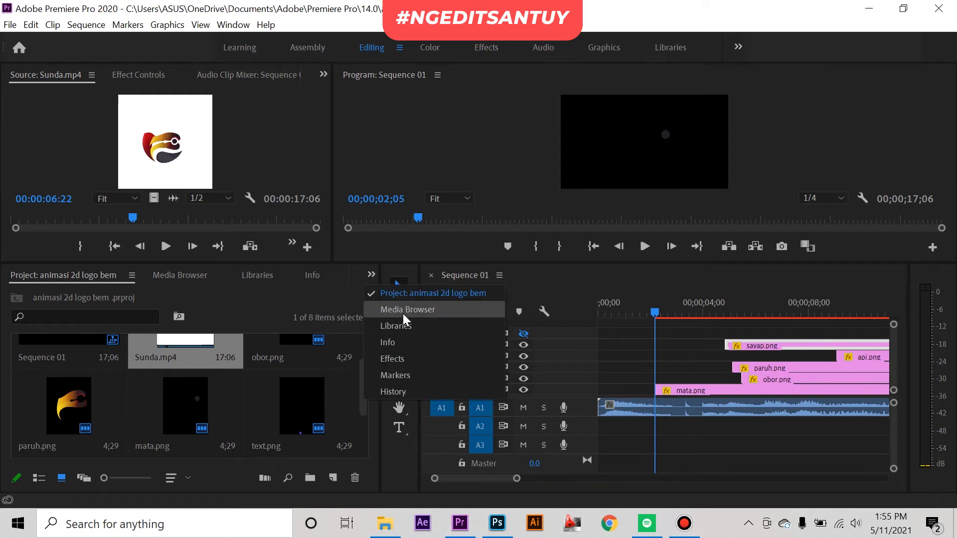
pyautogui.press('Escape')
pyautogui.hotkey('shift', '7')
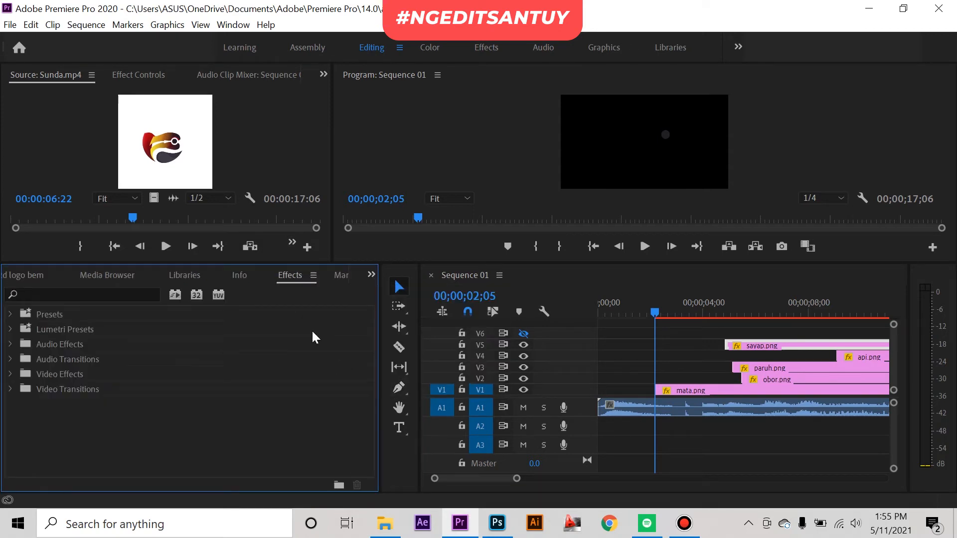
pyautogui.click(9, 314)
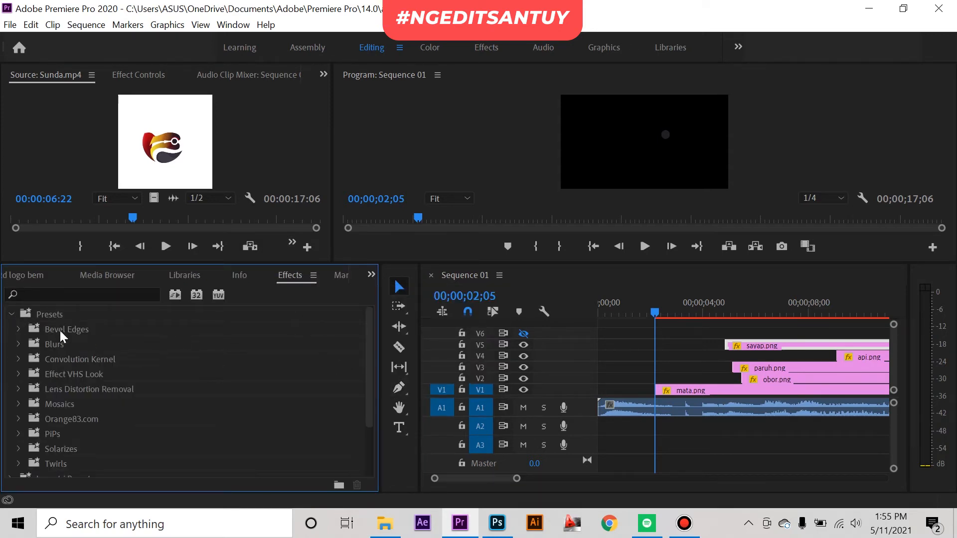
pyautogui.click(18, 419)
pyautogui.click(19, 419)
pyautogui.rightClick(97, 313)
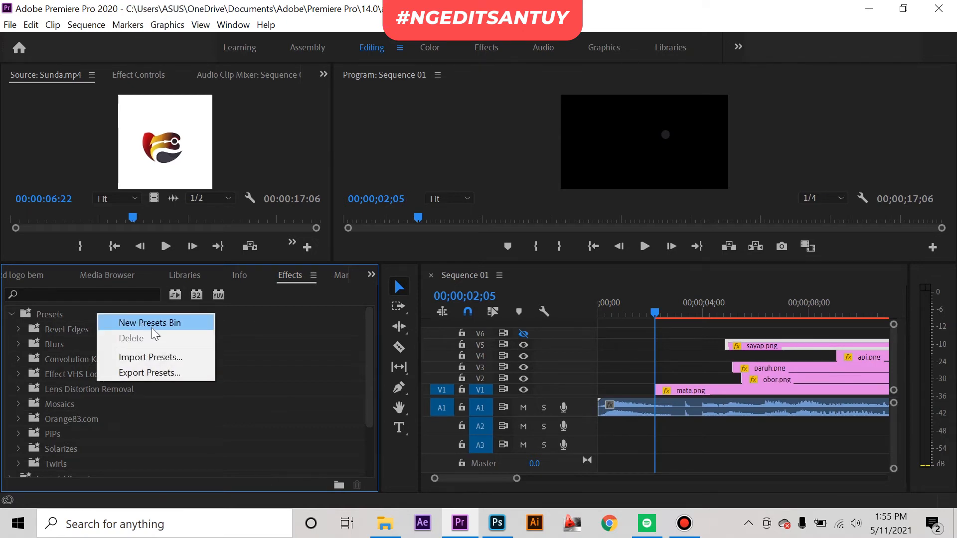
pyautogui.click(151, 356)
pyautogui.click(461, 46)
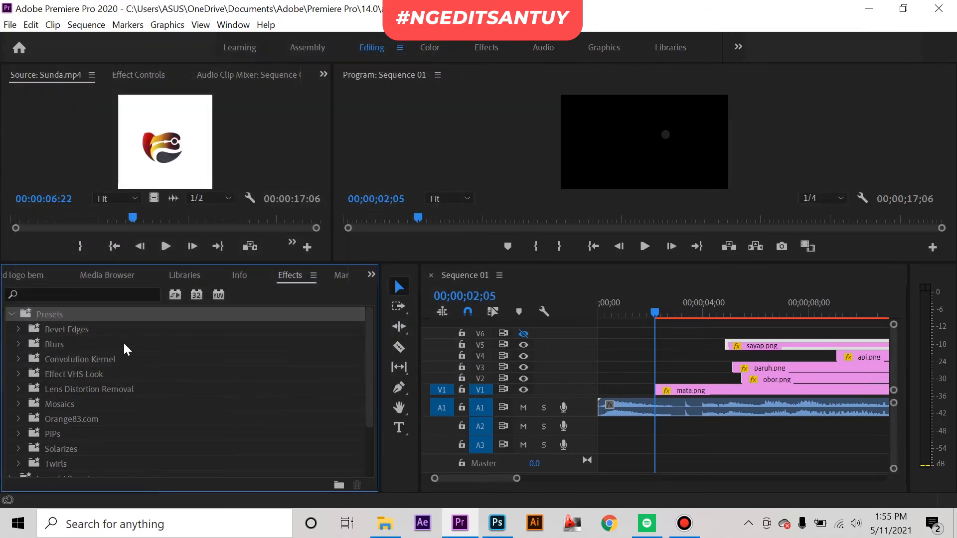
# Step: Expand the Orange83.com presets and their Text&Image Animations pack #2 (Limited) folder
pyautogui.click(47, 389)
pyautogui.click(24, 420)
pyautogui.click(19, 419)
pyautogui.scroll(-1, 102, 432)
pyautogui.click(28, 404)
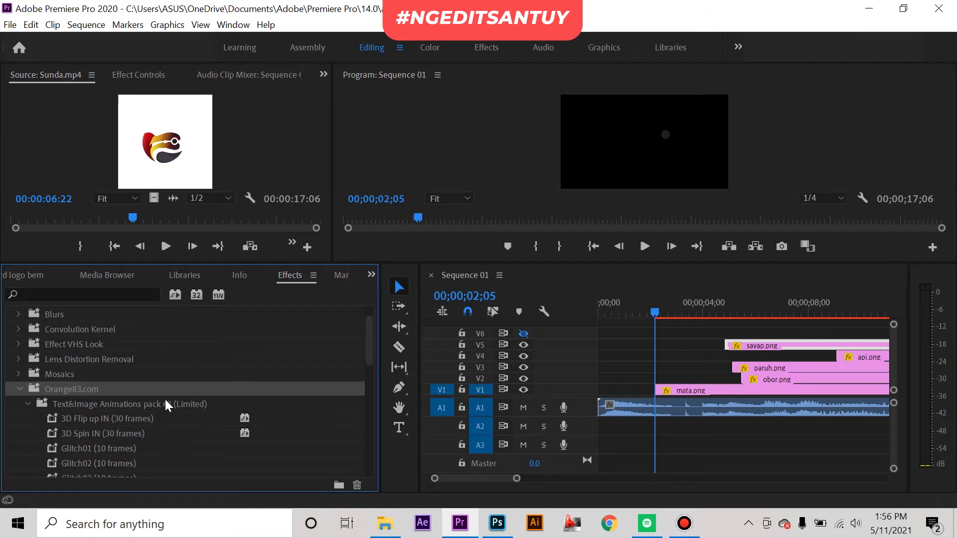
pyautogui.click(190, 403)
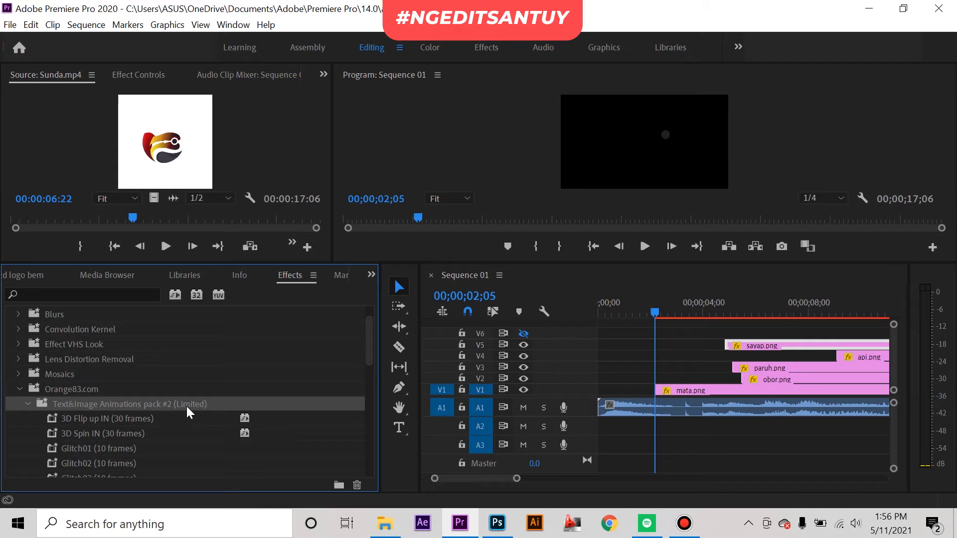
# Step: Examine the animation presets in the Text&Image Animations pack #2 folder, including 3D Flip up IN and 3D Spin IN
pyautogui.scroll(-4, 197, 408)
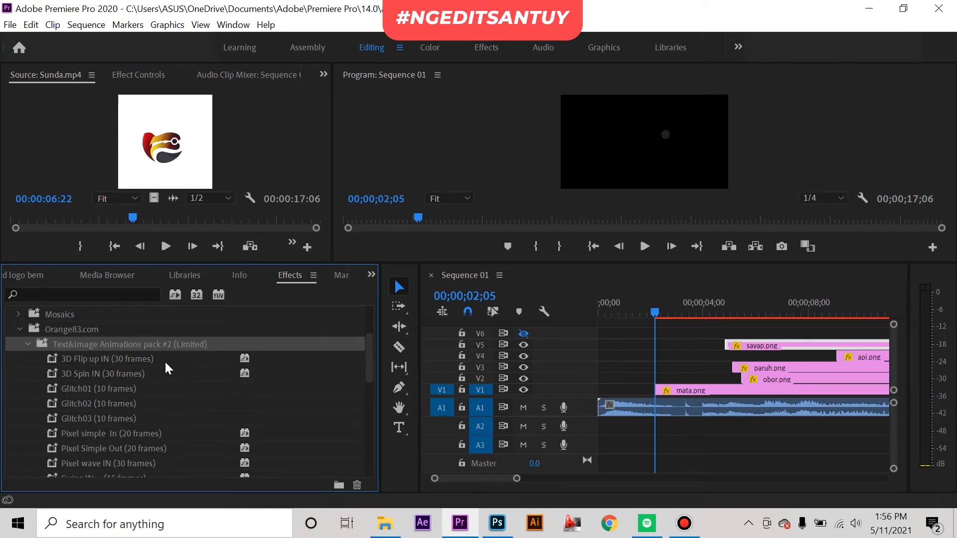
pyautogui.click(187, 356)
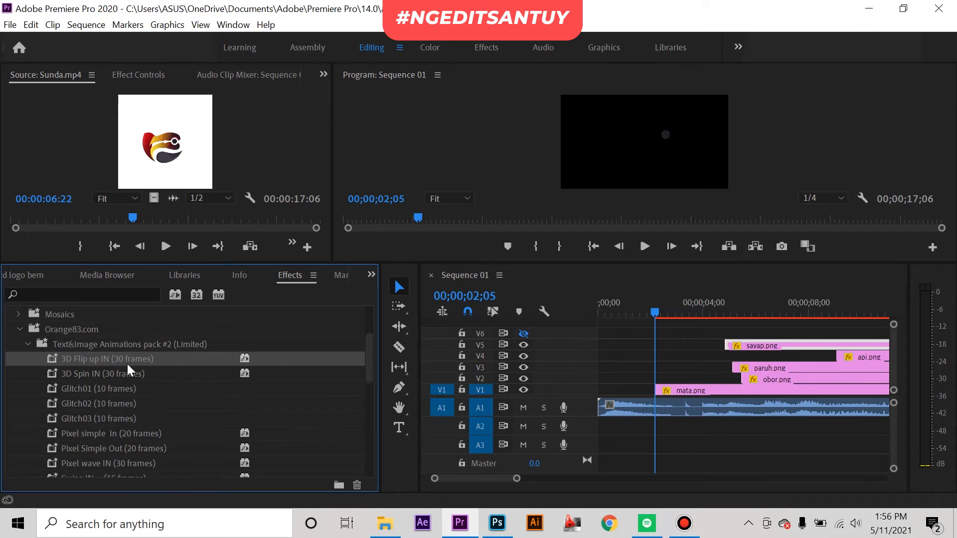
pyautogui.scroll(-1, 125, 370)
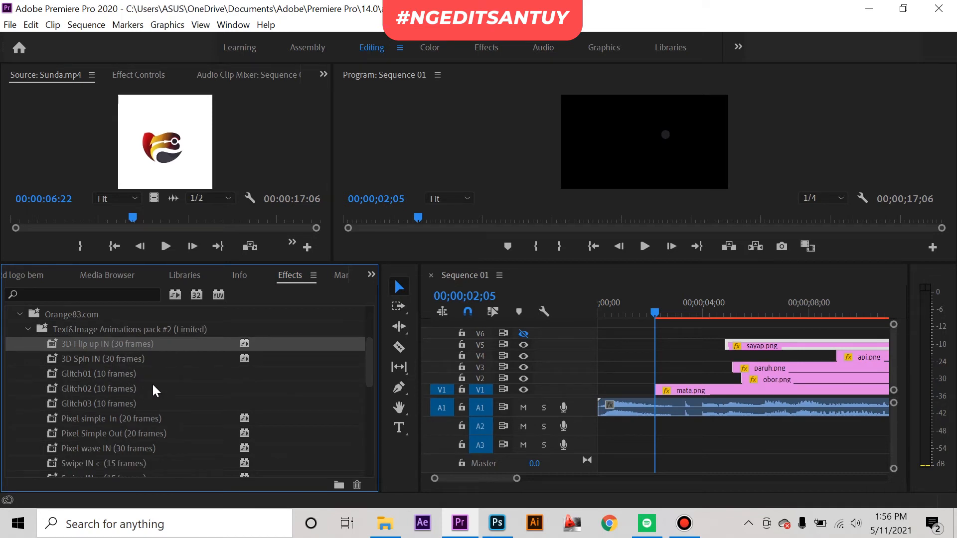
pyautogui.scroll(-4, 153, 384)
pyautogui.scroll(3, 151, 384)
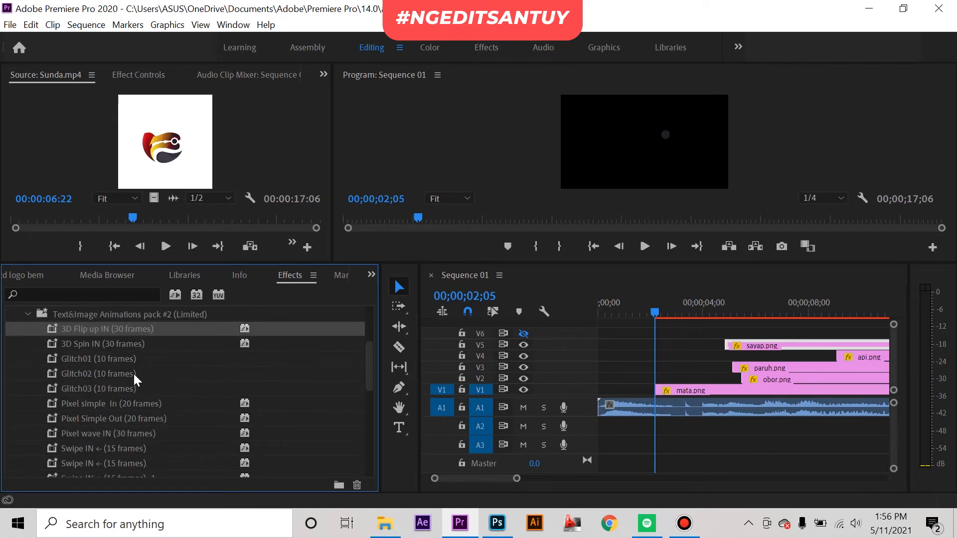
pyautogui.click(124, 329)
pyautogui.click(154, 344)
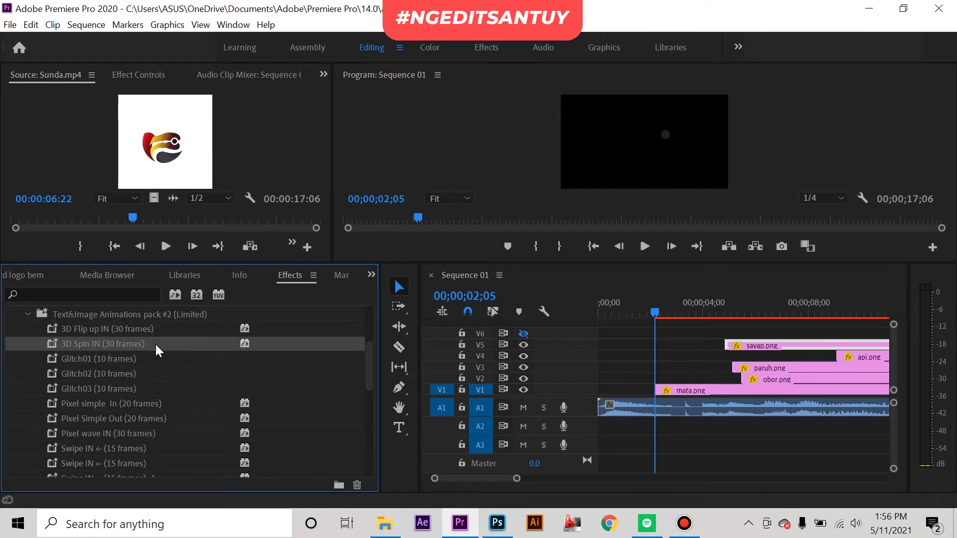
pyautogui.click(154, 342)
pyautogui.click(163, 328)
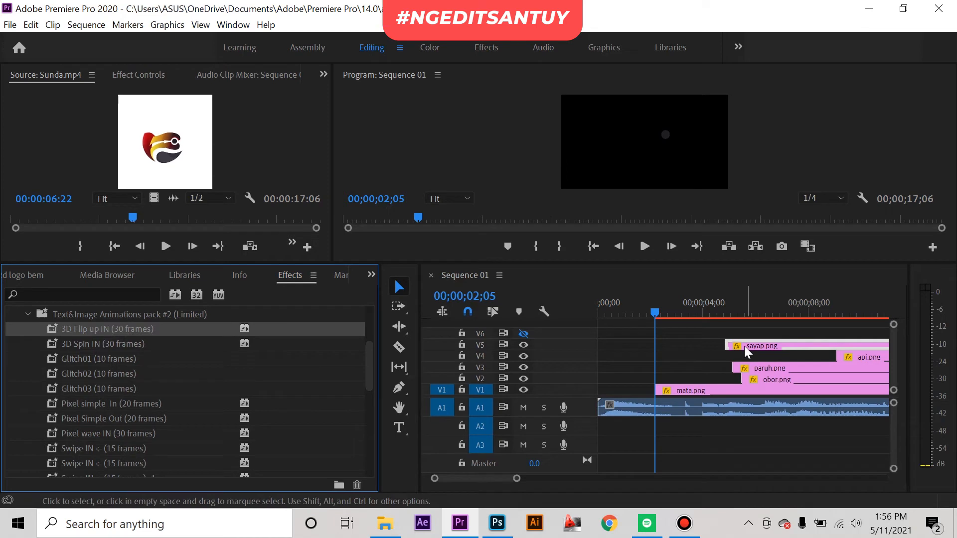
# Step: Trim the mata.png clip's start to 00;00;02;26 and select the Zoom Bounce In (20 frames) preset
pyautogui.moveTo(654, 313); pyautogui.dragTo(673, 318)
pyautogui.moveTo(654, 390); pyautogui.dragTo(673, 390)
pyautogui.scroll(-5, 259, 393)
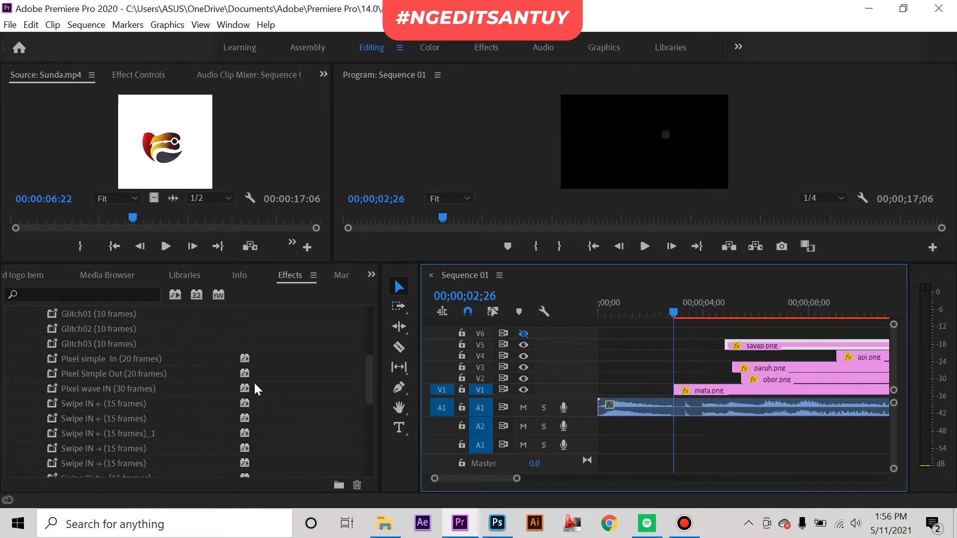
pyautogui.click(113, 389)
pyautogui.click(132, 375)
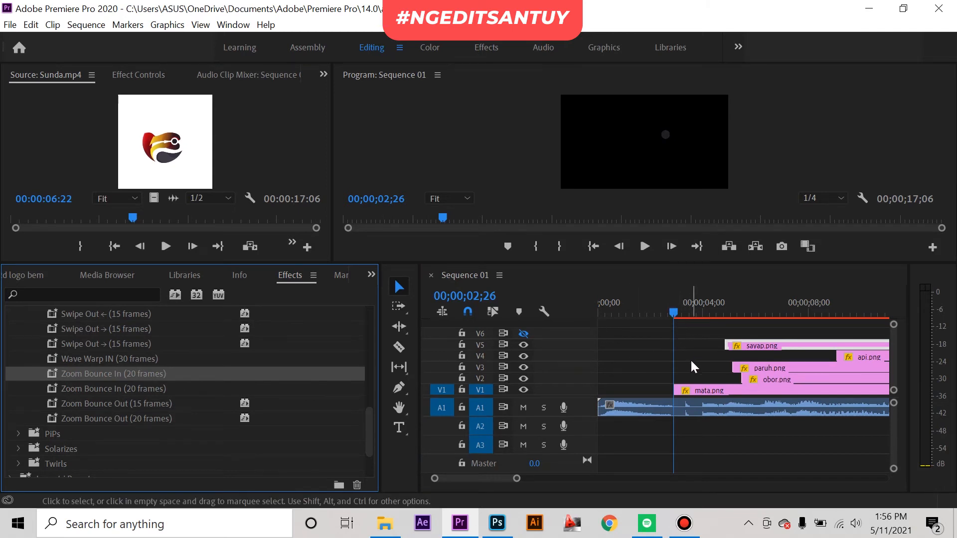
# Step: Trim the mata.png clip's start to 00;00;03;09 and play the sequence from 00;00;02;29 to check it against the audio
pyautogui.moveTo(683, 304)
pyautogui.mouseDown()
pyautogui.moveTo(674, 307)
pyautogui.moveTo(686, 309)
pyautogui.mouseUp()
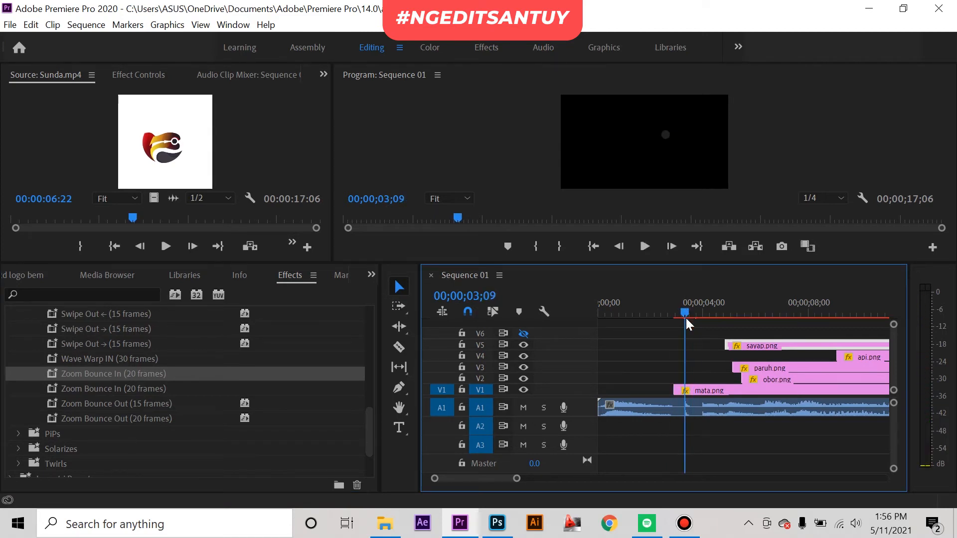
pyautogui.moveTo(677, 387); pyautogui.dragTo(687, 388)
pyautogui.moveTo(684, 324); pyautogui.dragTo(676, 307)
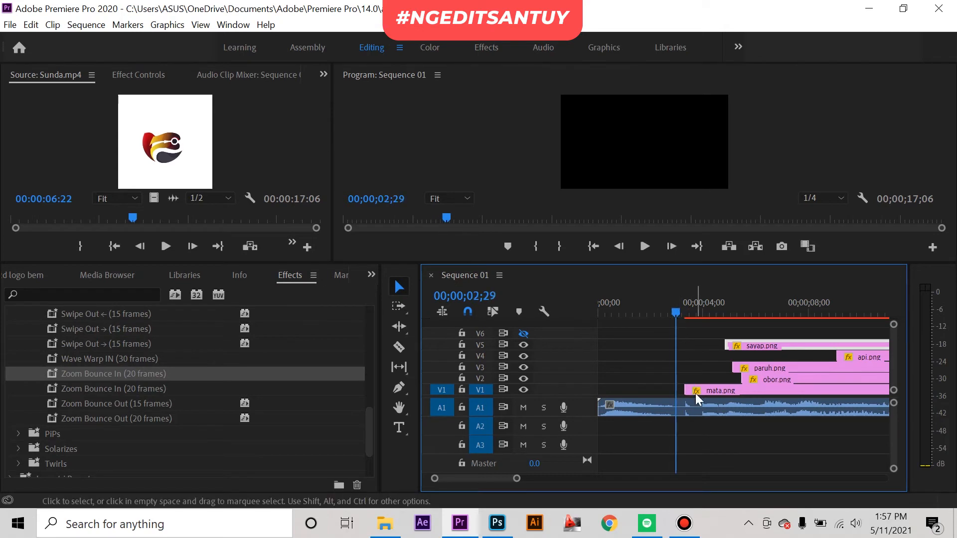
pyautogui.scroll(3, 692, 394)
pyautogui.press('space')
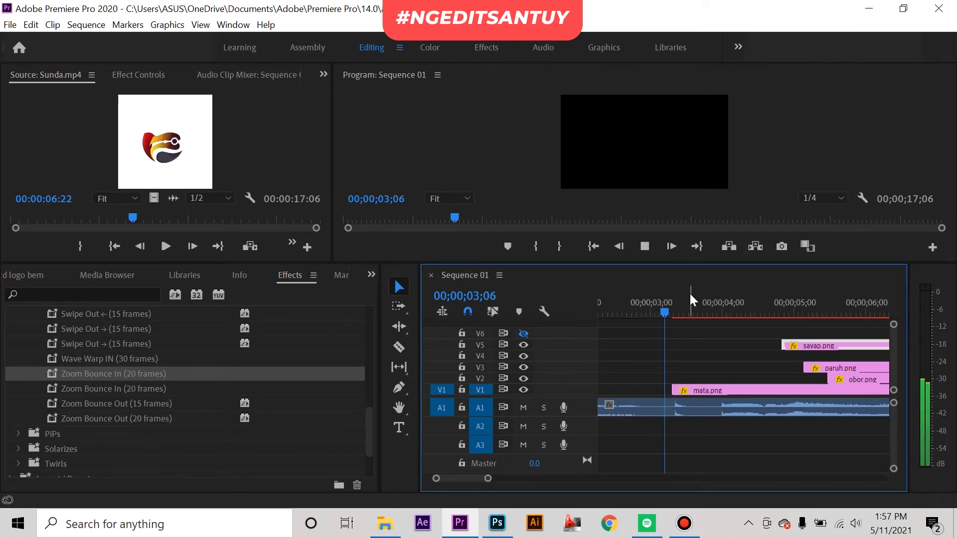
# Step: Split the mata.png clip 20 frames after its start, at 00;00;03;29
pyautogui.click(672, 294)
pyautogui.moveTo(671, 288); pyautogui.dragTo(673, 291)
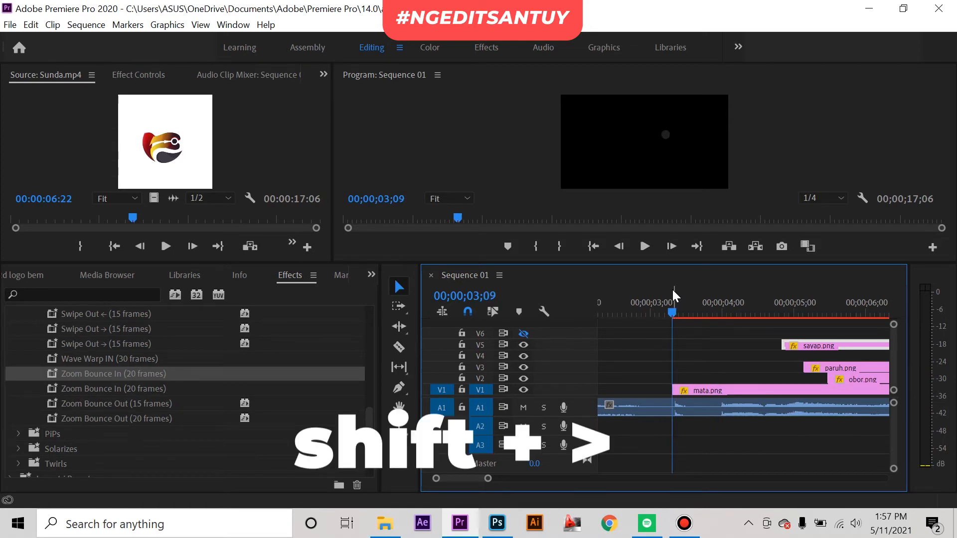
pyautogui.hotkey('shift', 'Right')
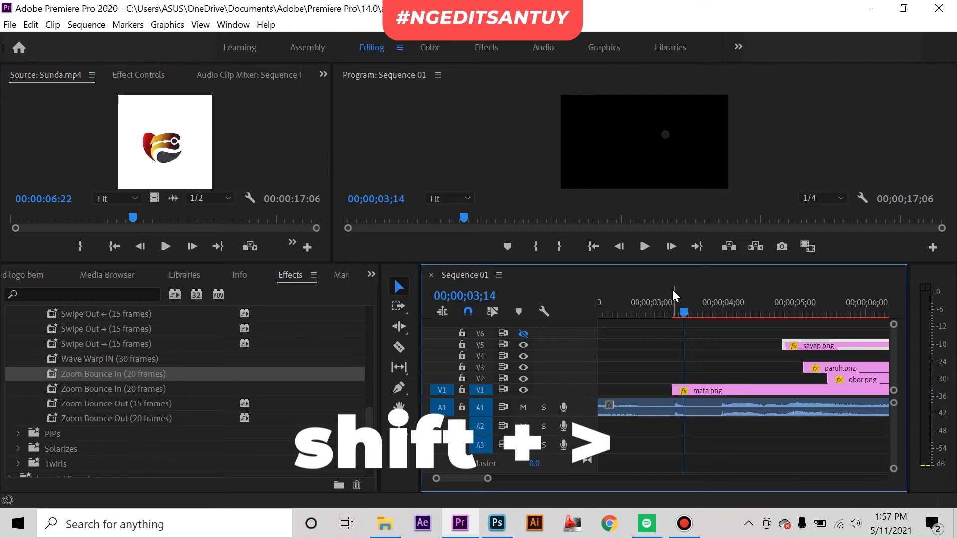
pyautogui.hotkey('shift', 'Left')
pyautogui.hotkey('shift', 'Right')
pyautogui.hotkey('shift', 'Right')
pyautogui.hotkey('shift', 'Right')
pyautogui.hotkey('shift', 'Right')
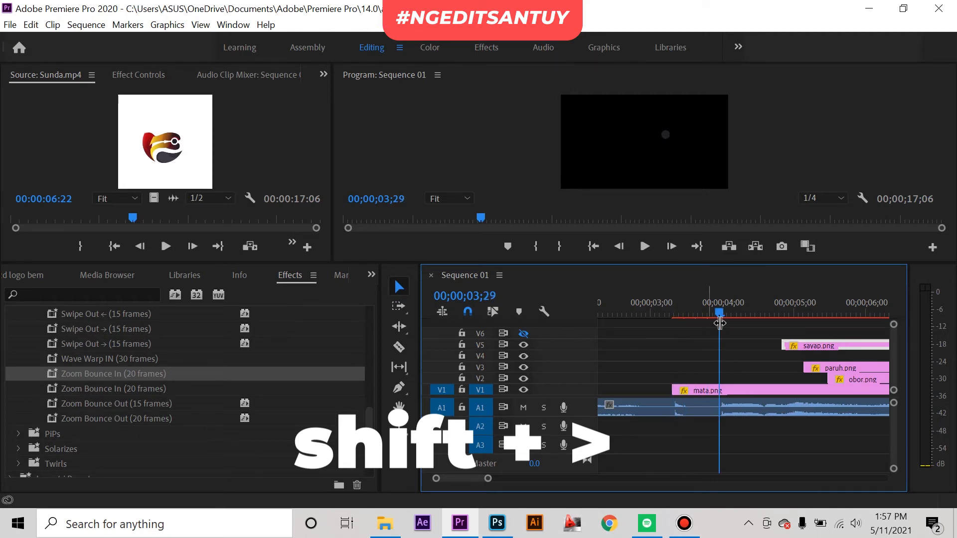
pyautogui.press('c')
pyautogui.click(720, 390)
# Step: Apply the Zoom Bounce In (20 frames) preset to the first mata.png segment and preview its animation several times
pyautogui.press('v')
pyautogui.moveTo(140, 375); pyautogui.dragTo(695, 389)
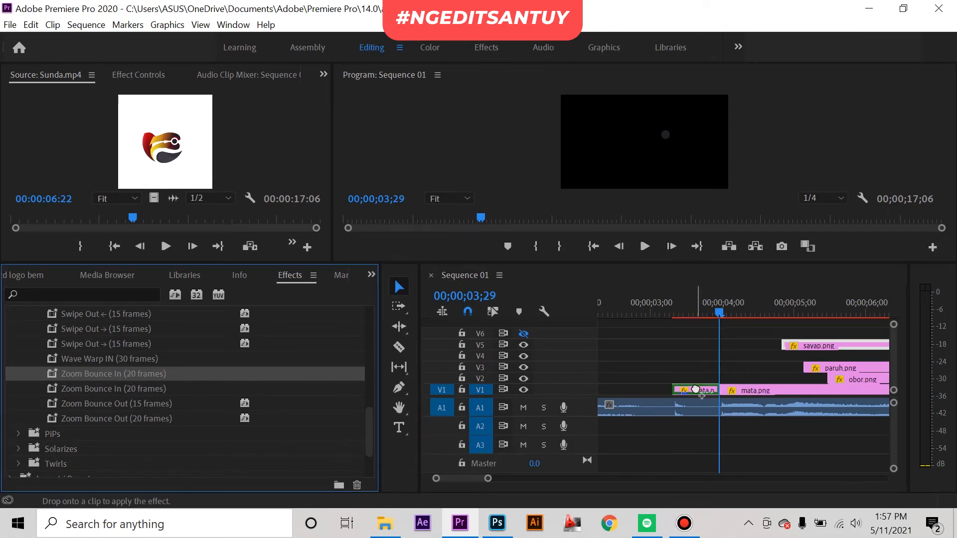
pyautogui.moveTo(714, 305); pyautogui.dragTo(658, 312)
pyautogui.press('space')
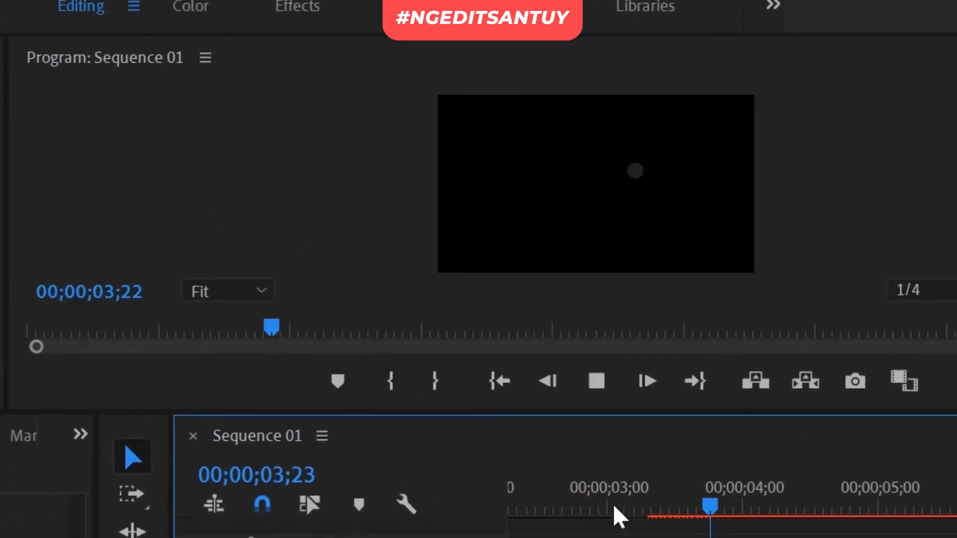
pyautogui.click(632, 413)
pyautogui.press('space')
pyautogui.press('space')
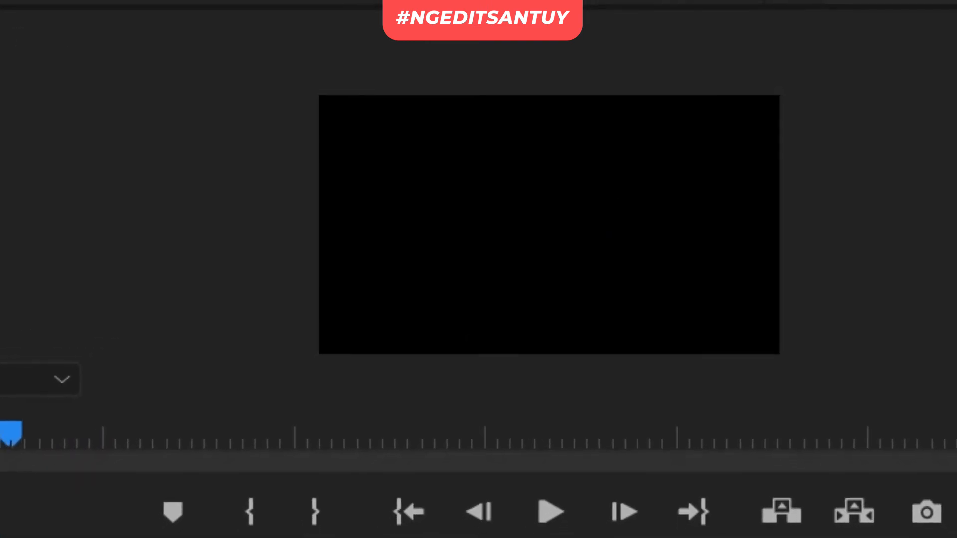
pyautogui.press('space')
# Step: Extend the sayap.png clip's start back to about 00;00;04;17 and the paruh.png clip's start to 00;00;04;00
pyautogui.press('space')
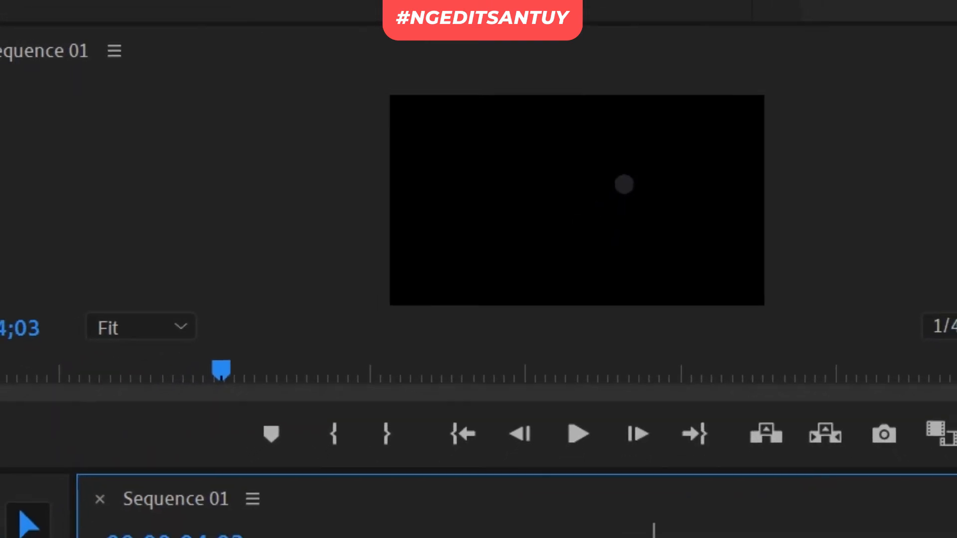
pyautogui.moveTo(662, 512); pyautogui.dragTo(647, 511)
pyautogui.press('space')
pyautogui.press('space')
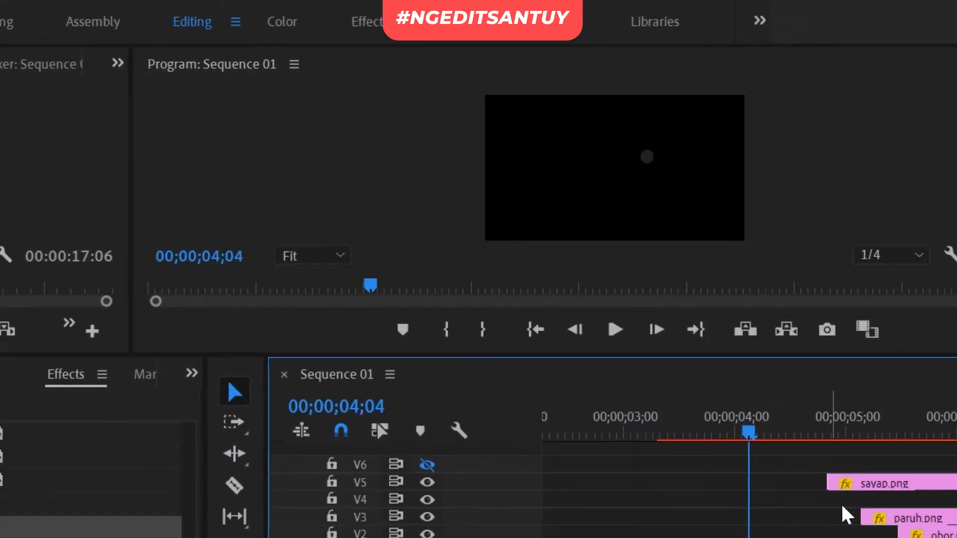
pyautogui.moveTo(829, 481); pyautogui.dragTo(749, 480)
pyautogui.moveTo(729, 317); pyautogui.dragTo(722, 367)
pyautogui.press('space')
pyautogui.moveTo(754, 298); pyautogui.dragTo(724, 304)
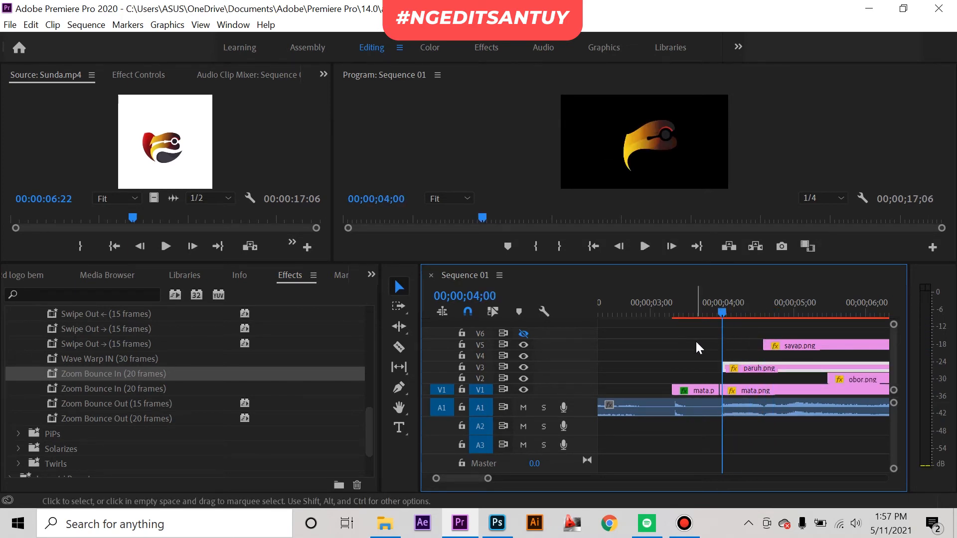
# Step: Split the paruh.png clip 30 frames after its start, at 00;00;05;00
pyautogui.press('shift')
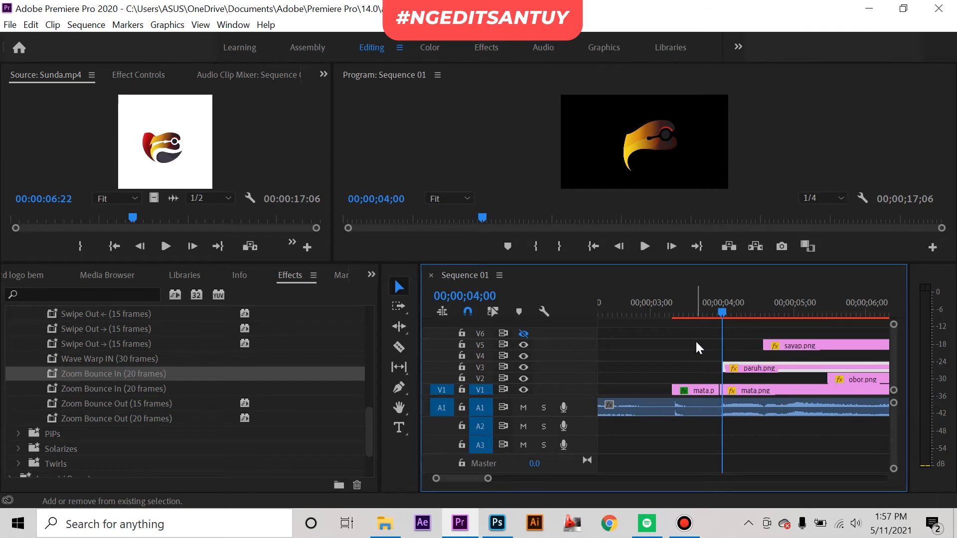
pyautogui.scroll(5, 145, 366)
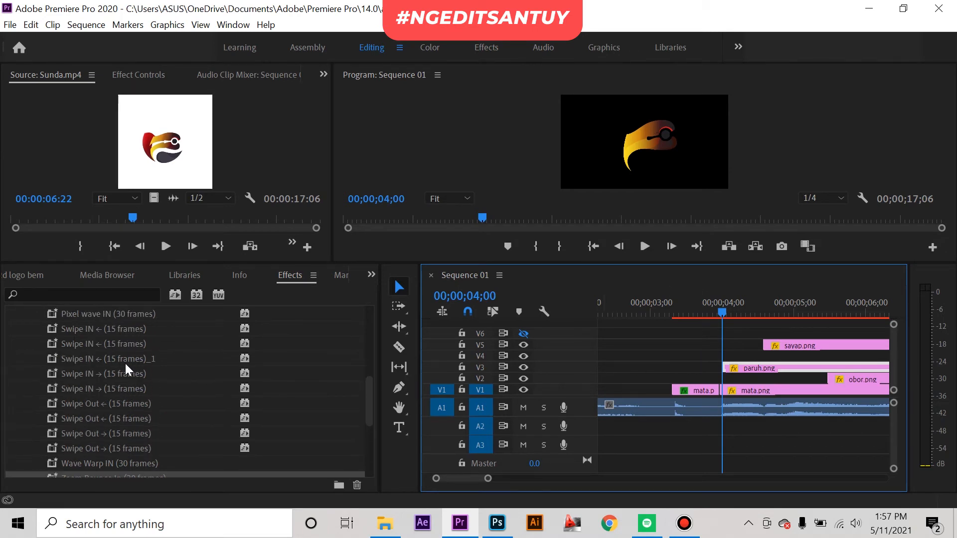
pyautogui.scroll(3, 142, 388)
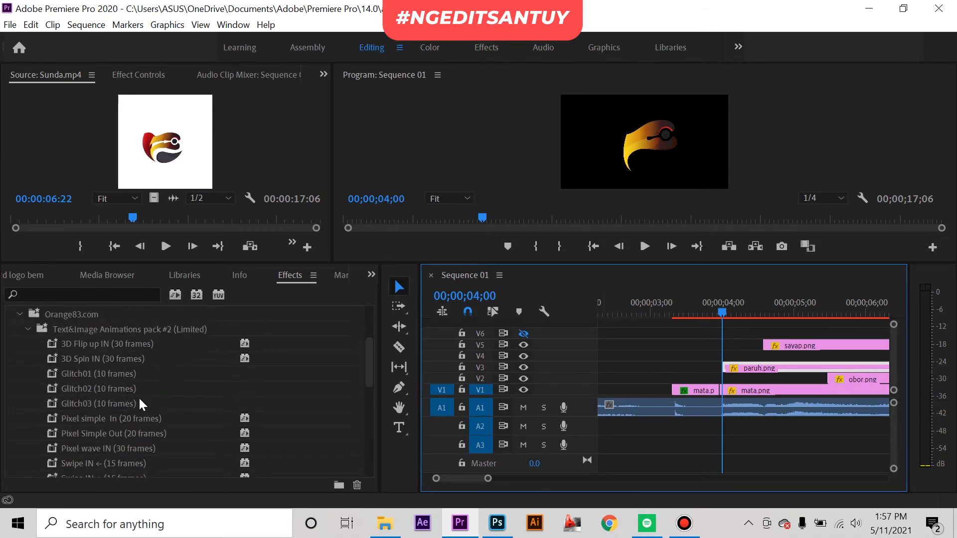
pyautogui.click(88, 346)
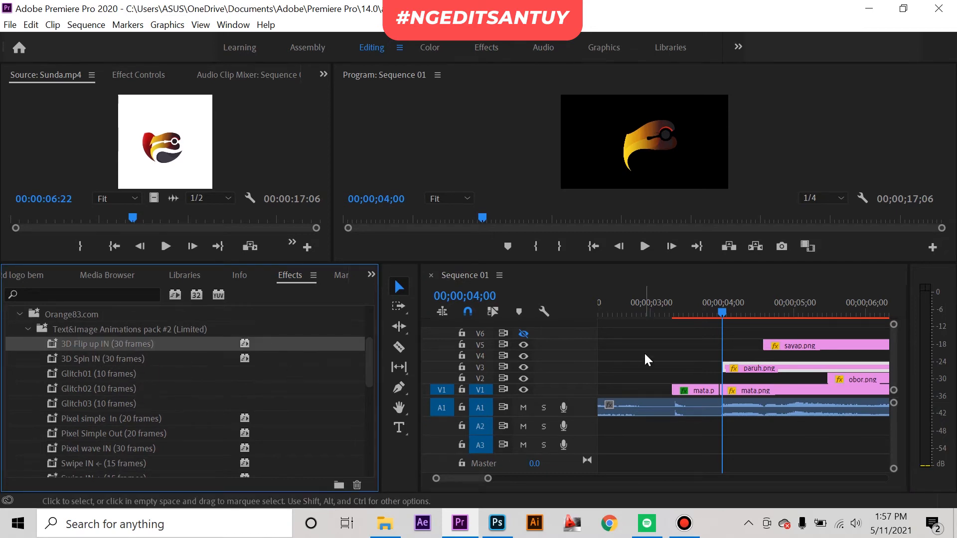
pyautogui.click(722, 310)
pyautogui.hotkey('shift', 'Right')
pyautogui.hotkey('shift', 'Right')
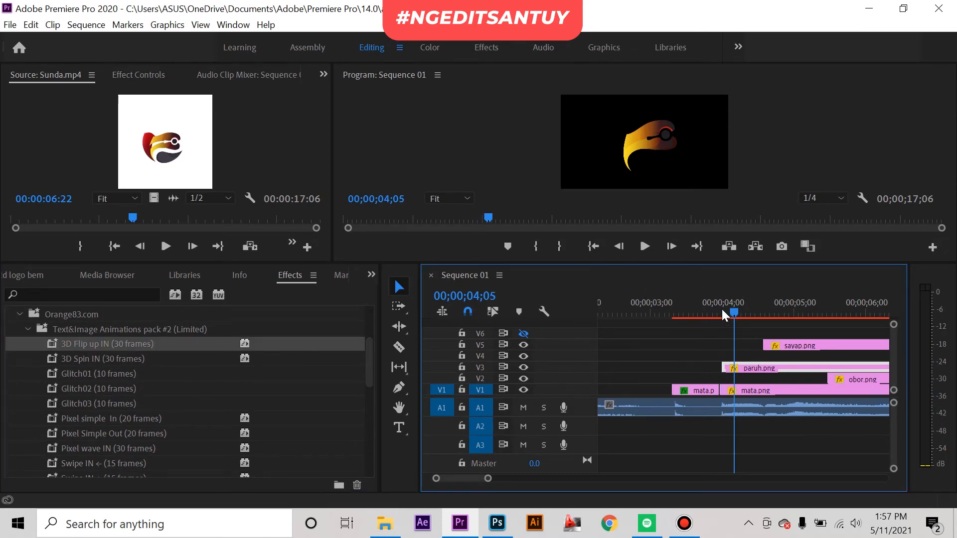
pyautogui.hotkey('shift', 'Right')
pyautogui.hotkey('shift', 'Right')
pyautogui.hotkey('shift', 'Right')
pyautogui.hotkey('shift', 'Right')
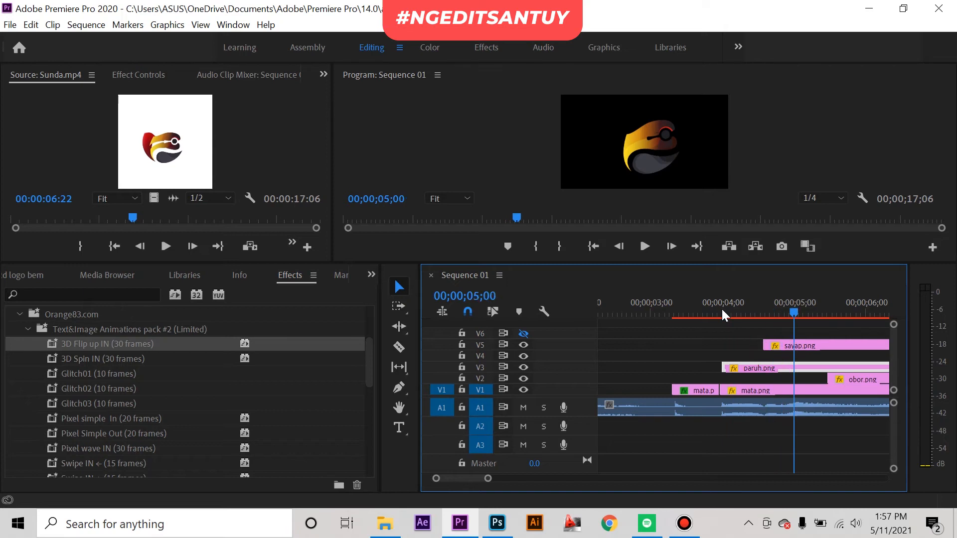
pyautogui.press('c')
pyautogui.click(794, 368)
pyautogui.press('v')
# Step: Apply the 3D Flip up IN (30 frames) preset to the first paruh.png segment and preview its animation
pyautogui.click(136, 349)
pyautogui.moveTo(136, 349); pyautogui.dragTo(735, 369)
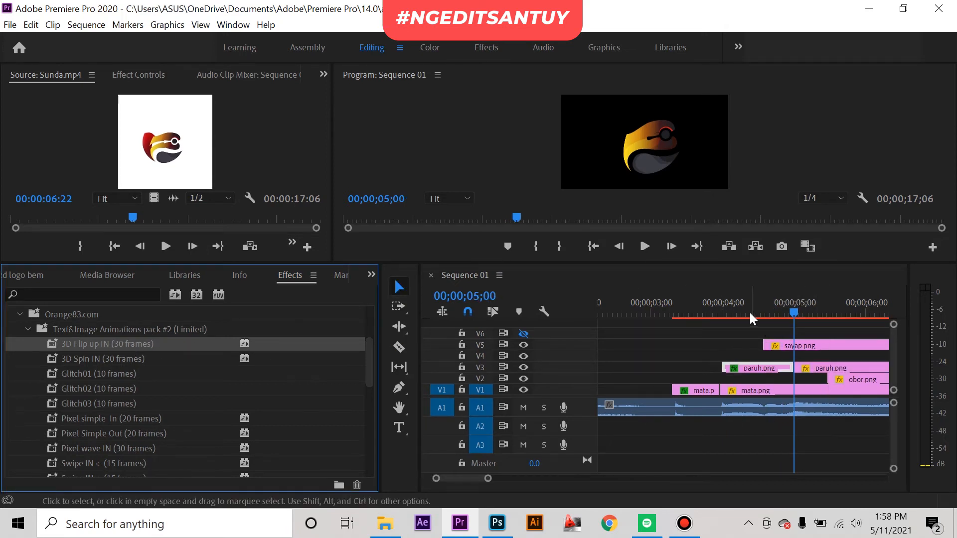
pyautogui.click(717, 316)
pyautogui.moveTo(717, 315); pyautogui.dragTo(671, 313)
pyautogui.press('space')
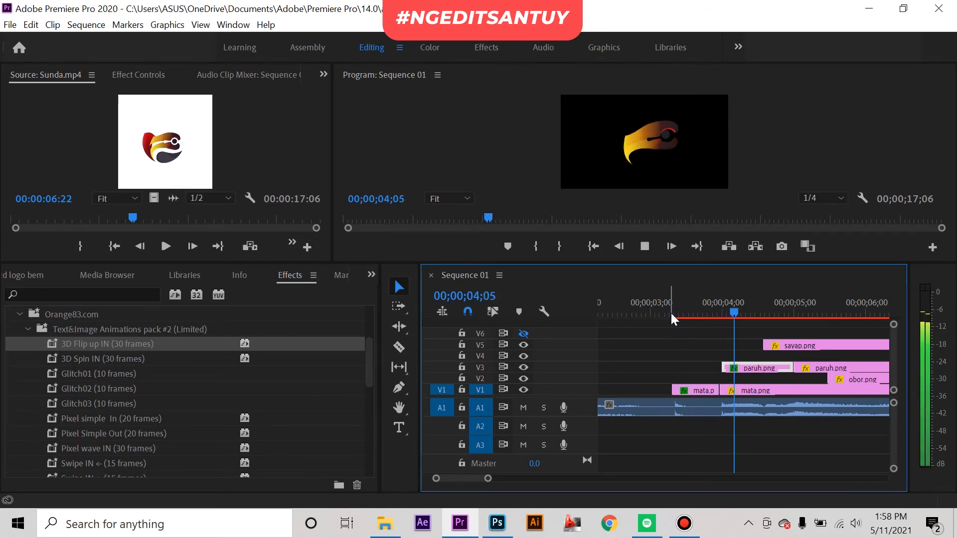
# Step: Split the sayap.png clip 15 frames after its start, at 00;00;05;02
pyautogui.moveTo(671, 314); pyautogui.dragTo(764, 310)
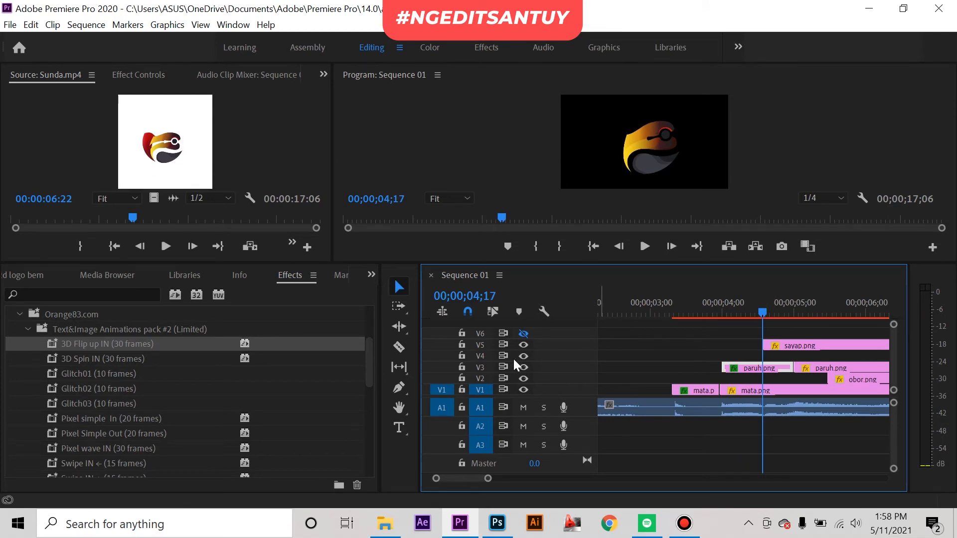
pyautogui.scroll(-4, 255, 399)
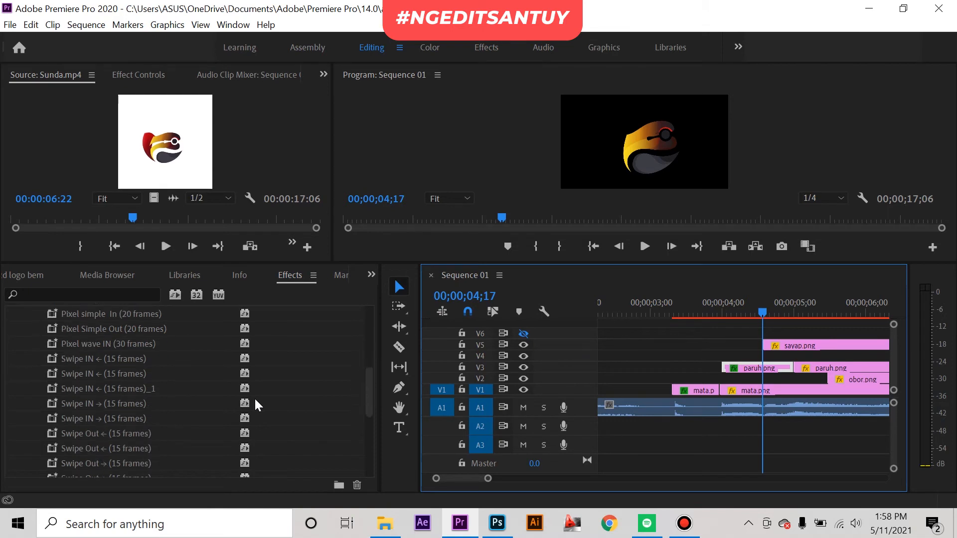
pyautogui.scroll(-3, 254, 397)
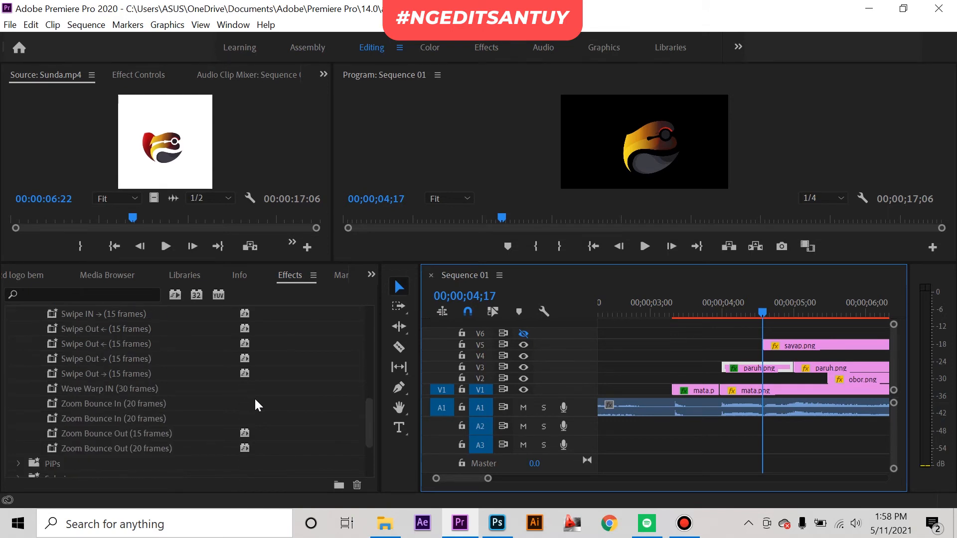
pyautogui.scroll(2, 254, 397)
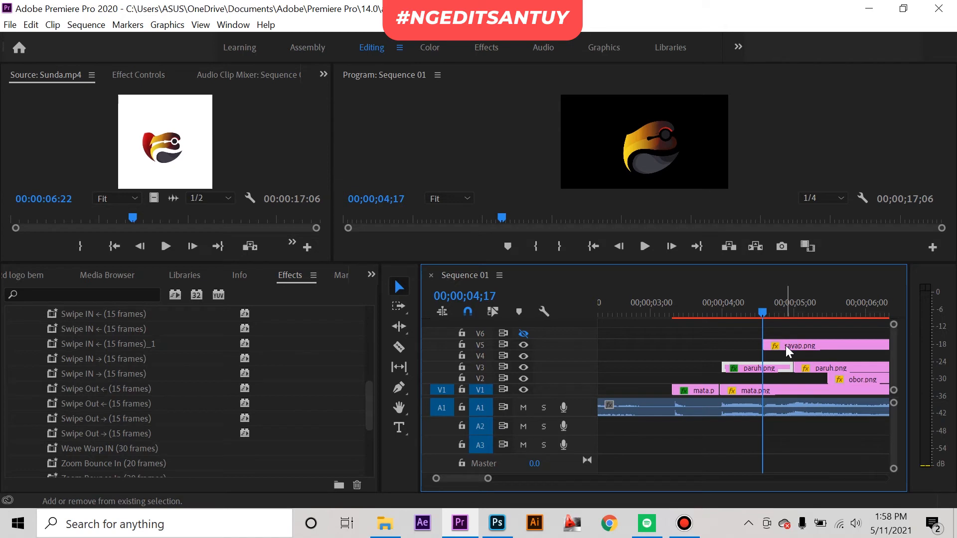
pyautogui.press('space')
pyautogui.press('c')
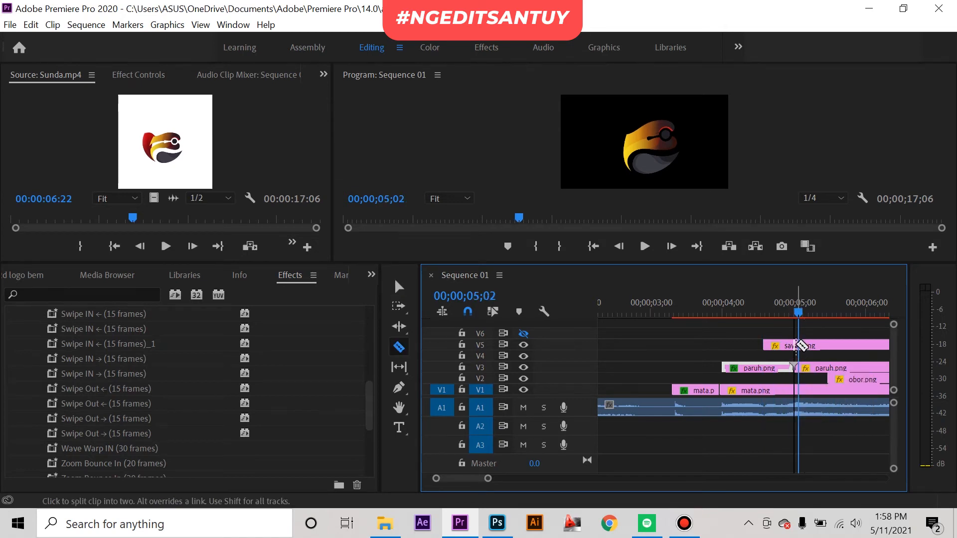
pyautogui.click(797, 344)
pyautogui.press('v')
# Step: Apply the first Swipe IN ← (15 frames) preset to the first sayap.png segment and preview the sequence from around 00;00;03;00
pyautogui.scroll(1, 86, 340)
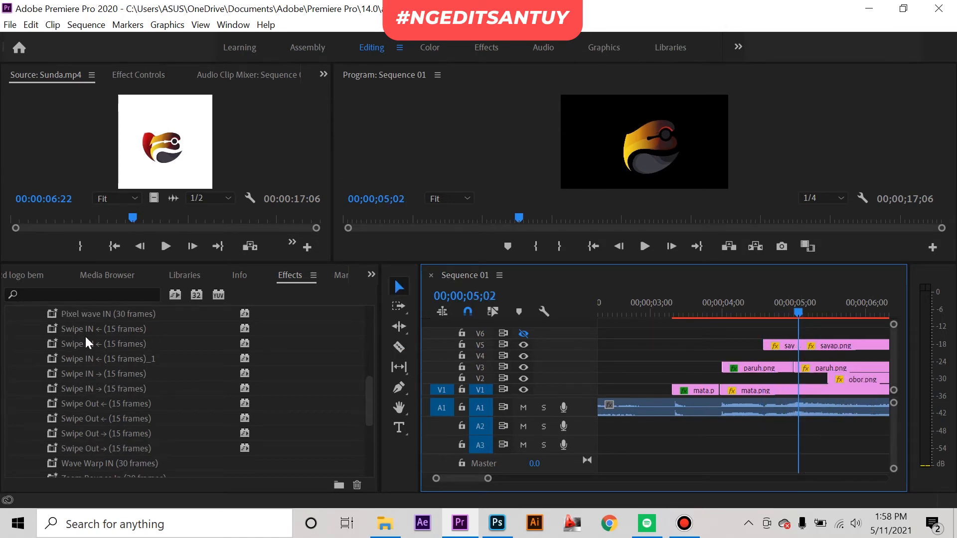
pyautogui.click(74, 376)
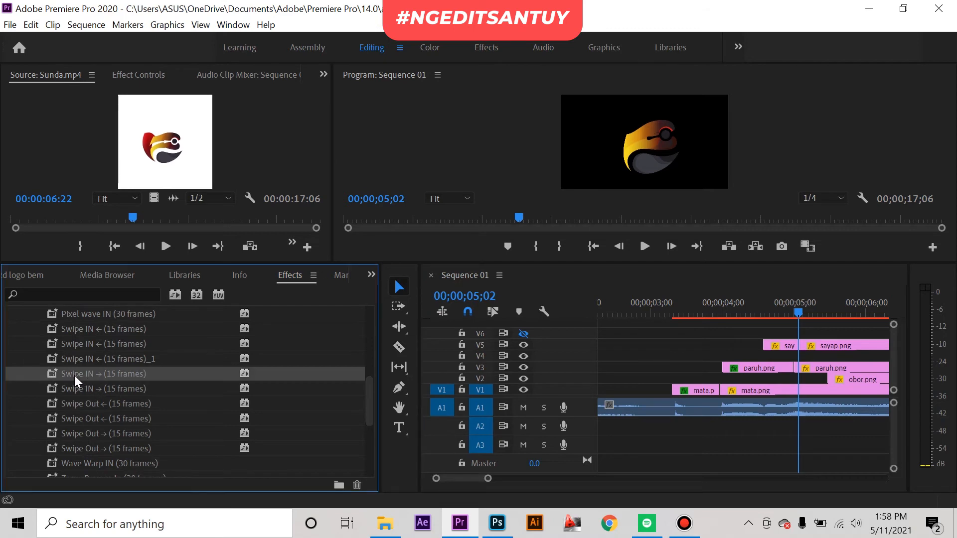
pyautogui.click(96, 331)
pyautogui.moveTo(89, 332); pyautogui.dragTo(686, 362)
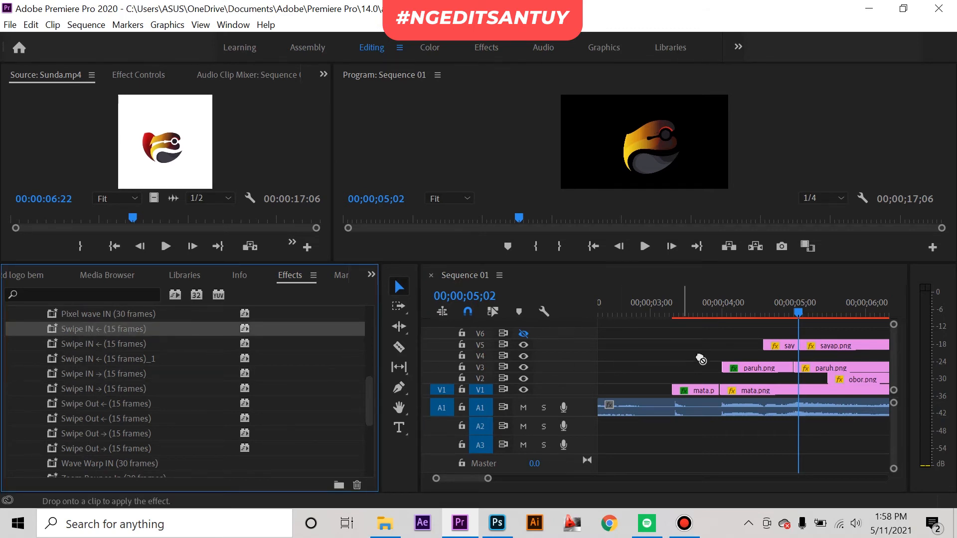
pyautogui.moveTo(775, 346); pyautogui.dragTo(775, 346)
pyautogui.moveTo(765, 306); pyautogui.dragTo(695, 306)
pyautogui.press('space')
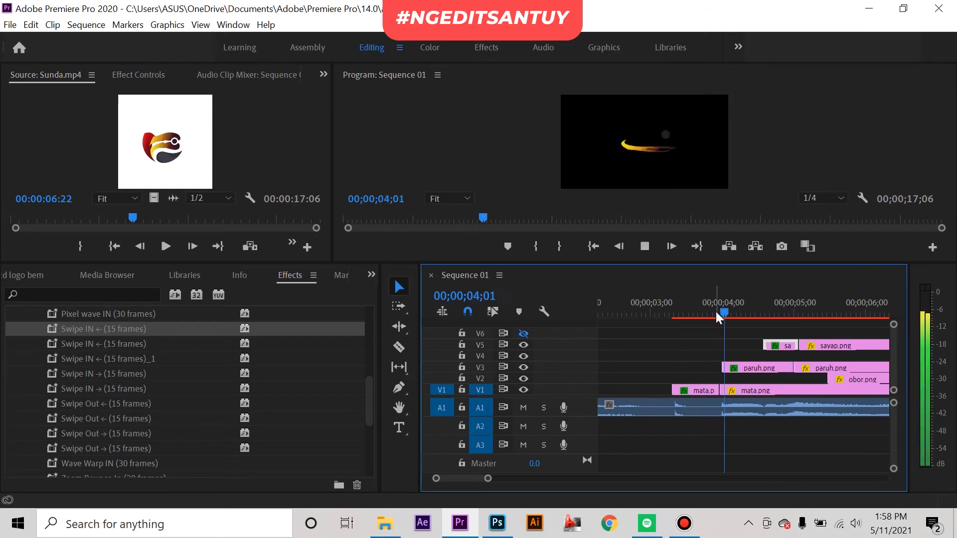
pyautogui.moveTo(696, 309); pyautogui.dragTo(654, 310)
pyautogui.press('space')
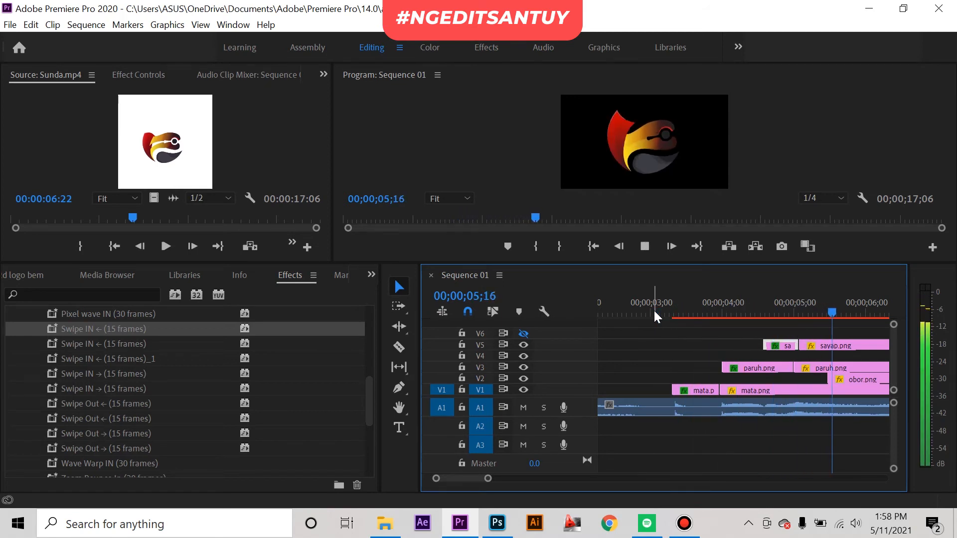
pyautogui.press('space')
# Step: Listen to the audio from 00;00;05;11 and trim the obor.png clip's start to 00;00;06;01
pyautogui.moveTo(797, 314); pyautogui.dragTo(820, 316)
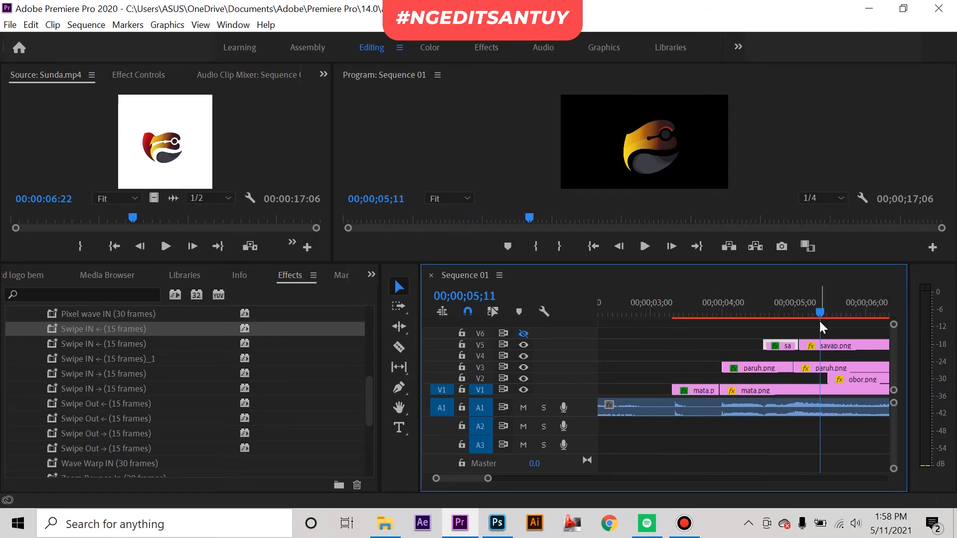
pyautogui.scroll(-3, 810, 337)
pyautogui.moveTo(760, 379); pyautogui.dragTo(753, 380)
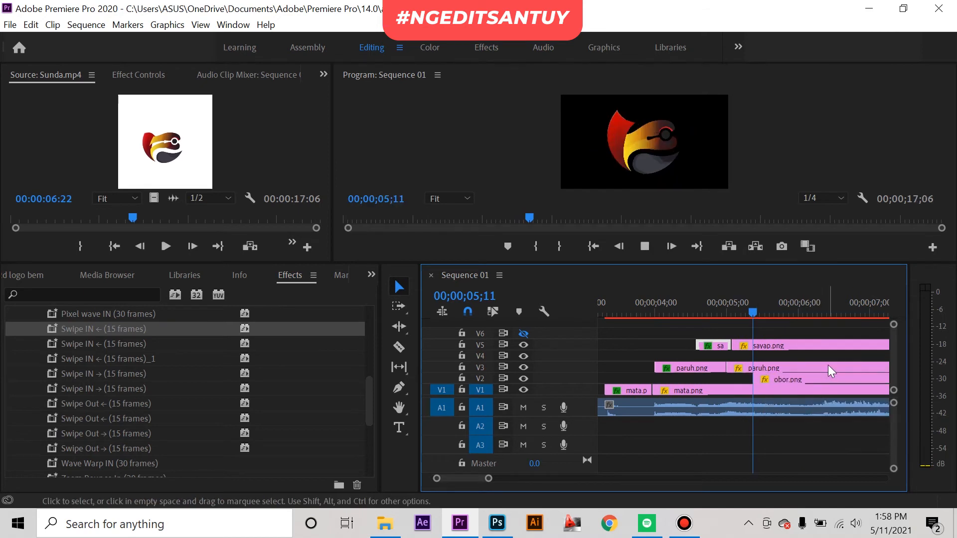
pyautogui.press('space')
pyautogui.press('space')
pyautogui.moveTo(753, 379); pyautogui.dragTo(801, 380)
pyautogui.moveTo(799, 306)
pyautogui.mouseDown()
pyautogui.moveTo(785, 301)
pyautogui.moveTo(800, 309)
pyautogui.mouseUp()
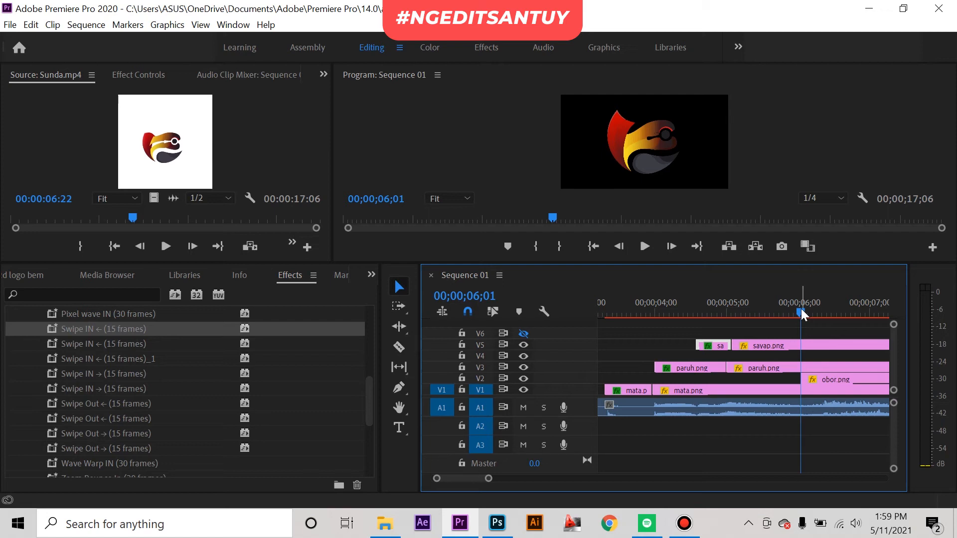
# Step: Split the obor.png clip 30 frames after its start, at 00;00;07;01
pyautogui.hotkey('shift', 'Right')
pyautogui.hotkey('shift', 'Right')
pyautogui.hotkey('shift', 'Right')
pyautogui.hotkey('shift', 'Right')
pyautogui.hotkey('shift', 'Right')
pyautogui.hotkey('shift', 'Right')
pyautogui.press('c')
pyautogui.click(873, 380)
pyautogui.press('v')
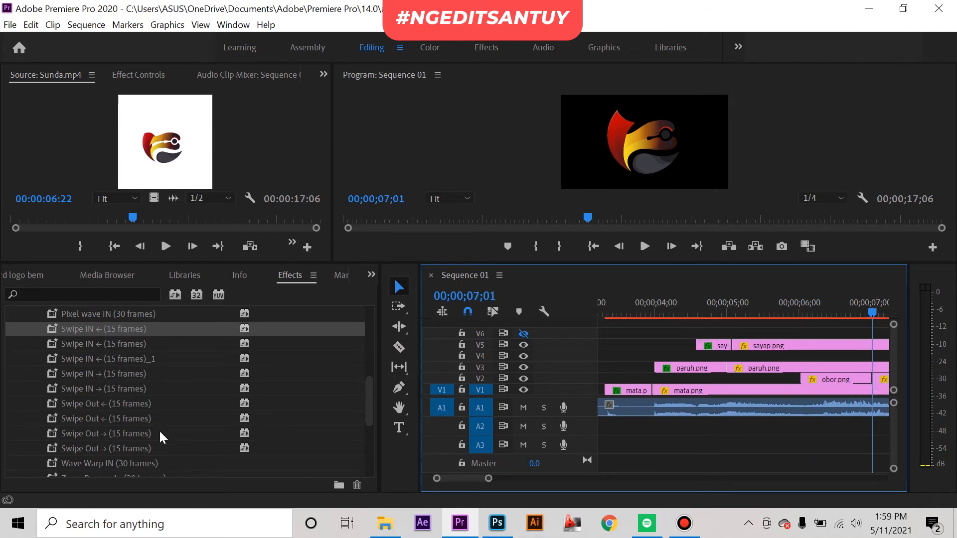
# Step: Apply the Wave Warp IN (30 frames) preset to the first obor.png segment and preview its animation
pyautogui.moveTo(95, 454); pyautogui.dragTo(812, 380)
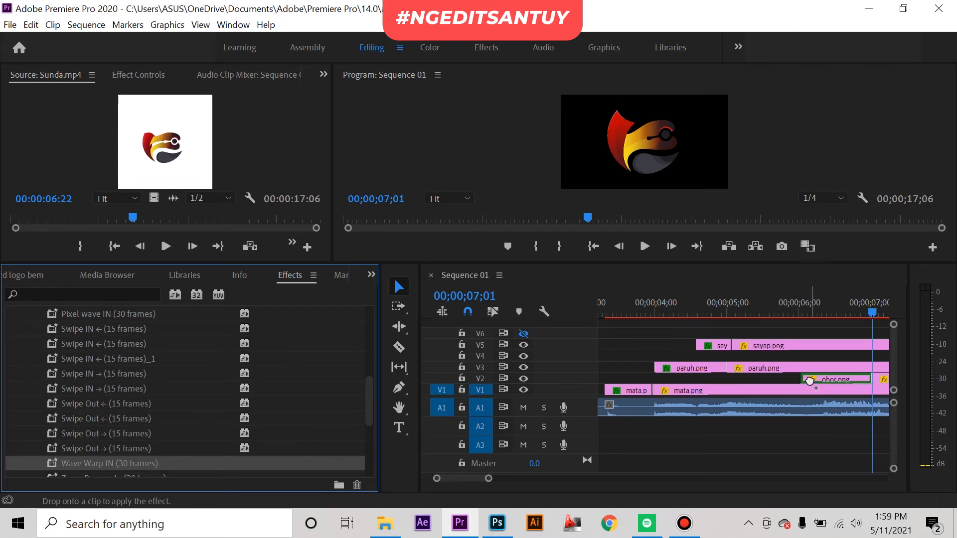
pyautogui.moveTo(833, 305); pyautogui.dragTo(789, 336)
pyautogui.press('space')
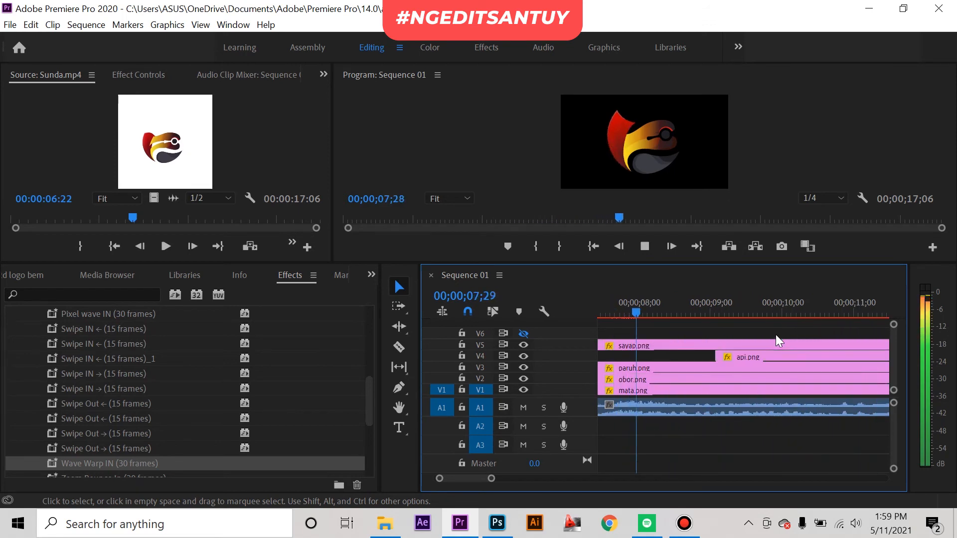
# Step: Extend the api.png clip's start back to 00;00;07;16, checking the timing against the audio
pyautogui.moveTo(677, 309); pyautogui.dragTo(618, 314)
pyautogui.moveTo(717, 357); pyautogui.dragTo(618, 355)
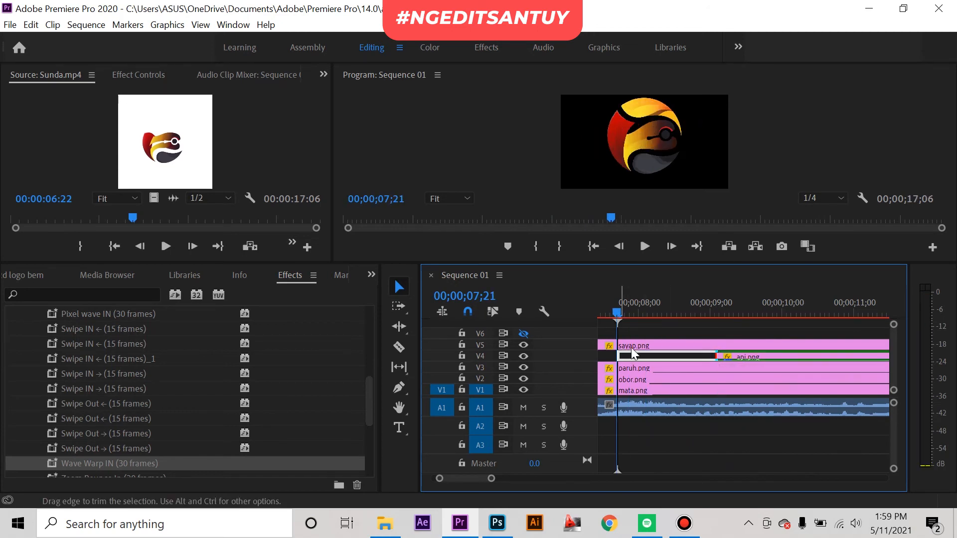
pyautogui.scroll(1, 697, 334)
pyautogui.press('space')
pyautogui.click(655, 302)
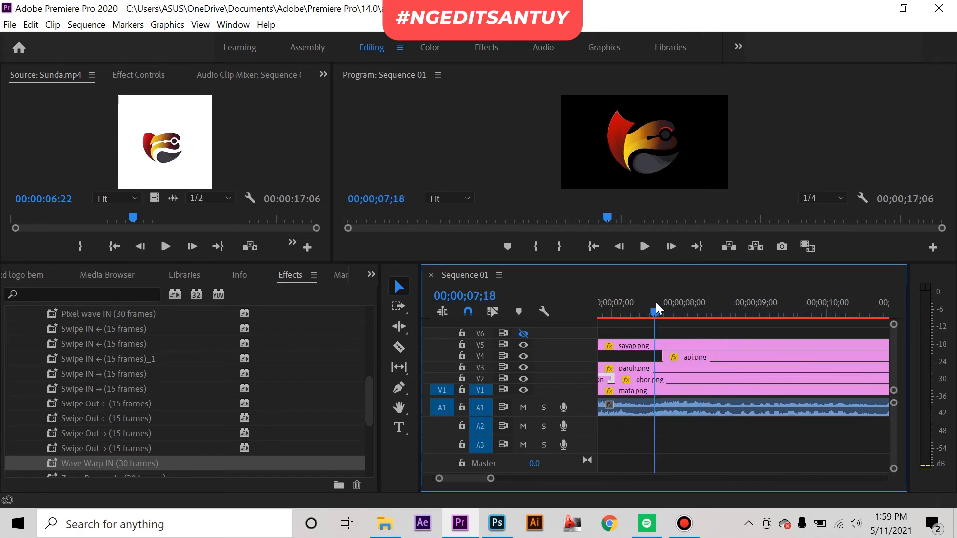
pyautogui.doubleClick(663, 357)
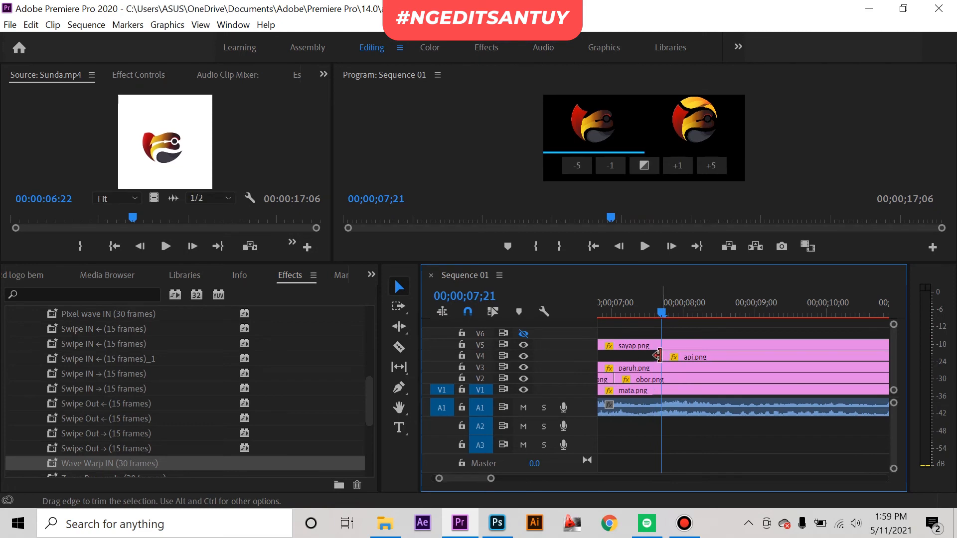
pyautogui.click(659, 311)
pyautogui.moveTo(658, 312); pyautogui.dragTo(651, 313)
pyautogui.moveTo(660, 356); pyautogui.dragTo(651, 357)
pyautogui.press('space')
pyautogui.press('space')
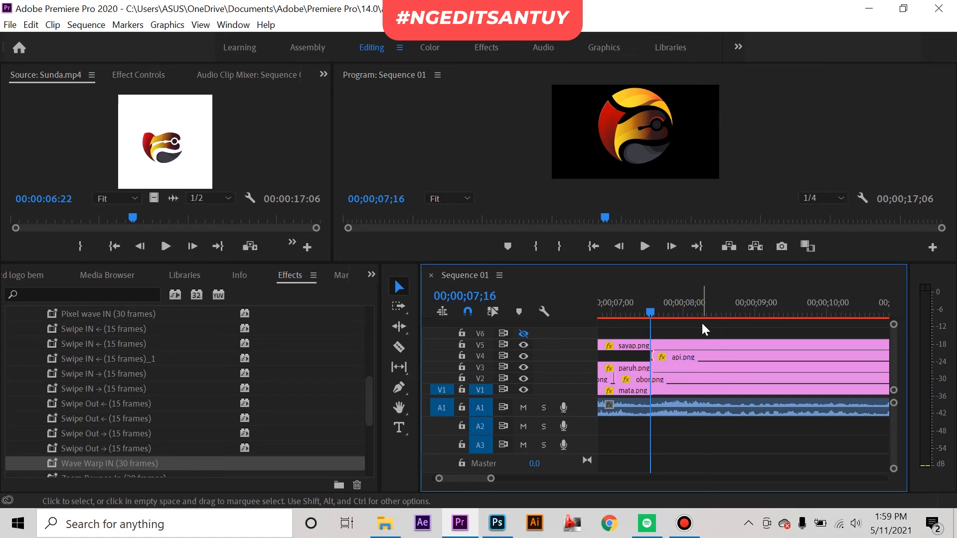
# Step: Split the api.png clip 20 frames after its start, at 00;00;08;06
pyautogui.press('shift')
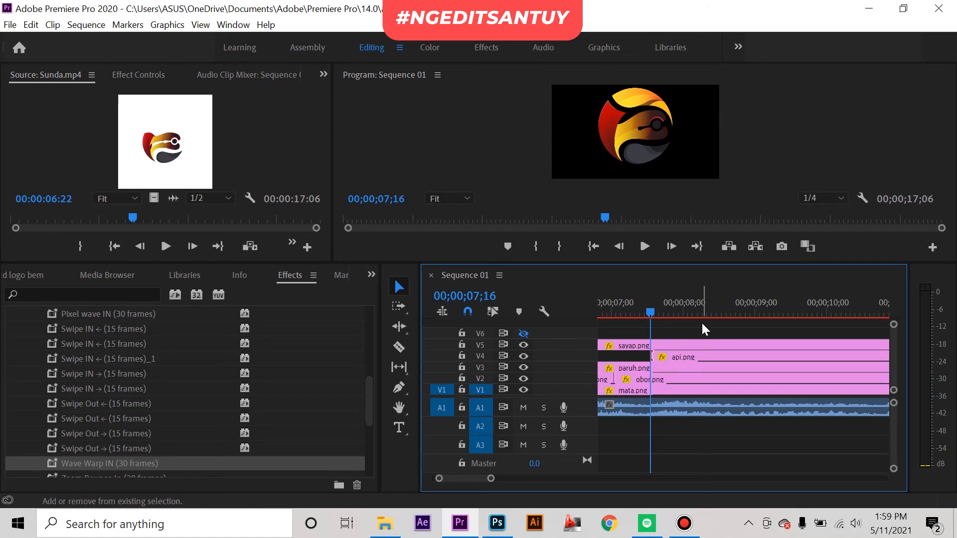
pyautogui.press('space')
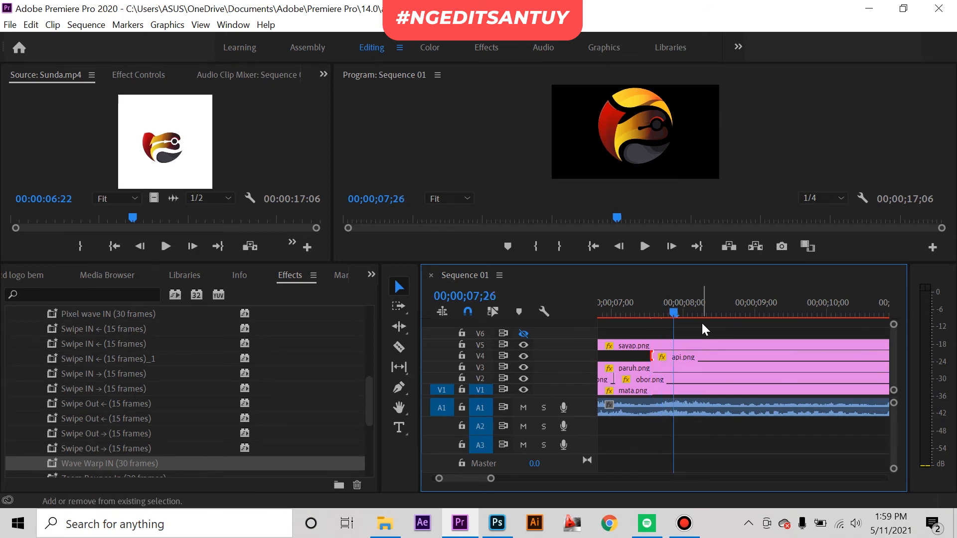
pyautogui.press('space')
pyautogui.press('c')
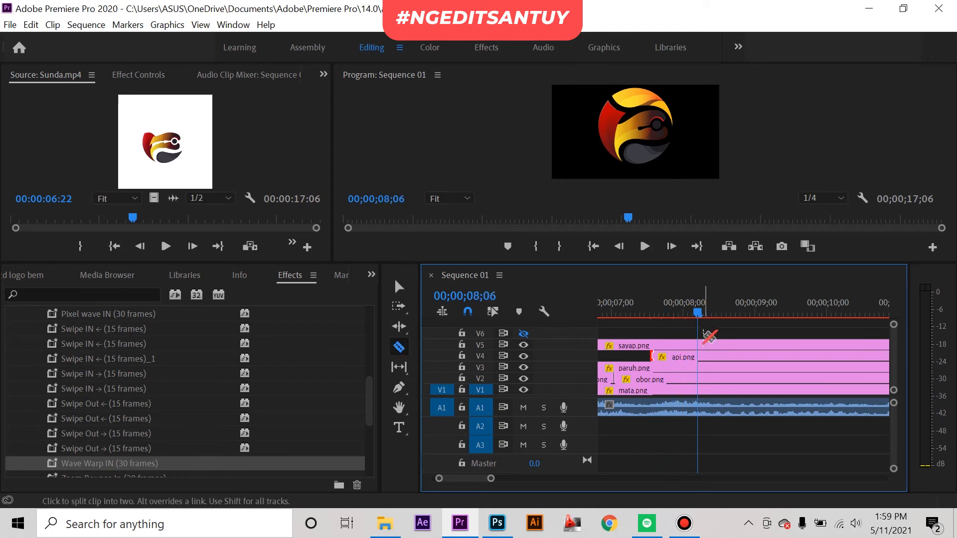
pyautogui.click(698, 357)
pyautogui.press('v')
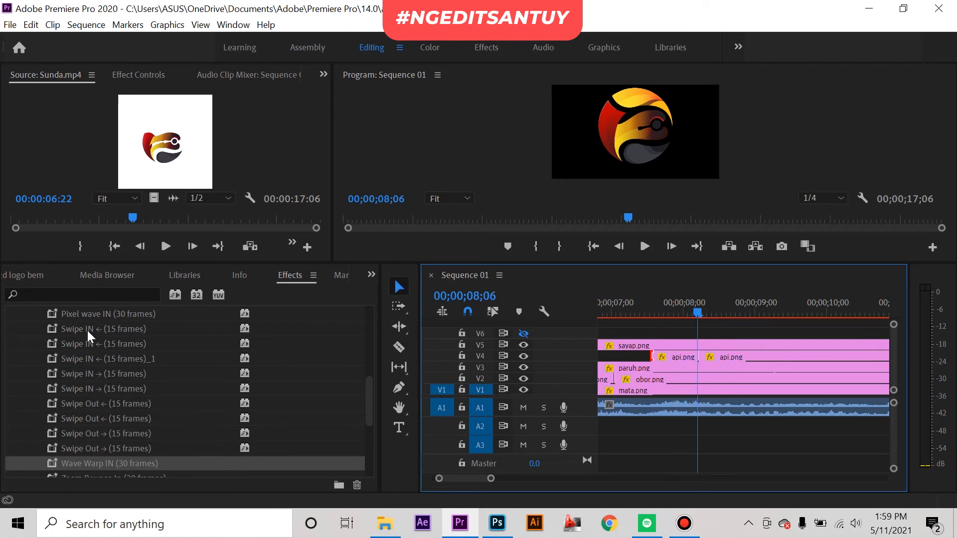
# Step: Try the Pixel simple In (20 frames) preset on the first api.png segment and preview it
pyautogui.scroll(3, 110, 367)
pyautogui.moveTo(106, 362); pyautogui.dragTo(676, 357)
pyautogui.moveTo(662, 305); pyautogui.dragTo(640, 308)
pyautogui.press('space')
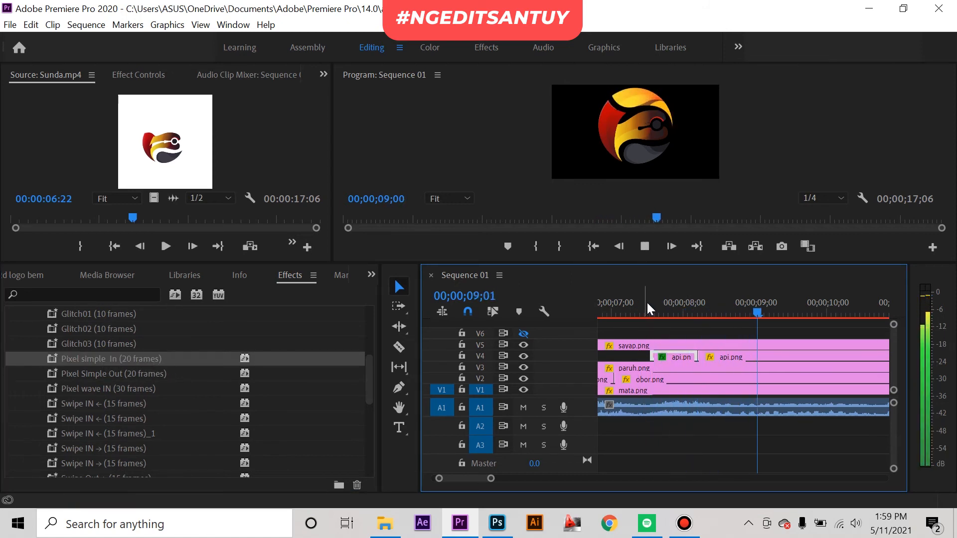
pyautogui.press('space')
# Step: Apply the Glitch01 (10 frames) preset to the first api.png segment and play back its animation
pyautogui.scroll(-1, 187, 365)
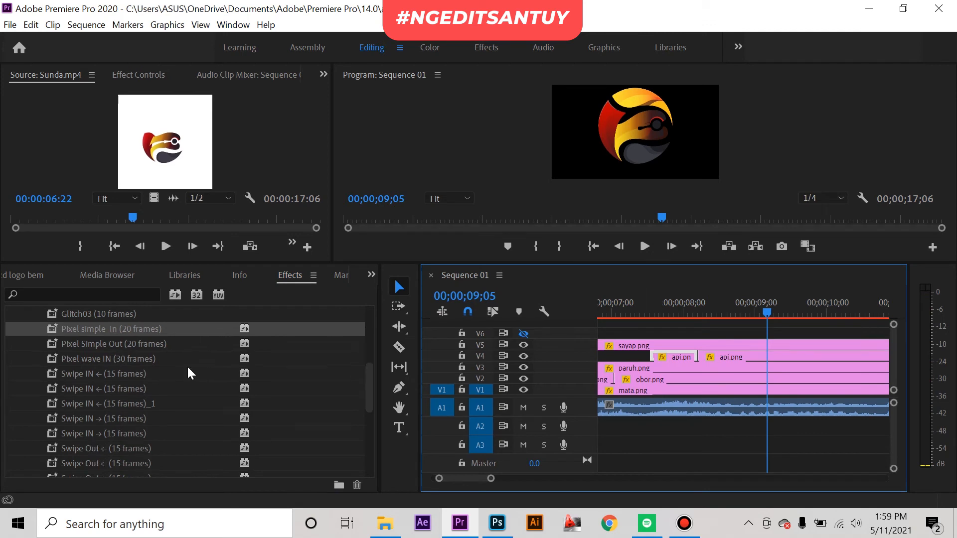
pyautogui.scroll(2, 187, 372)
pyautogui.moveTo(102, 329); pyautogui.dragTo(668, 359)
pyautogui.click(653, 313)
pyautogui.press('space')
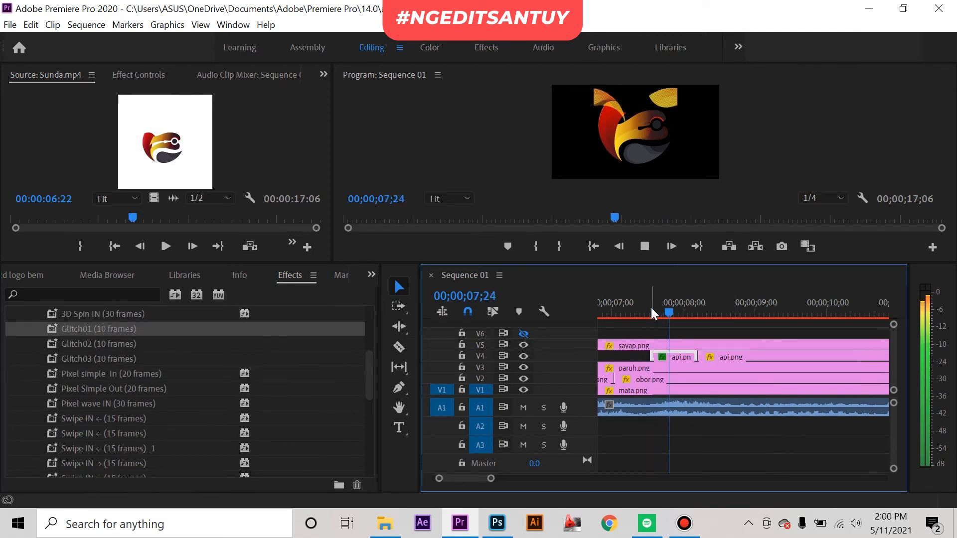
# Step: Replay the Glitch01 animation of the first api.png segment from just before its start
pyautogui.click(651, 309)
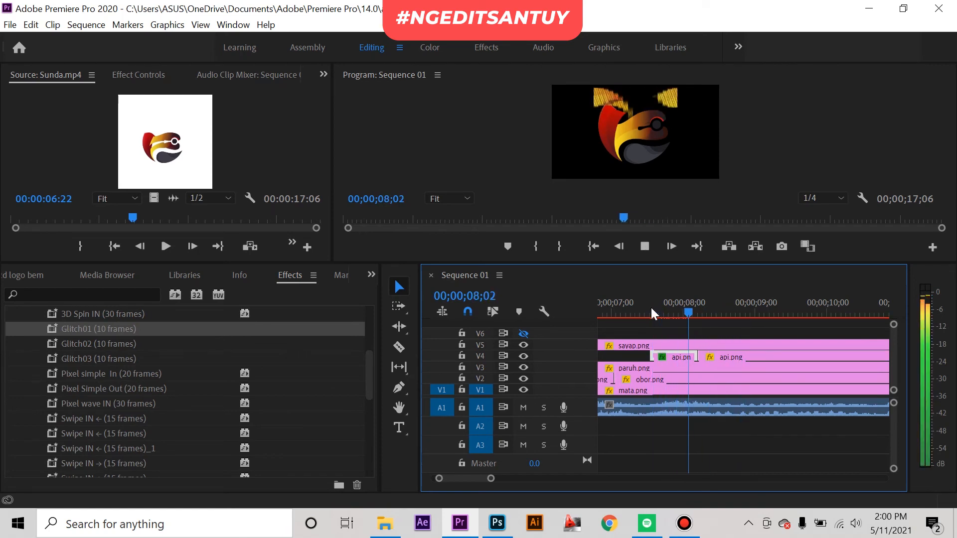
pyautogui.click(626, 311)
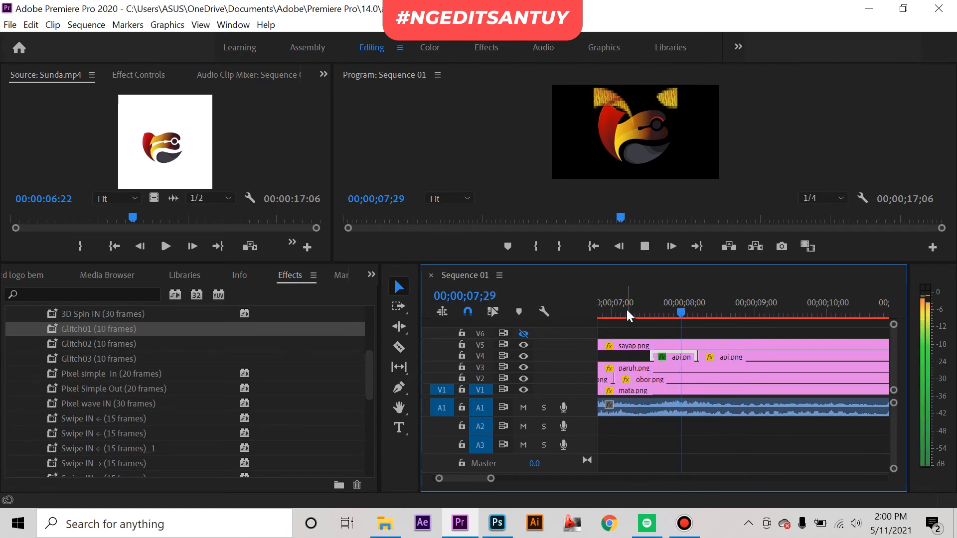
pyautogui.press('space')
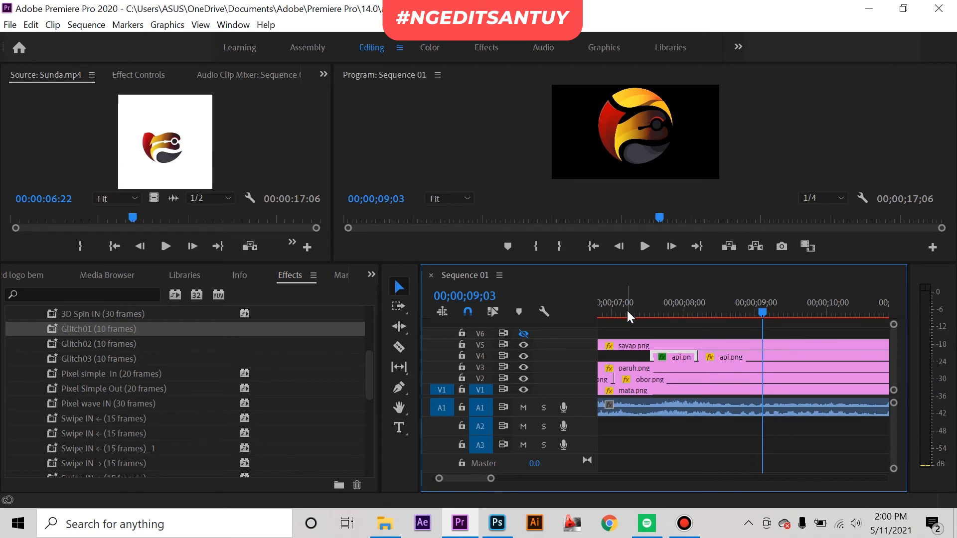
# Step: Apply the Zoom Bounce In (20 frames) preset to the first api.png segment and preview it
pyautogui.click(659, 310)
pyautogui.scroll(-5, 127, 426)
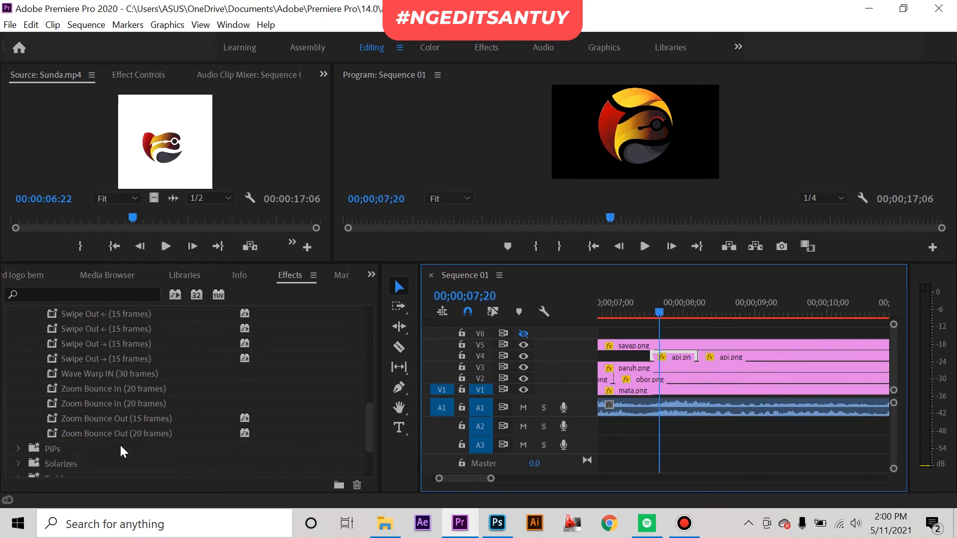
pyautogui.moveTo(82, 388); pyautogui.dragTo(655, 358)
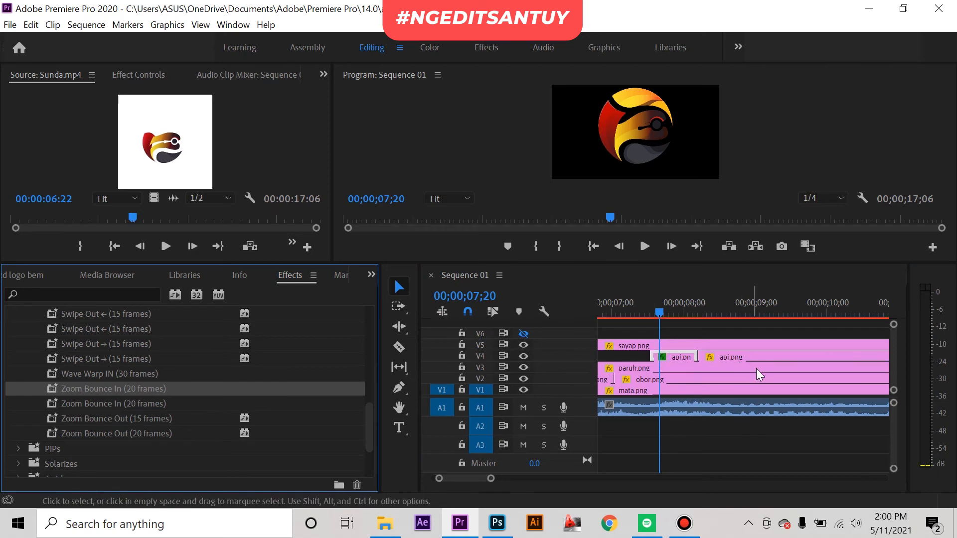
pyautogui.press('space')
# Step: Play back the sequence from near its beginning to 00;00;09;26 to check the logo parts' entrances against the audio
pyautogui.press('space')
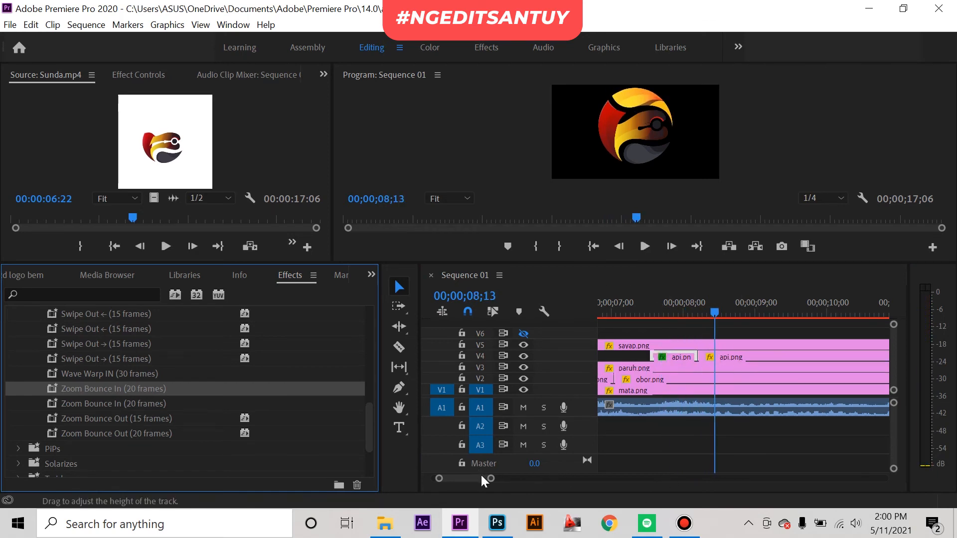
pyautogui.moveTo(489, 480); pyautogui.dragTo(587, 479)
pyautogui.moveTo(630, 307); pyautogui.dragTo(613, 309)
pyautogui.press('space')
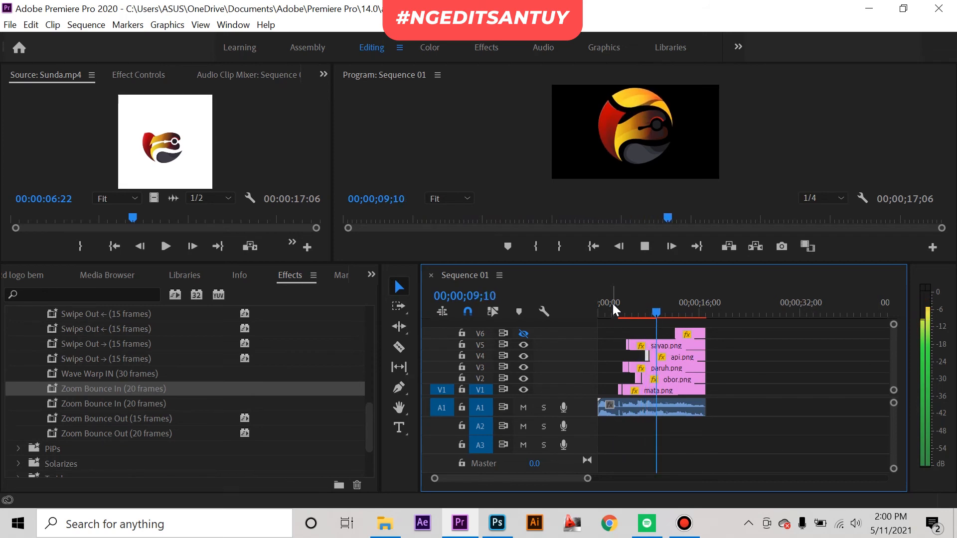
pyautogui.click(665, 311)
pyautogui.moveTo(666, 310)
pyautogui.mouseDown()
pyautogui.moveTo(621, 310)
pyautogui.moveTo(649, 312)
pyautogui.mouseUp()
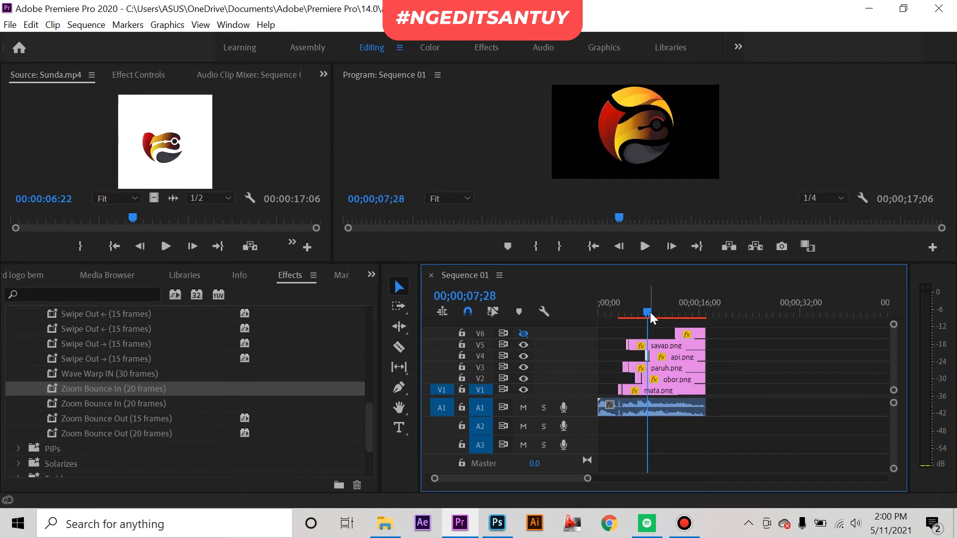
pyautogui.moveTo(647, 311); pyautogui.dragTo(613, 307)
pyautogui.press('space')
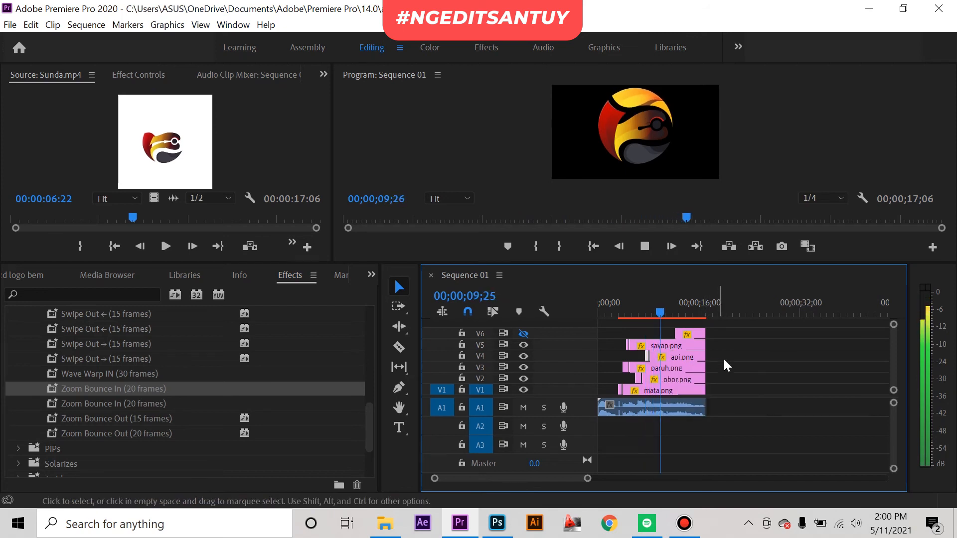
pyautogui.press('space')
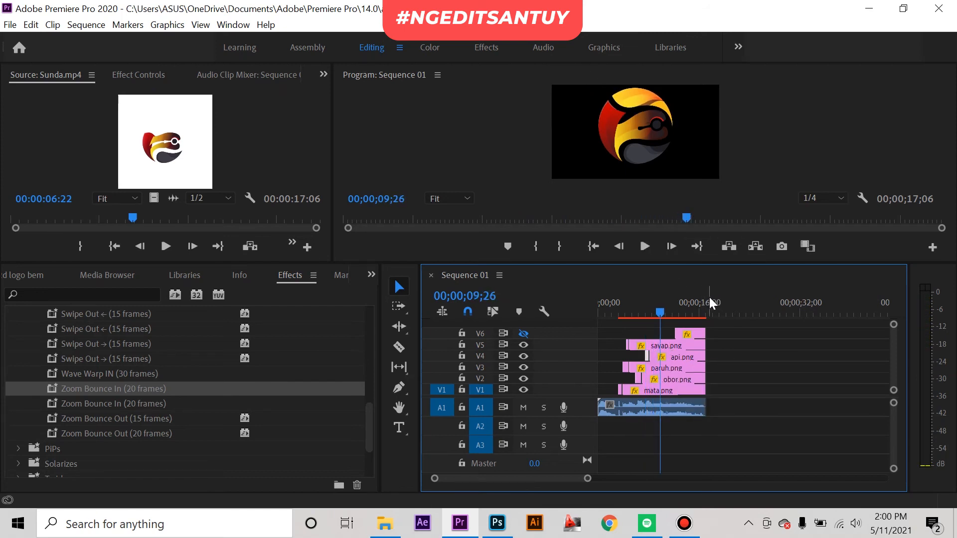
# Step: Import the LOGO BEM FATETA FIX image from the Downloads folder into the project
pyautogui.click(17, 273)
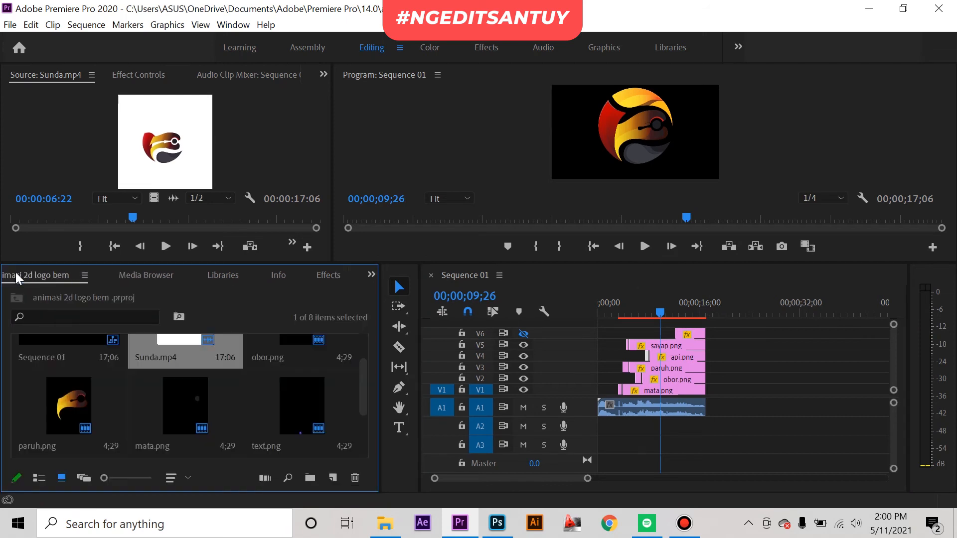
pyautogui.scroll(-2, 259, 424)
pyautogui.rightClick(287, 412)
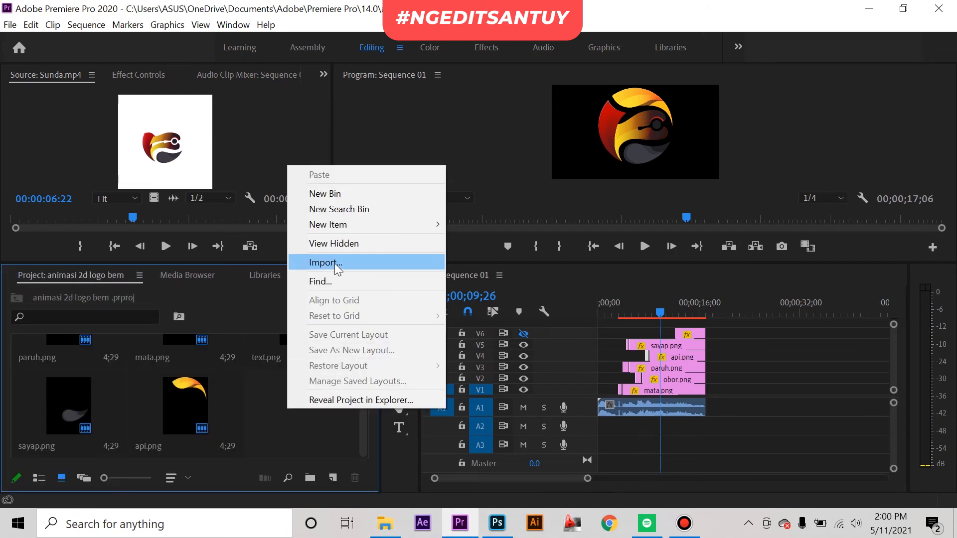
pyautogui.click(336, 267)
pyautogui.click(65, 219)
pyautogui.click(309, 145)
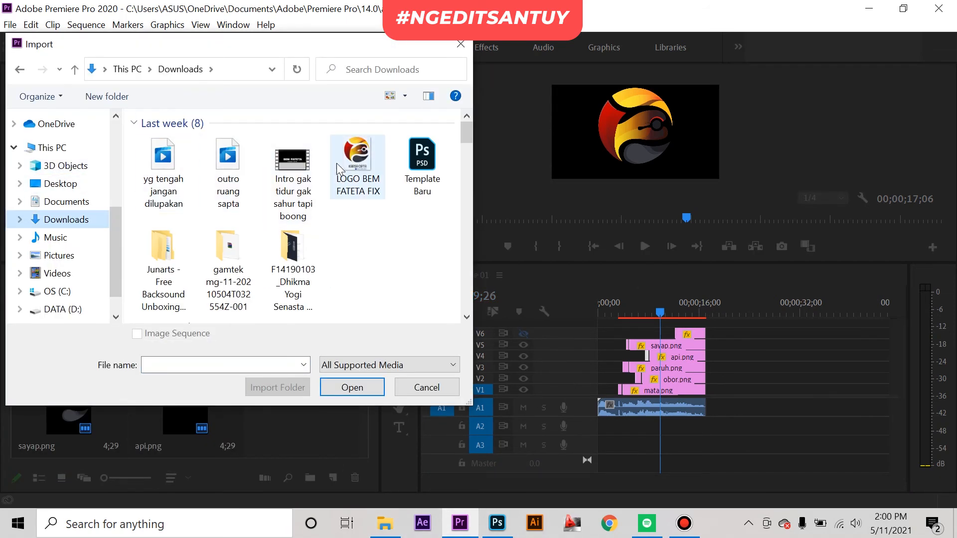
pyautogui.click(349, 385)
# Step: Place the full logo image on track V7 at 00;00;09;26 and set its vertical position to 600 and scale to 50
pyautogui.moveTo(301, 406); pyautogui.dragTo(668, 323)
pyautogui.click(120, 76)
pyautogui.moveTo(130, 166); pyautogui.dragTo(110, 166)
pyautogui.write('60')
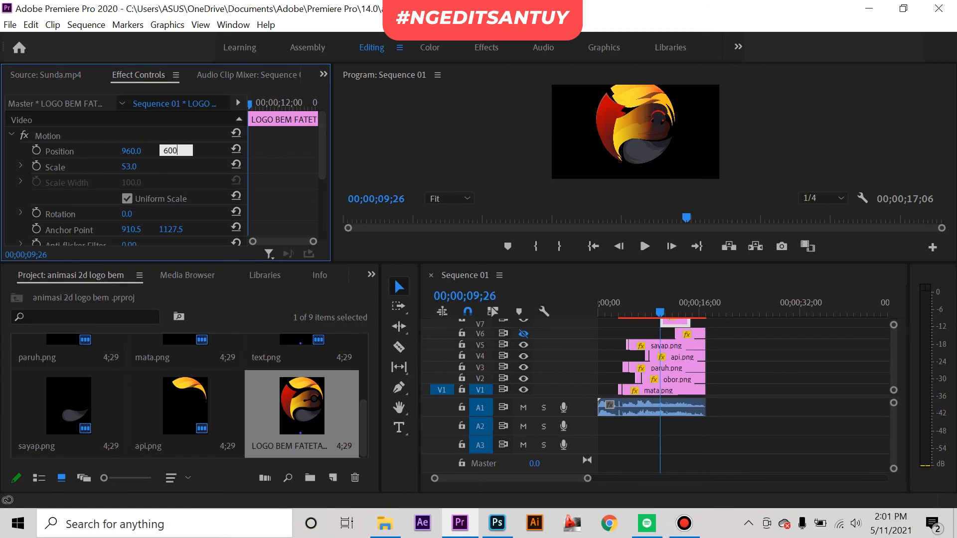
pyautogui.write('0')
pyautogui.press('Return')
pyautogui.write('50')
pyautogui.press('Return')
# Step: Move the full logo clip down to V1 at 00;00;09;26 and delete the leftover mata.png piece behind it
pyautogui.moveTo(673, 323); pyautogui.dragTo(678, 390)
pyautogui.click(700, 389)
pyautogui.press('Delete')
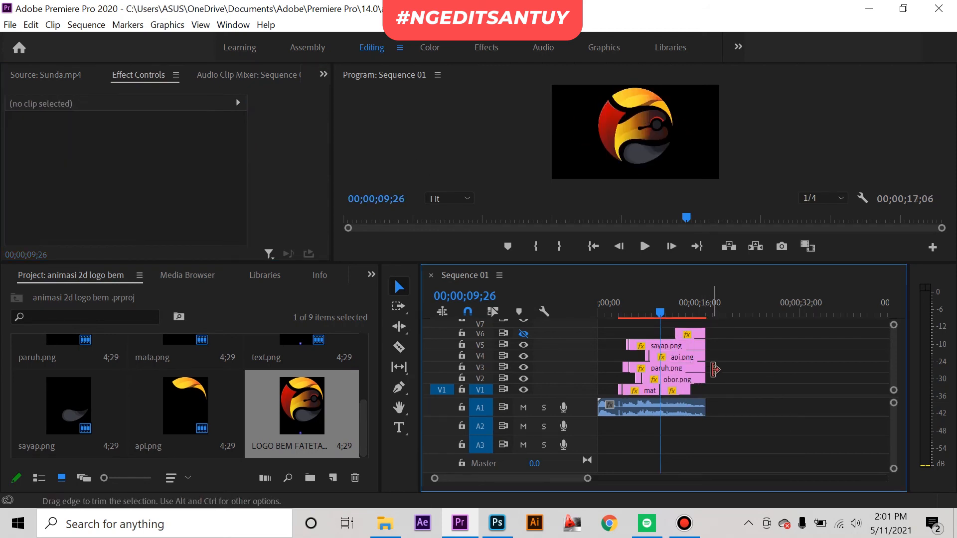
# Step: Trim the sayap, api, paruh and obor clips to end at 00;00;09;26 and preview the switch to the full logo
pyautogui.moveTo(715, 340); pyautogui.dragTo(660, 378)
pyautogui.scroll(8, 650, 399)
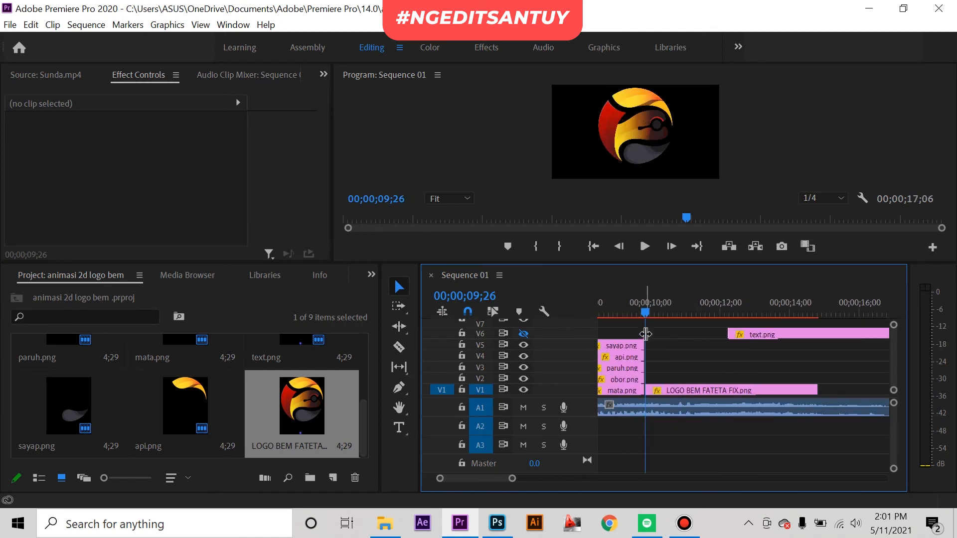
pyautogui.moveTo(646, 304); pyautogui.dragTo(601, 308)
pyautogui.scroll(3, 652, 343)
pyautogui.click(630, 308)
pyautogui.press('space')
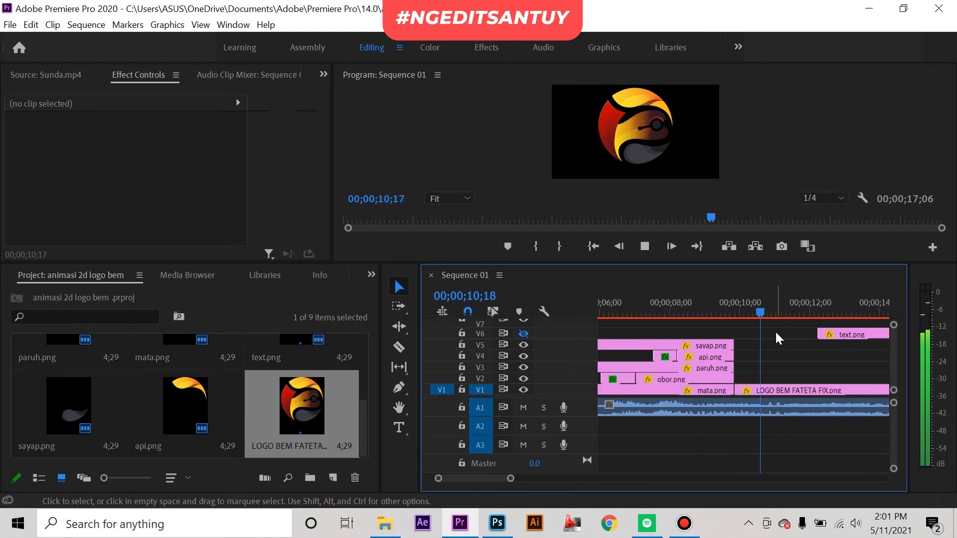
pyautogui.press('space')
# Step: Add starting Position and Scale keyframes to the full logo clip at 00;00;09;26
pyautogui.click(789, 394)
pyautogui.scroll(-4, 813, 373)
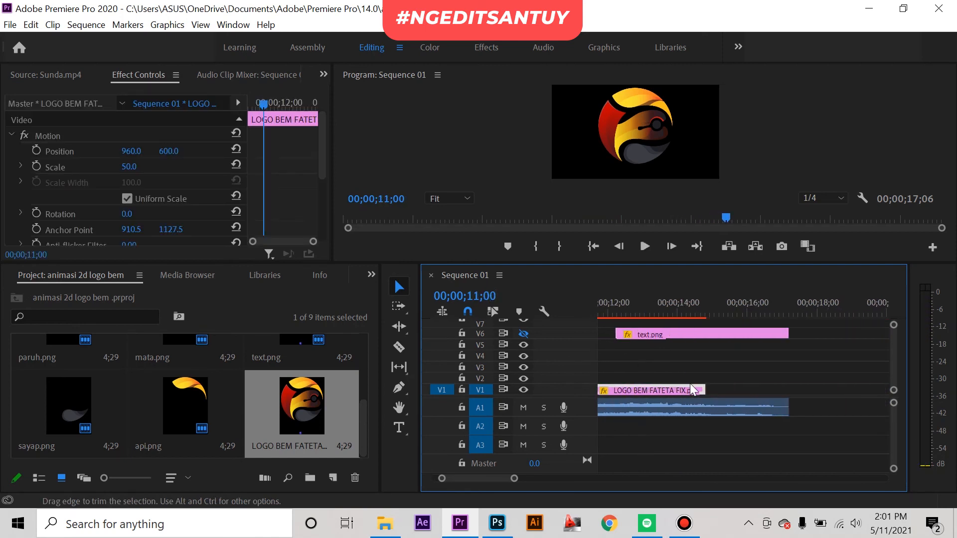
pyautogui.scroll(2, 700, 386)
pyautogui.moveTo(670, 301)
pyautogui.mouseDown()
pyautogui.moveTo(660, 300)
pyautogui.moveTo(668, 303)
pyautogui.mouseUp()
pyautogui.click(35, 167)
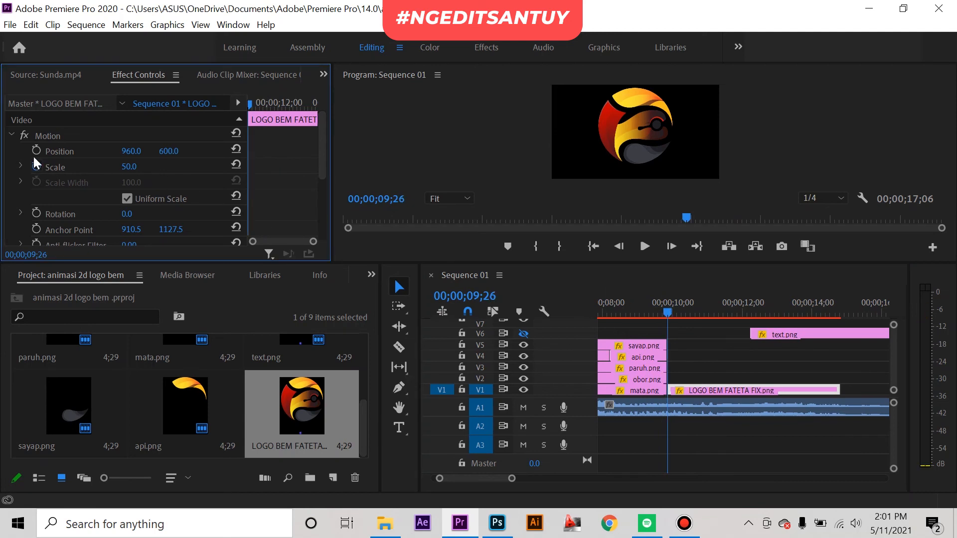
pyautogui.click(36, 150)
# Step: Shrink the full logo to a scale of 34 at 00;00;12;07, where the text.png clip starts
pyautogui.moveTo(249, 102); pyautogui.dragTo(282, 102)
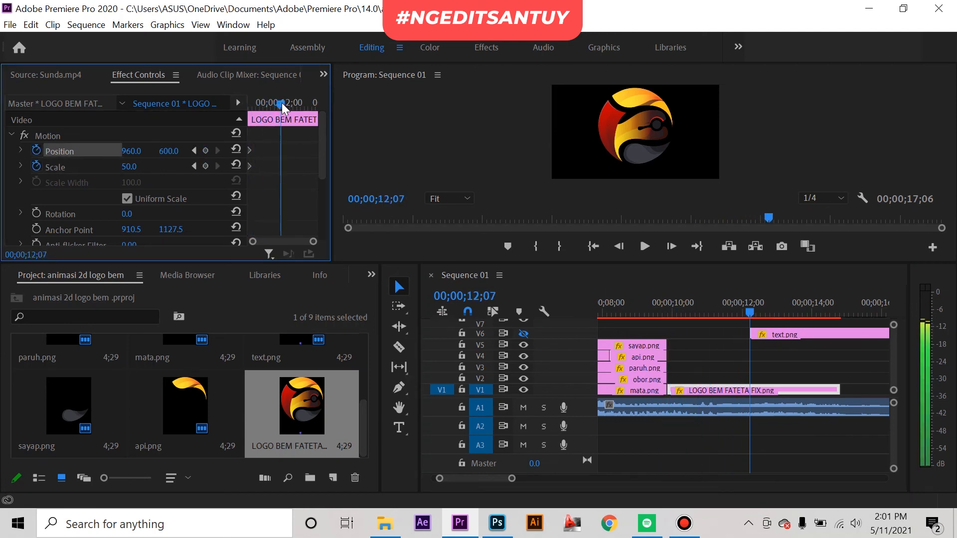
pyautogui.click(24, 135)
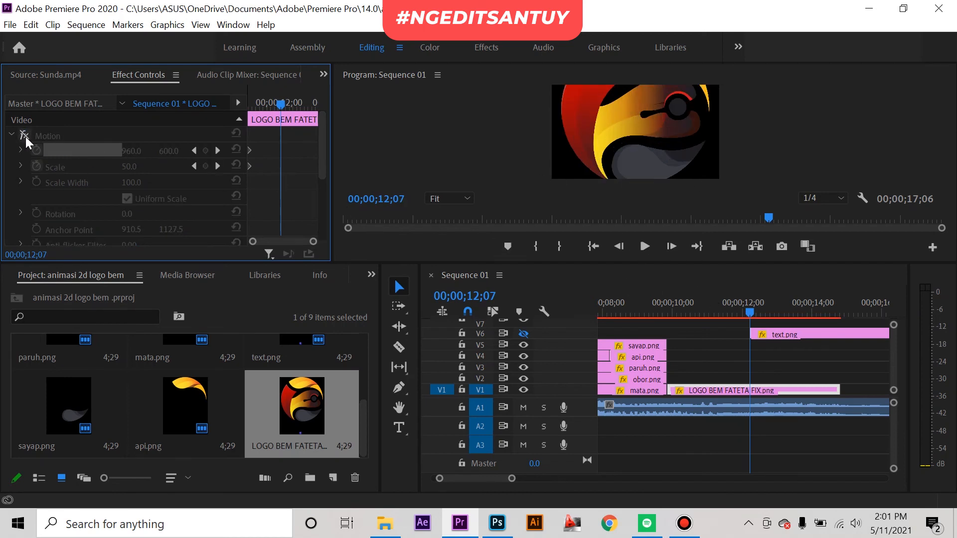
pyautogui.click(26, 135)
pyautogui.click(52, 135)
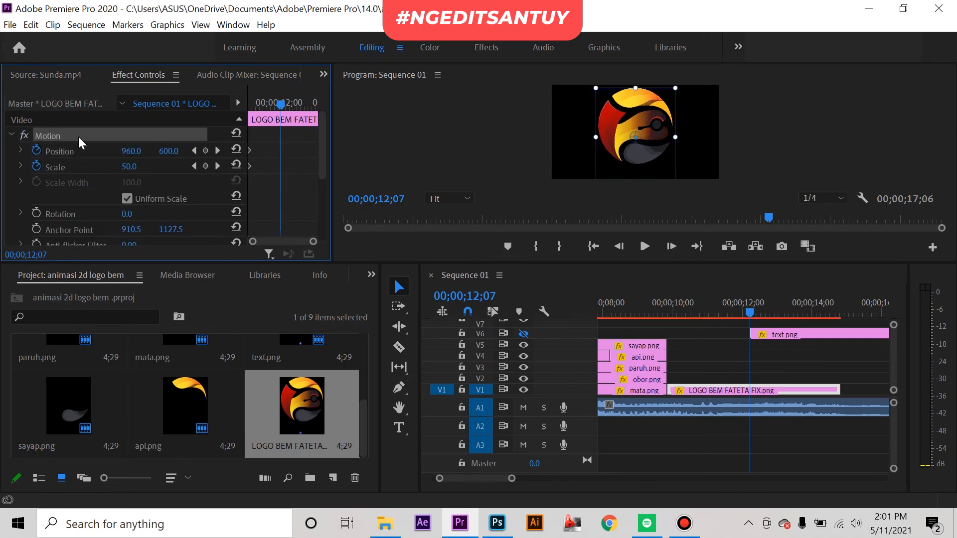
pyautogui.moveTo(675, 89); pyautogui.dragTo(663, 106)
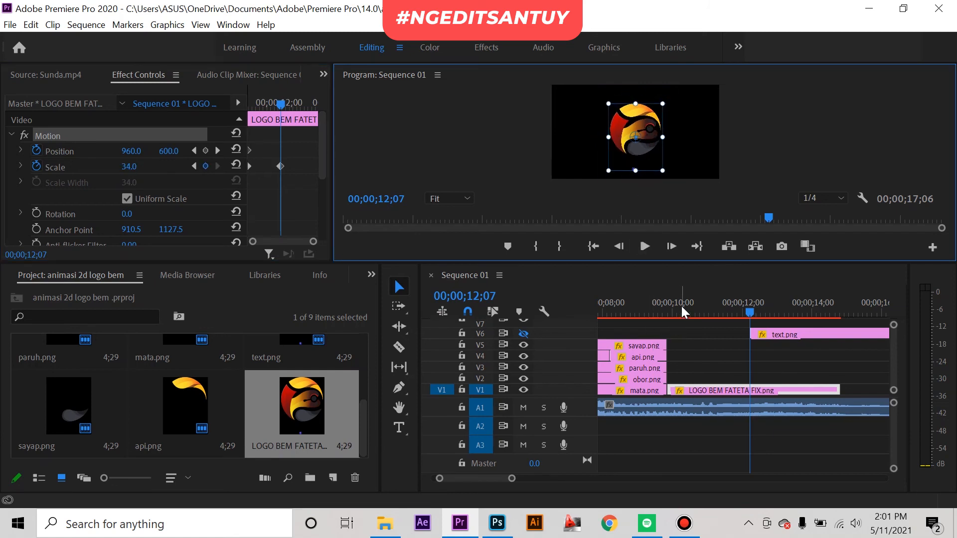
# Step: Move all the video clips up one track to free V1 and turn on the visibility of track V6
pyautogui.click(600, 305)
pyautogui.moveTo(558, 310)
pyautogui.mouseDown()
pyautogui.moveTo(613, 308)
pyautogui.moveTo(542, 312)
pyautogui.mouseUp()
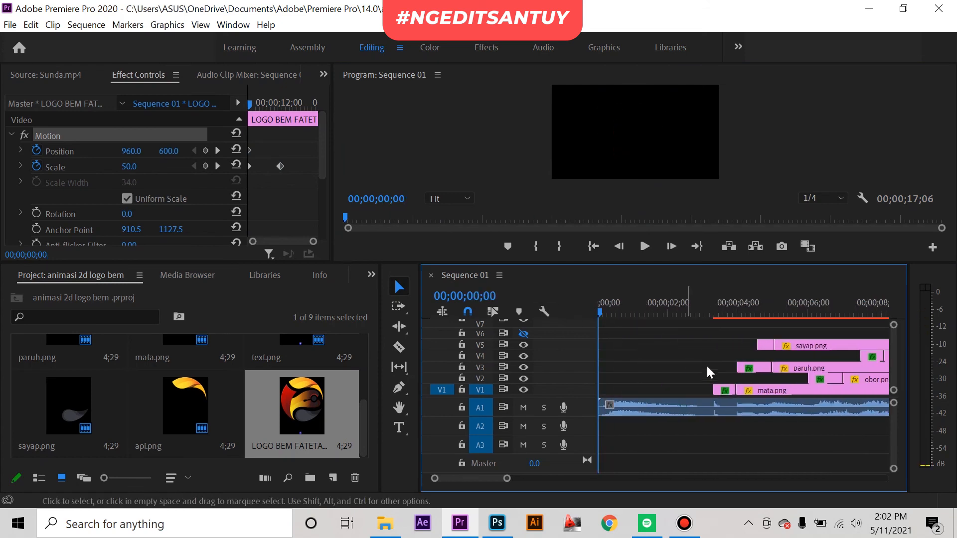
pyautogui.moveTo(508, 480); pyautogui.dragTo(581, 479)
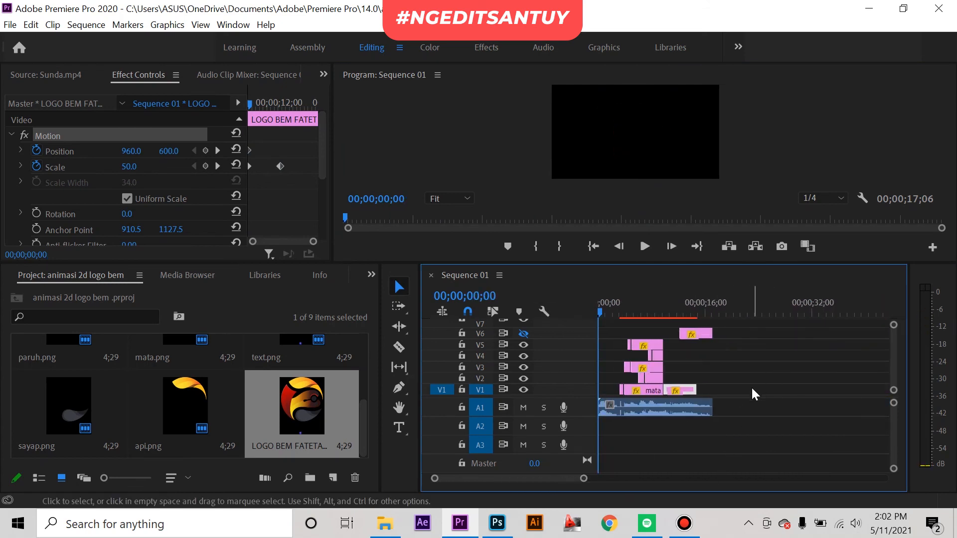
pyautogui.moveTo(747, 396); pyautogui.dragTo(598, 322)
pyautogui.moveTo(679, 391); pyautogui.dragTo(675, 380)
pyautogui.click(526, 333)
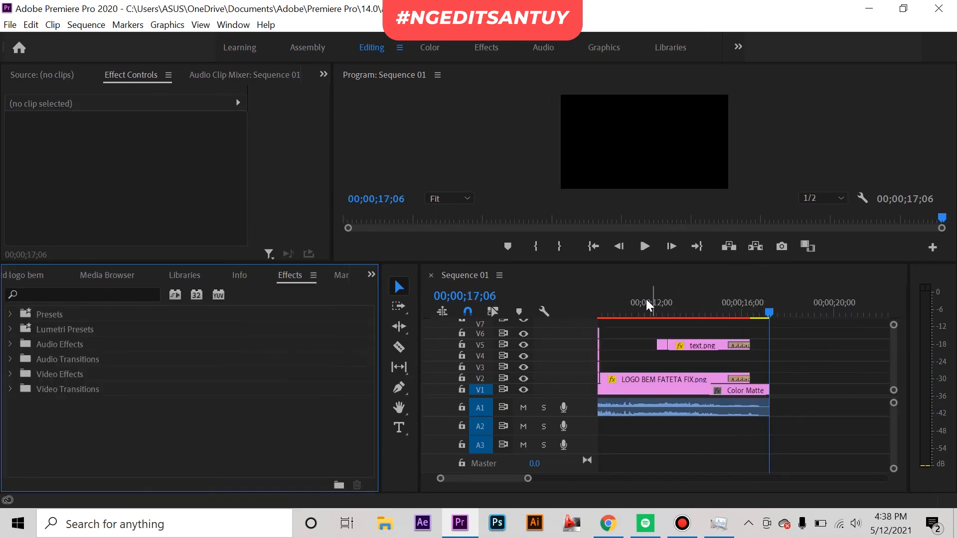
# Step: Set the playback resolution to 1/4 and play the finished sequence from its beginning through to the end
pyautogui.moveTo(606, 300); pyautogui.dragTo(542, 297)
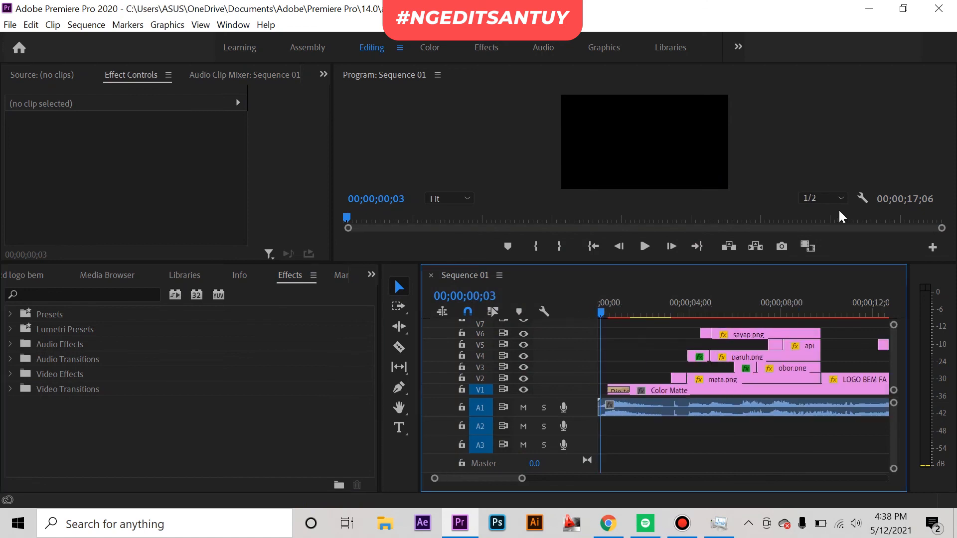
pyautogui.click(836, 197)
pyautogui.click(821, 244)
pyautogui.moveTo(632, 304); pyautogui.dragTo(637, 304)
pyautogui.press('space')
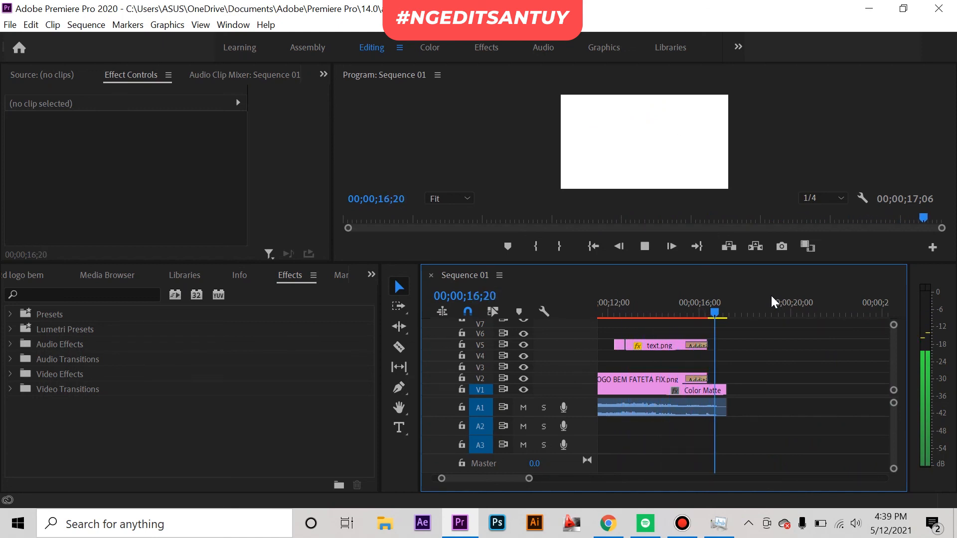
pyautogui.press('space')
pyautogui.click(731, 309)
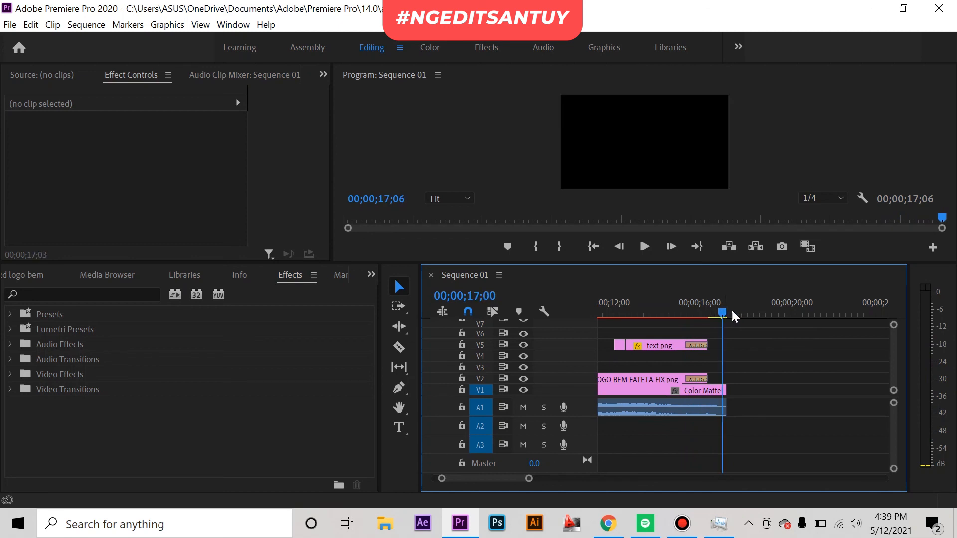